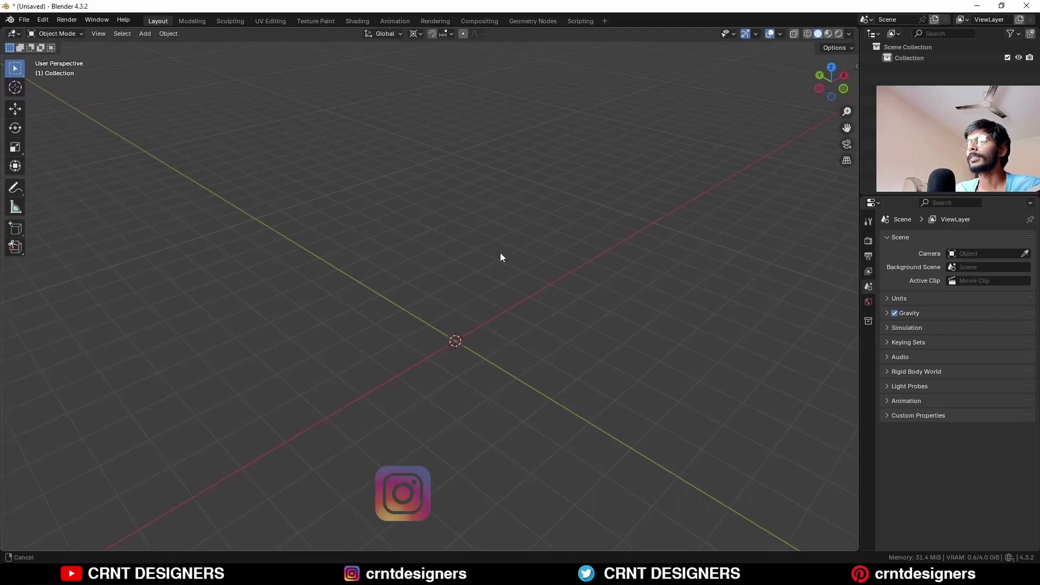
# - Add a cube at the origin and scale it to 0.3 along Z
pyautogui.hotkey('shift', 'a')
pyautogui.moveTo(487, 223)
pyautogui.click(544, 237)
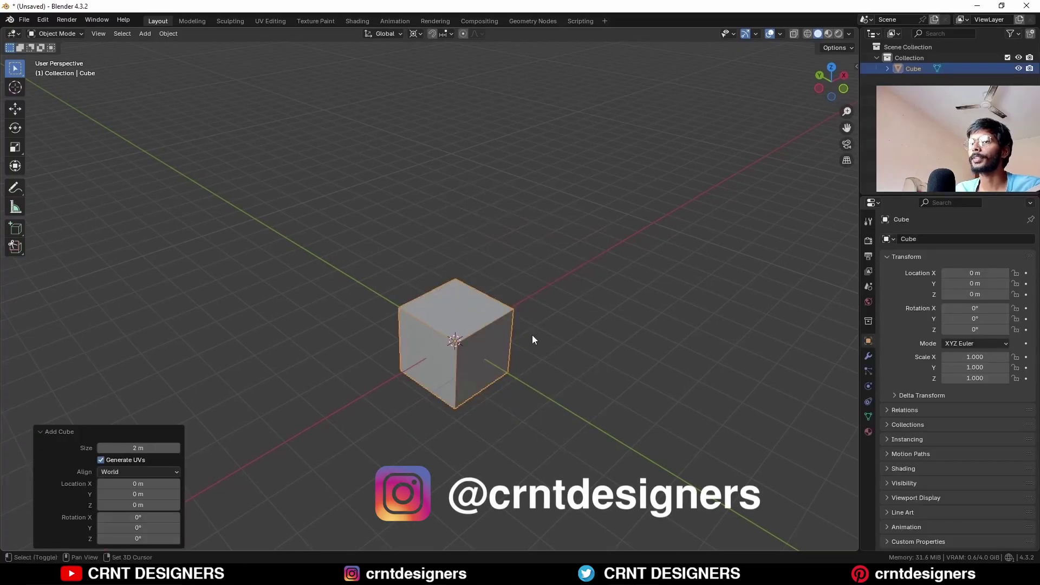
pyautogui.press('KP_1')
pyautogui.write('s')
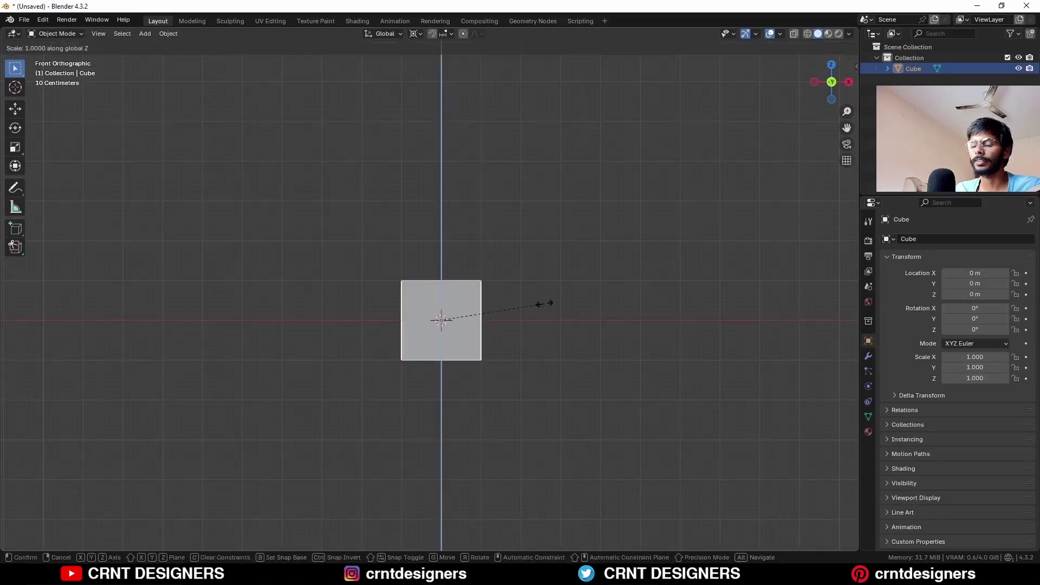
pyautogui.write('z0.3')
pyautogui.press('Return')
# - Stretch the cube to a scale of 2 along Y and apply its scale
pyautogui.press('KP_7')
pyautogui.press('s')
pyautogui.press('y')
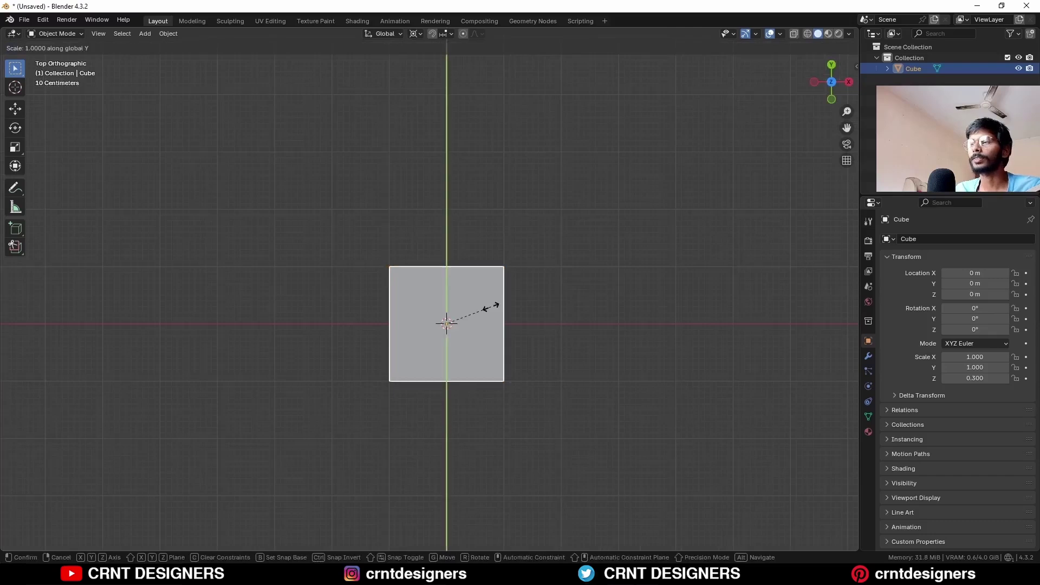
pyautogui.click(534, 288)
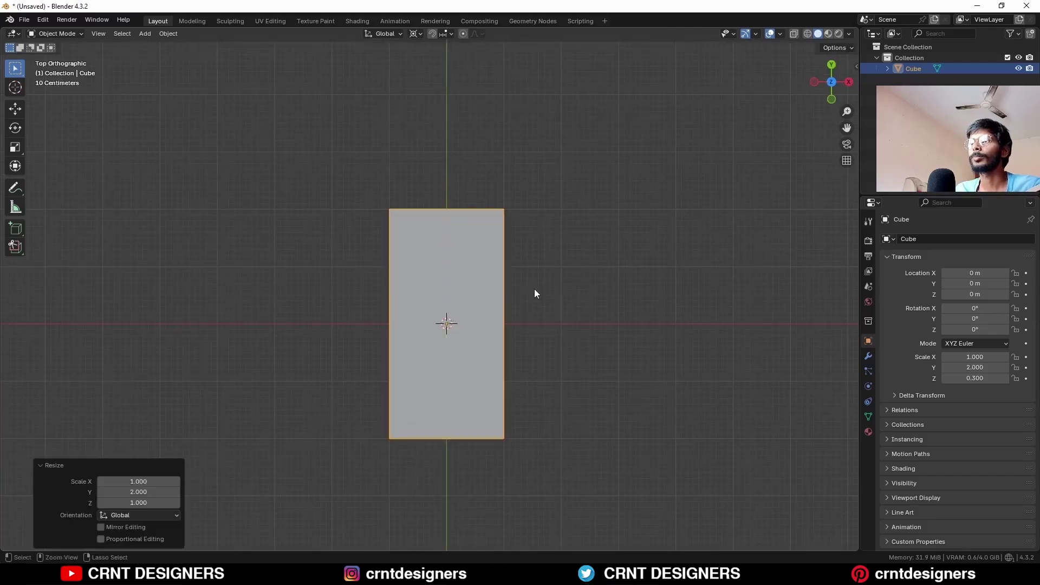
pyautogui.hotkey('ctrl', 'a')
pyautogui.click(473, 263)
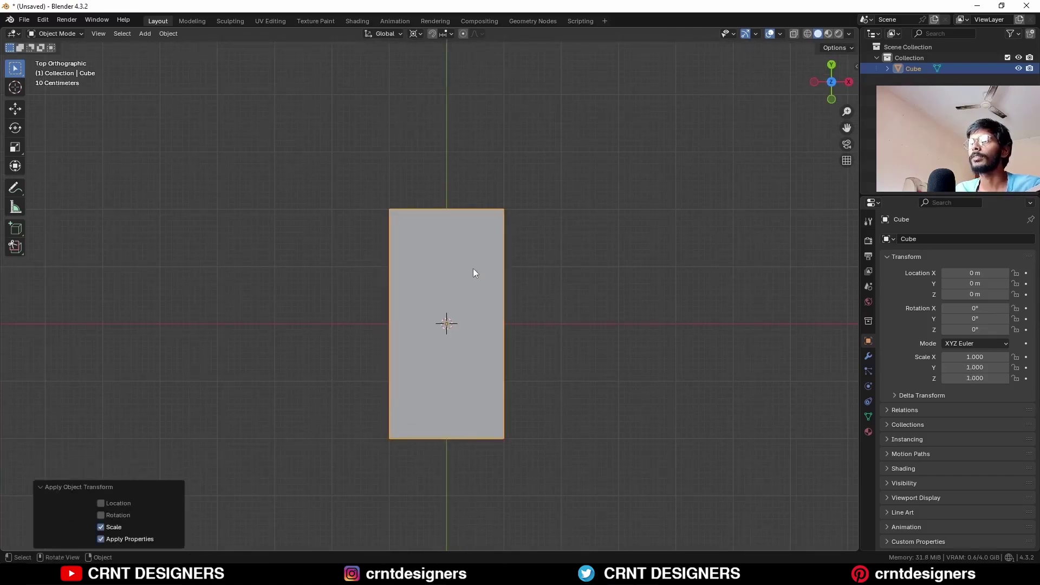
# - Bevel the block's four vertical corner edges with a 1 m width and 4 segments to form rounded ends
pyautogui.press('Tab')
pyautogui.hotkey('alt', 'z')
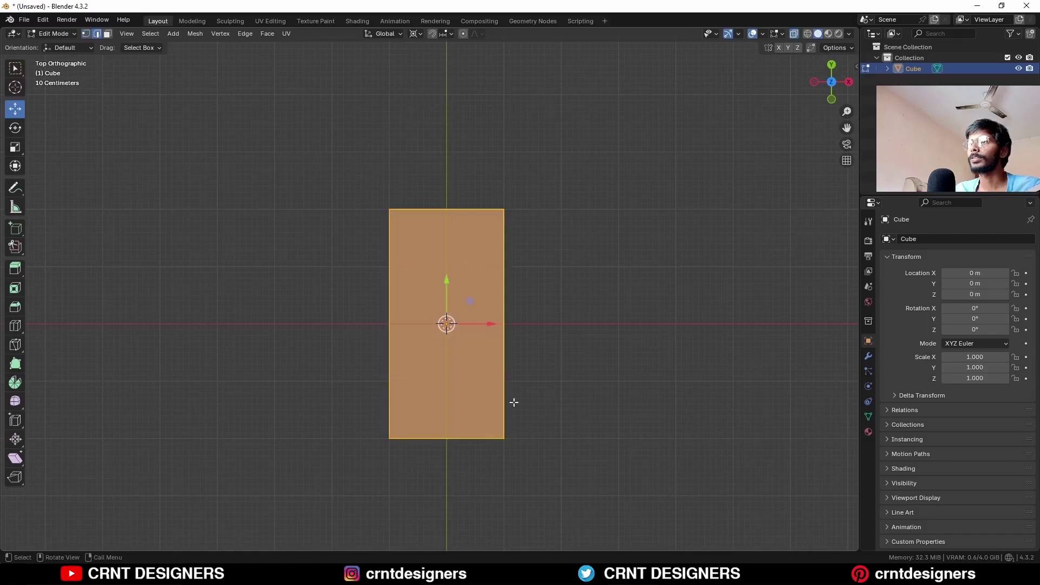
pyautogui.hotkey('alt', 'a')
pyautogui.moveTo(469, 184); pyautogui.dragTo(540, 237)
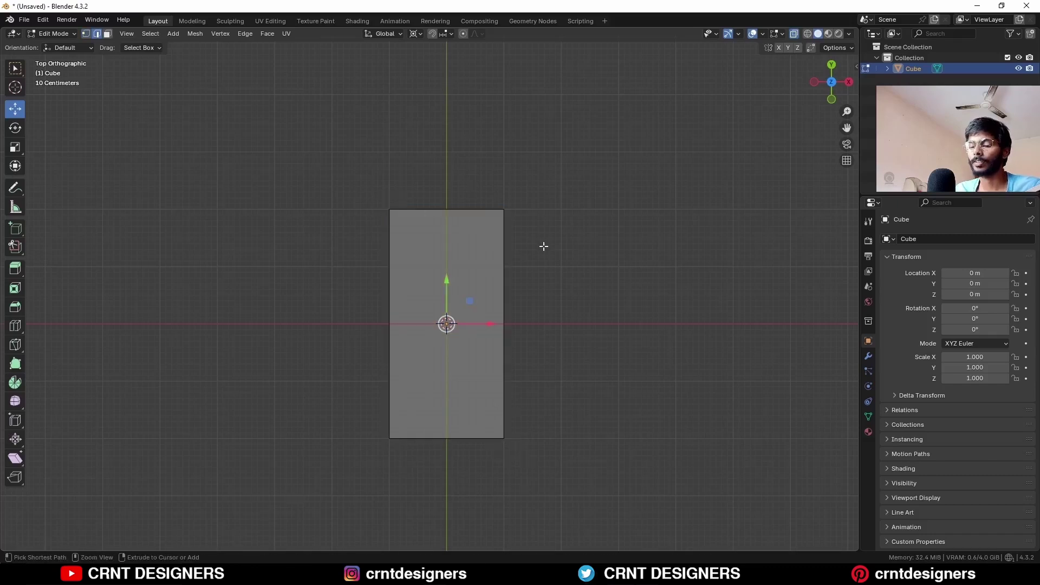
pyautogui.hotkey('ctrl', 'b')
pyautogui.scroll(3, 609, 243)
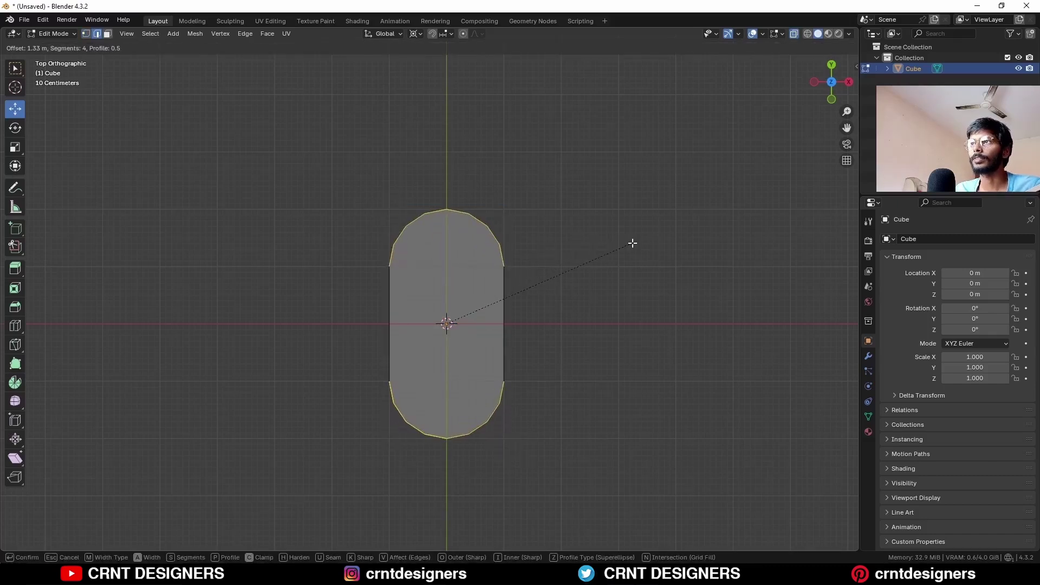
pyautogui.click(633, 243)
pyautogui.write('1')
pyautogui.press('Return')
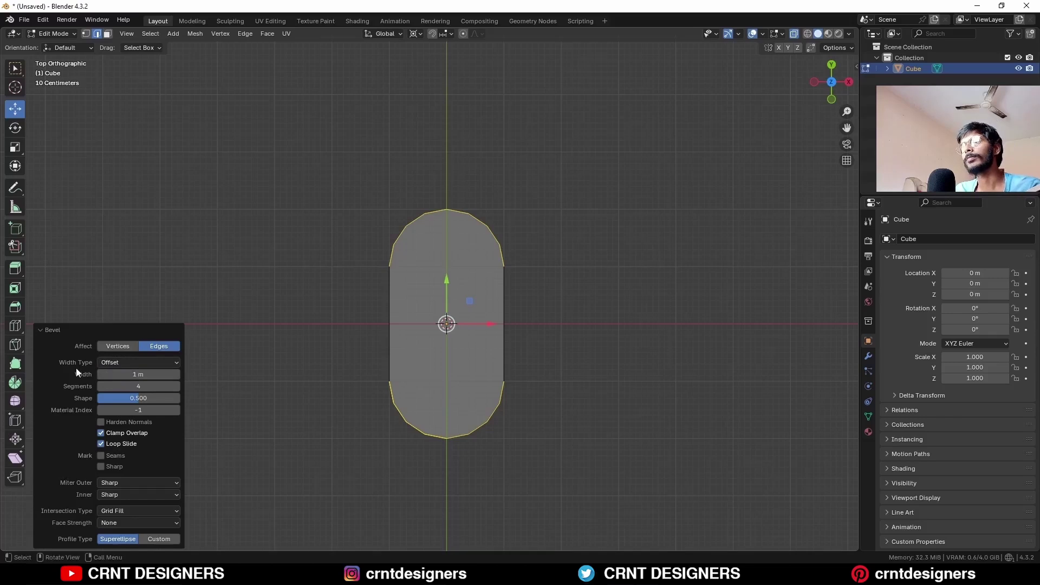
# - Merge all the rounded block's vertices by distance, then return to Object Mode with nothing selected
pyautogui.press('a')
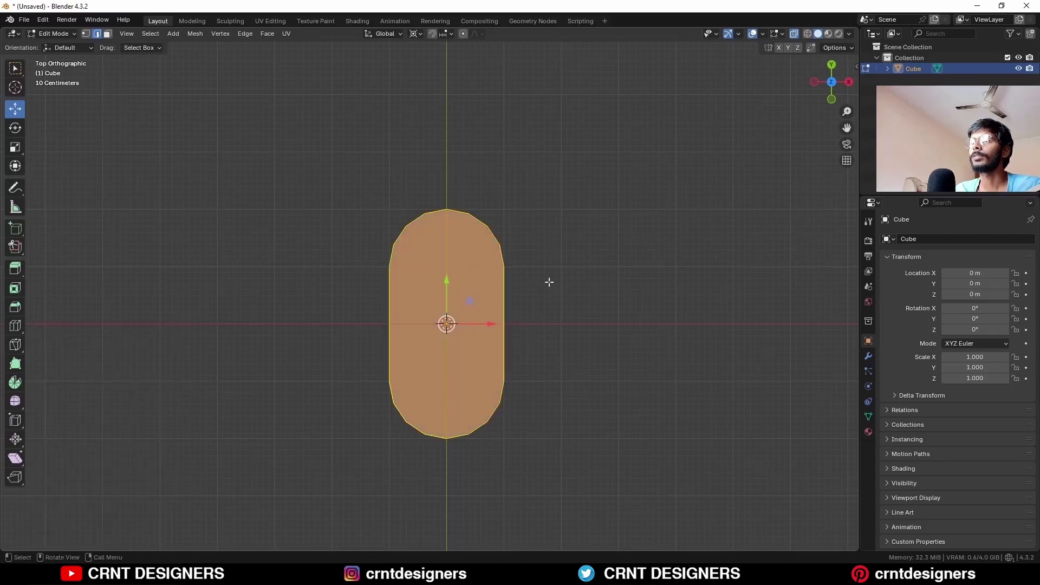
pyautogui.press('m')
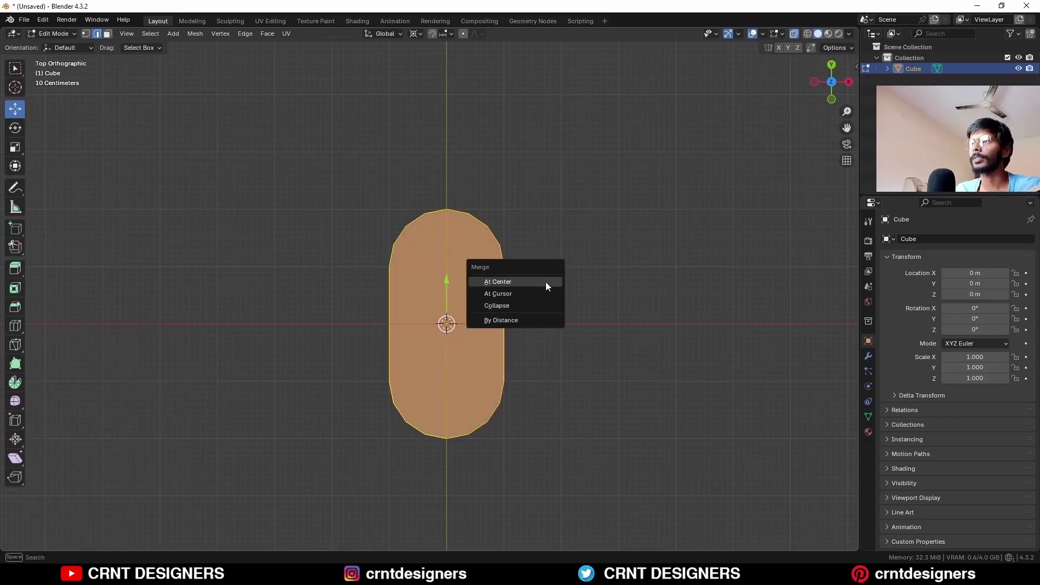
pyautogui.click(541, 319)
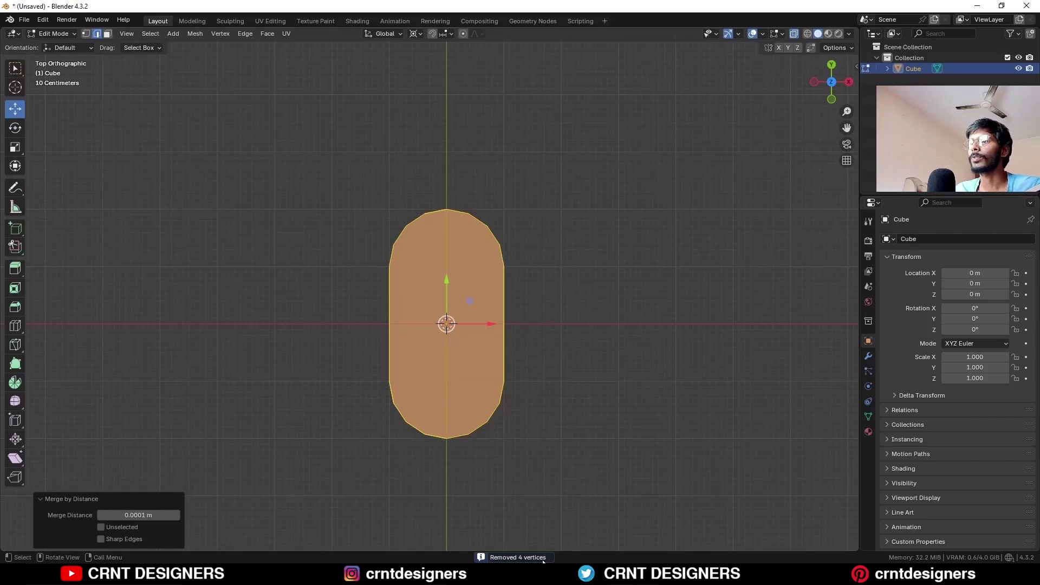
pyautogui.press('Tab')
pyautogui.click(528, 160)
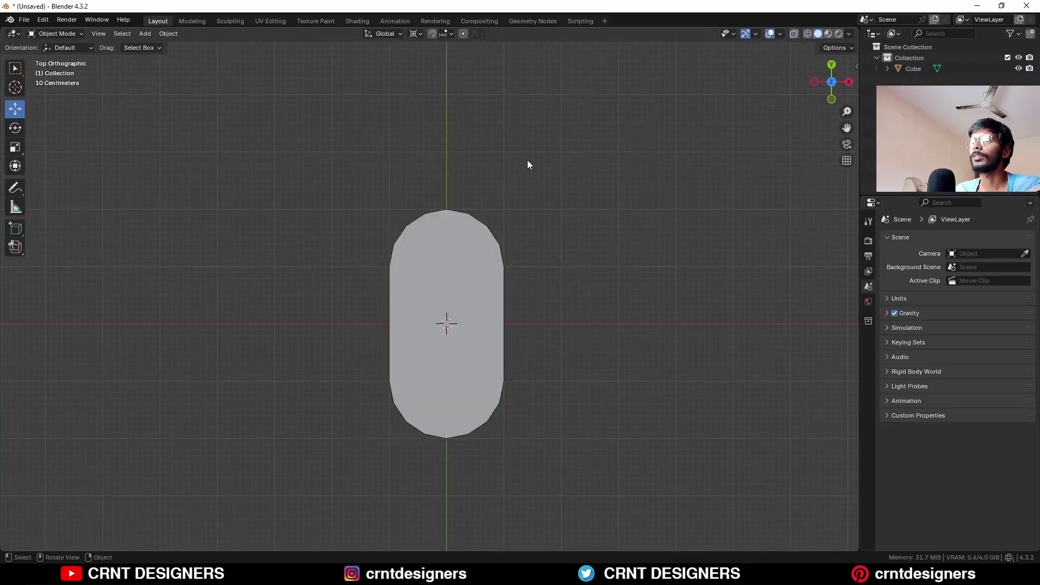
# - Add a round cube at the origin with 4 arc divisions
pyautogui.hotkey('shift', 'a')
pyautogui.moveTo(528, 160)
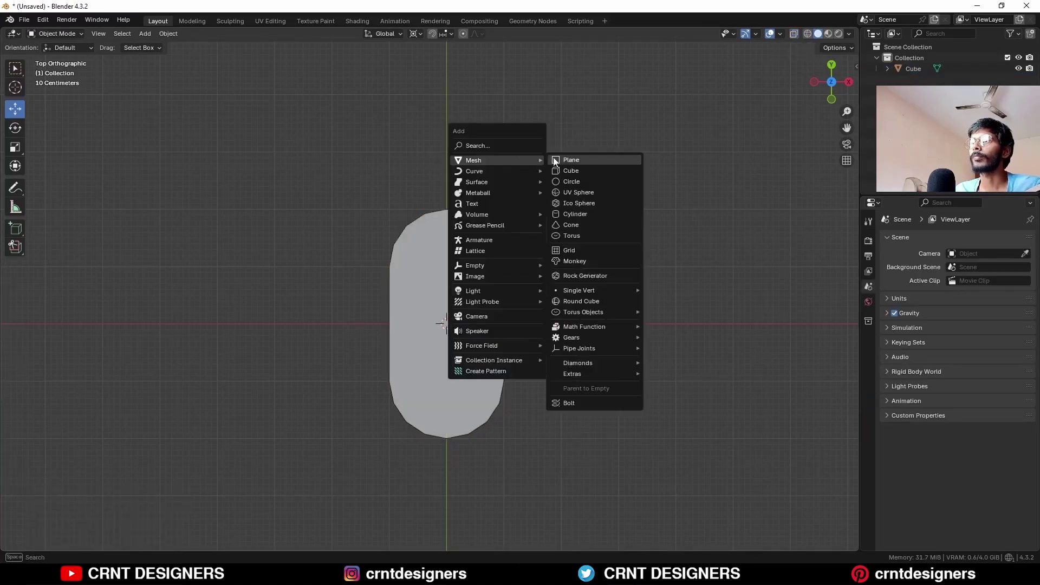
pyautogui.click(591, 302)
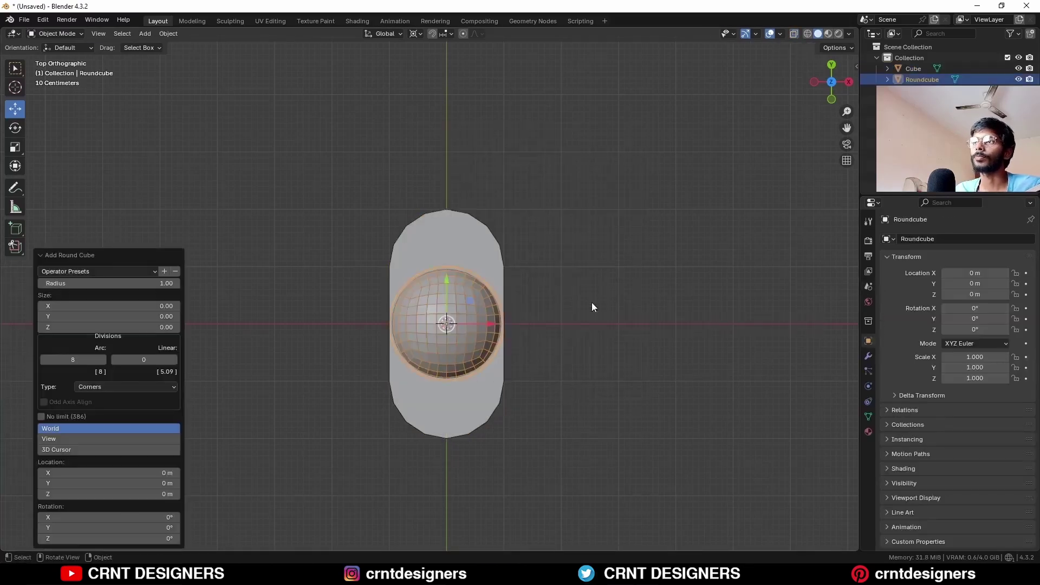
pyautogui.click(73, 361)
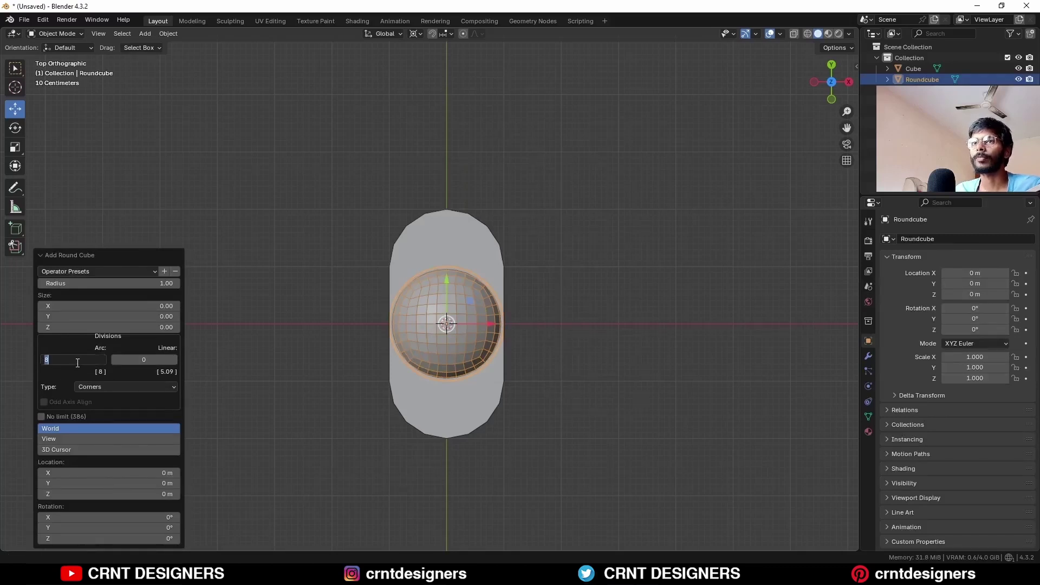
pyautogui.write('4')
pyautogui.press('Return')
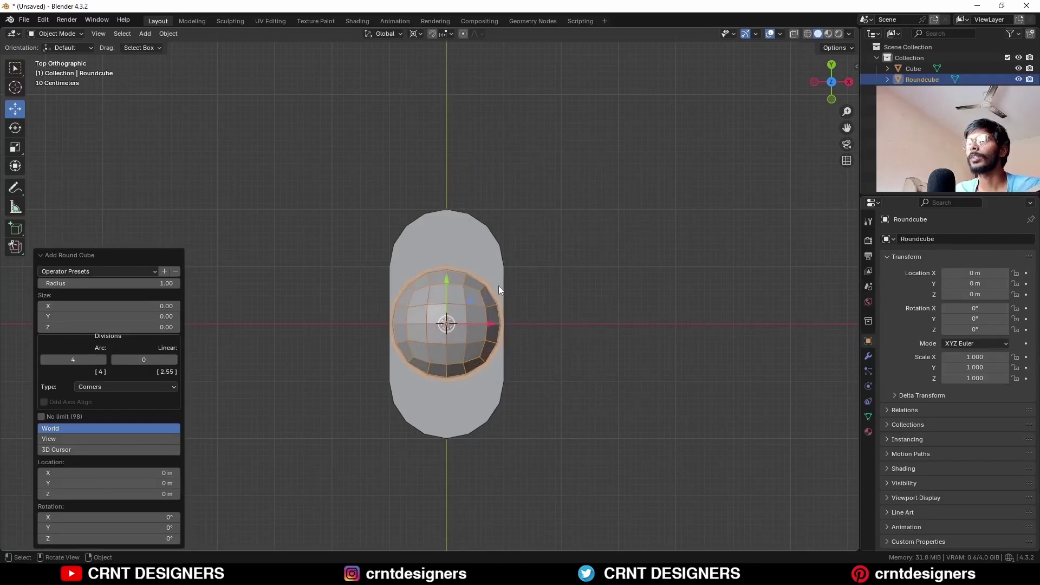
# - Scale the round cube to 1.6 along Y and 0.8 along X
pyautogui.press('s')
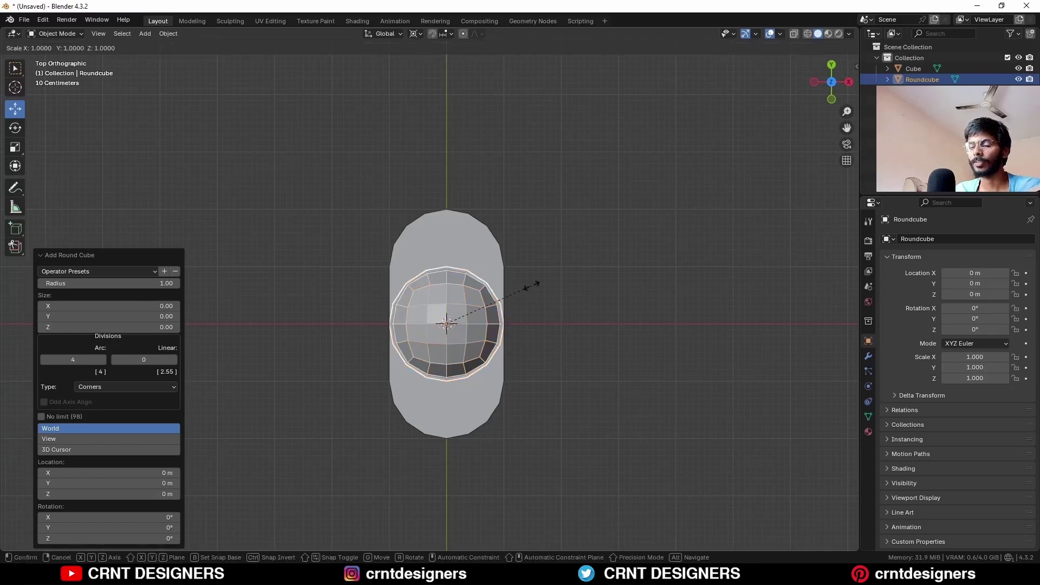
pyautogui.press('y')
pyautogui.click(574, 252)
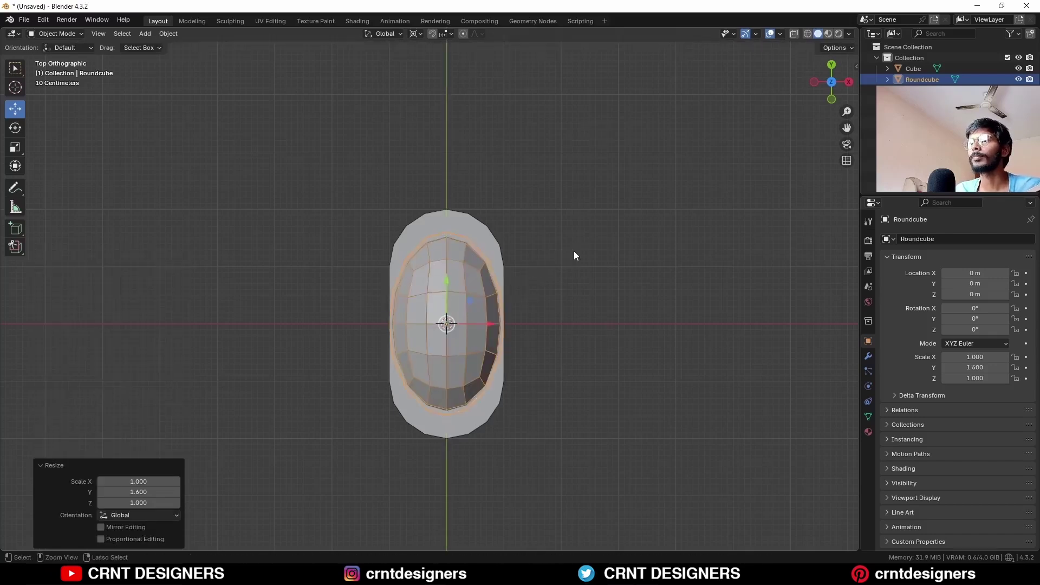
pyautogui.press('s')
pyautogui.press('x')
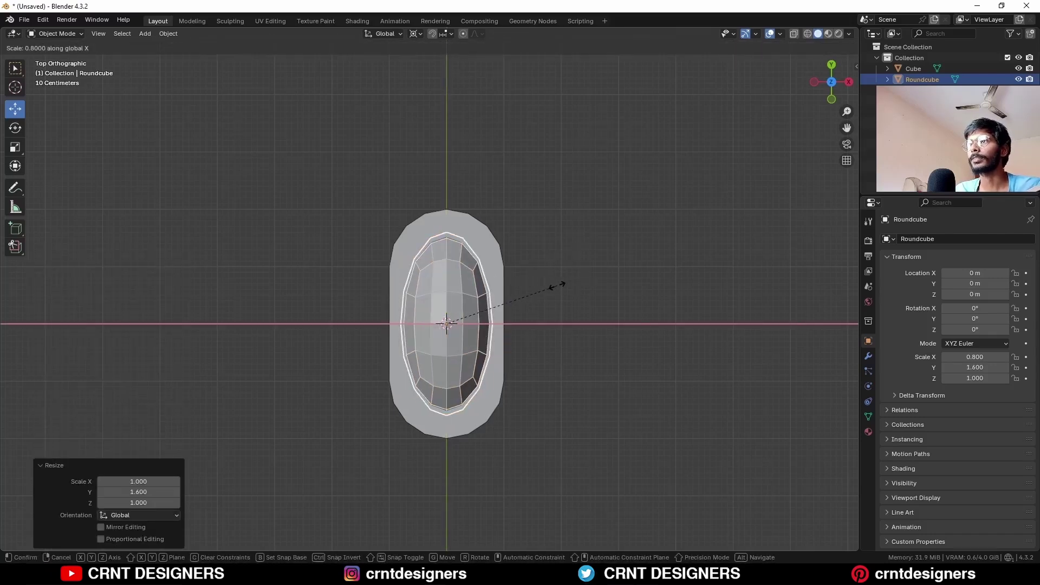
pyautogui.click(558, 286)
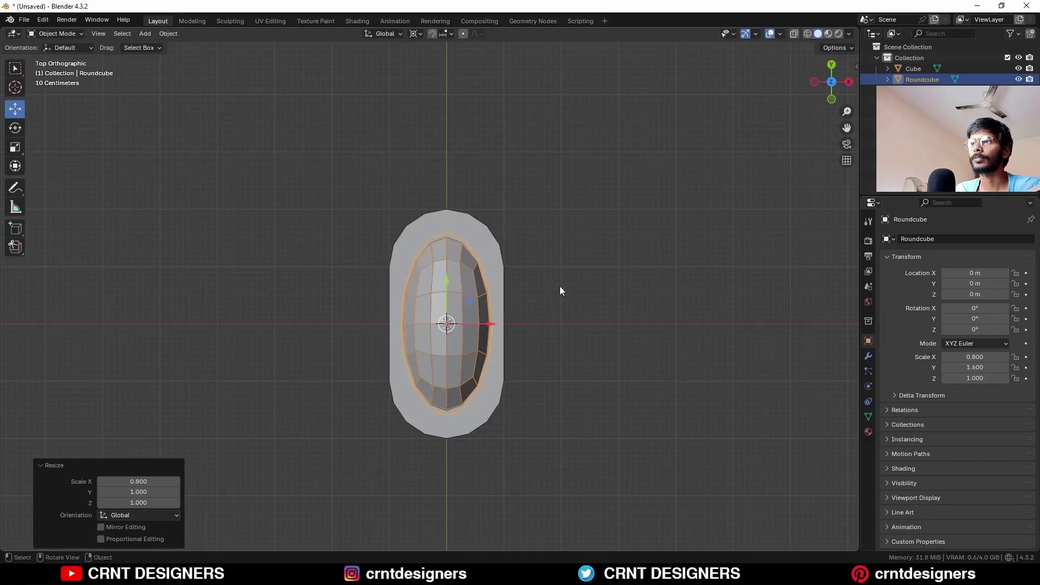
# - Raise the round cube to about 0.3 m on Z and flatten its height to a scale of 0.6
pyautogui.press('KP_3')
pyautogui.press('g')
pyautogui.press('z')
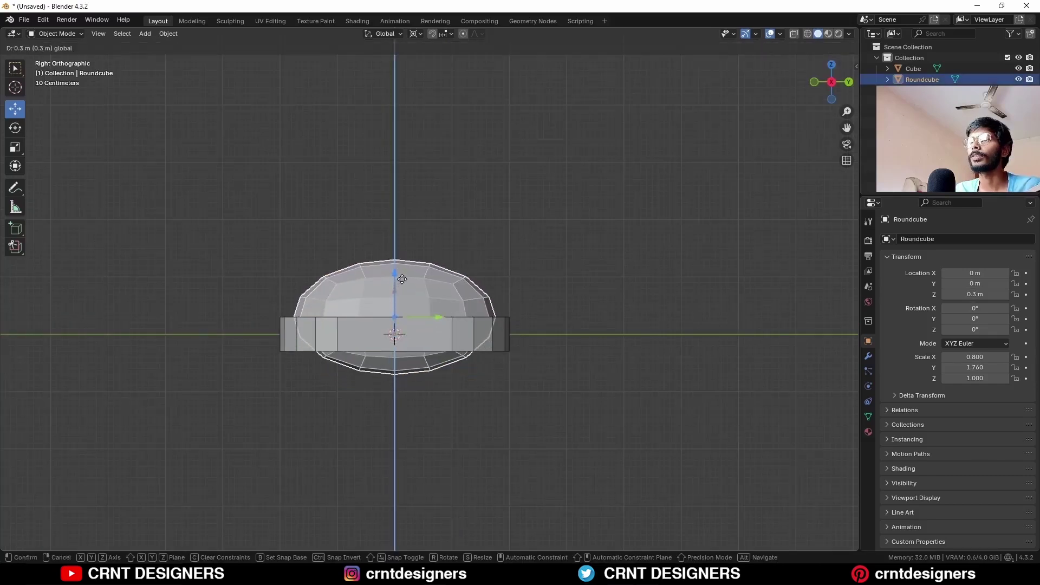
pyautogui.click(479, 275)
pyautogui.scroll(2, 542, 285)
pyautogui.press('s')
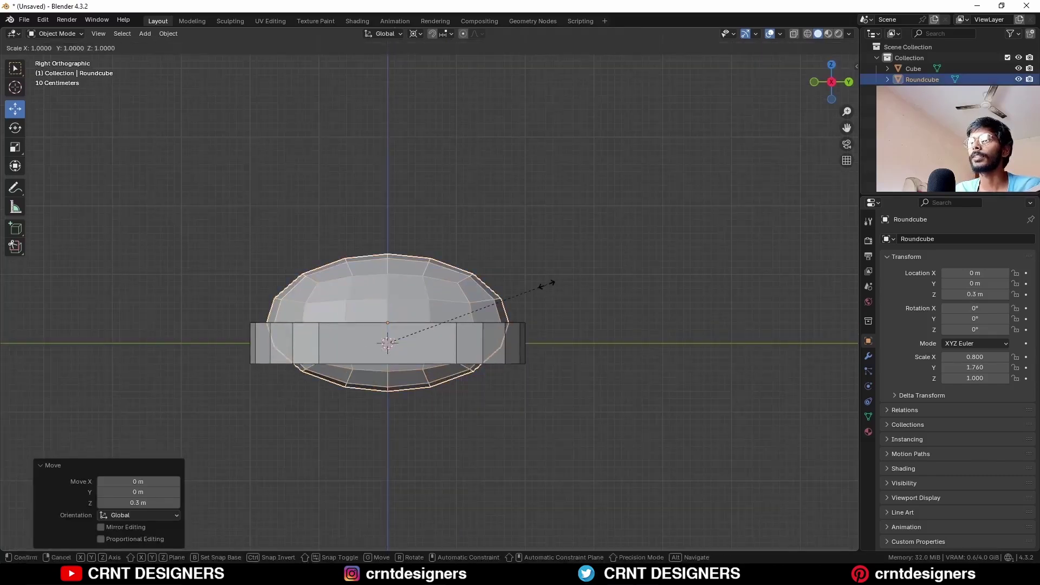
pyautogui.press('z')
pyautogui.click(484, 297)
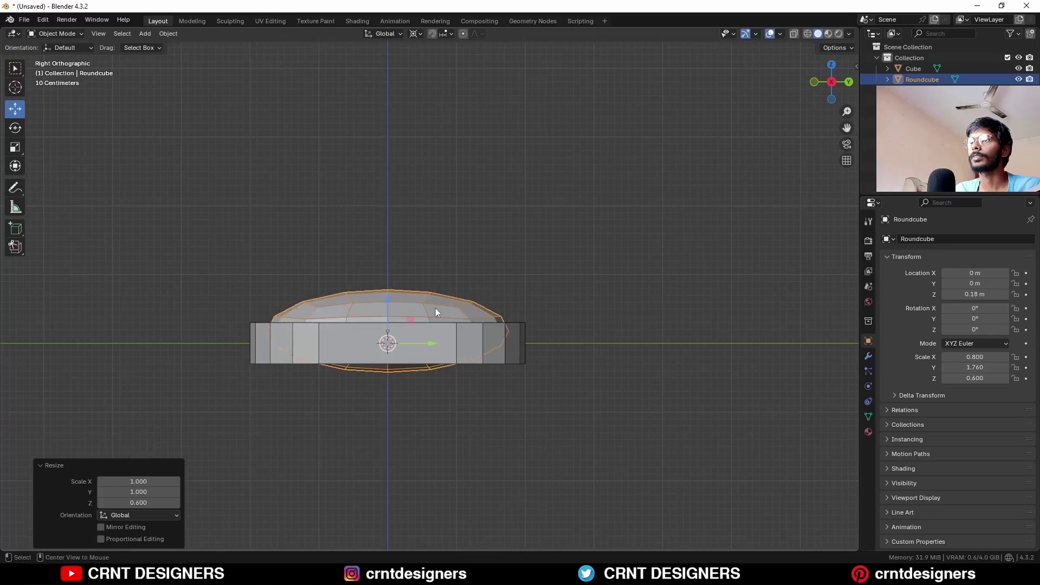
pyautogui.click(440, 336)
# - Duplicate the round cube in place and hide the copy
pyautogui.moveTo(440, 336); pyautogui.dragTo(492, 366, button='middle')
pyautogui.click(470, 370)
pyautogui.hotkey('shift', 'd')
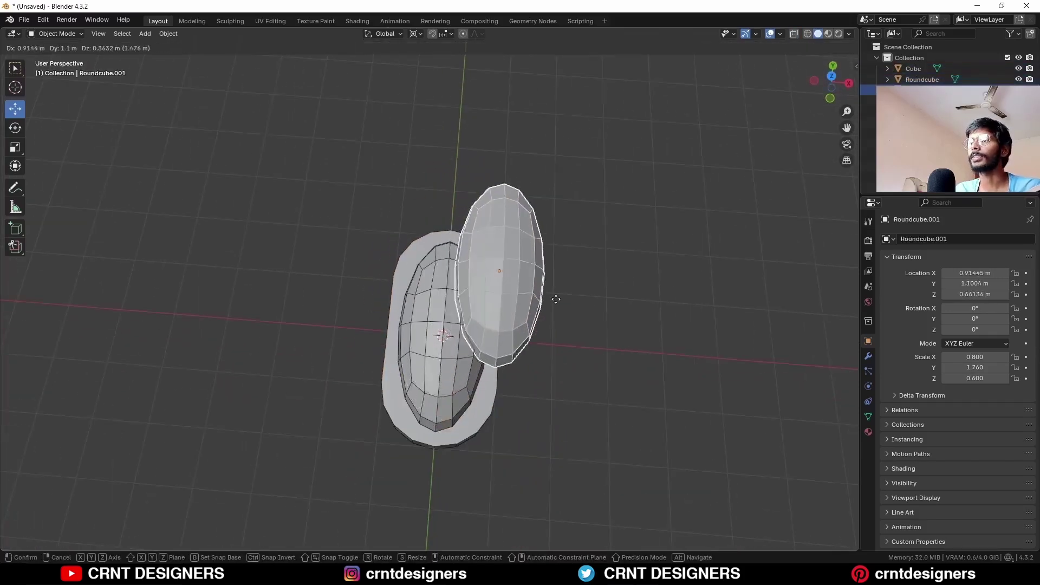
pyautogui.press('Escape')
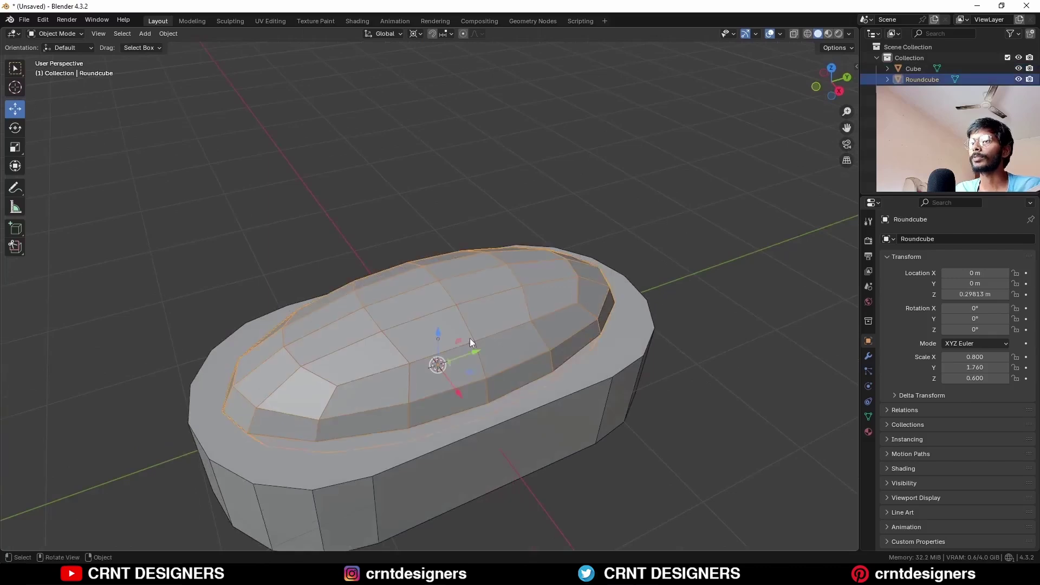
# - Subtract the round cube from the rounded block with a Brush Boolean Difference and apply the Boolean modifier
pyautogui.keyDown('shift'); pyautogui.click(569, 380); pyautogui.keyUp('shift')
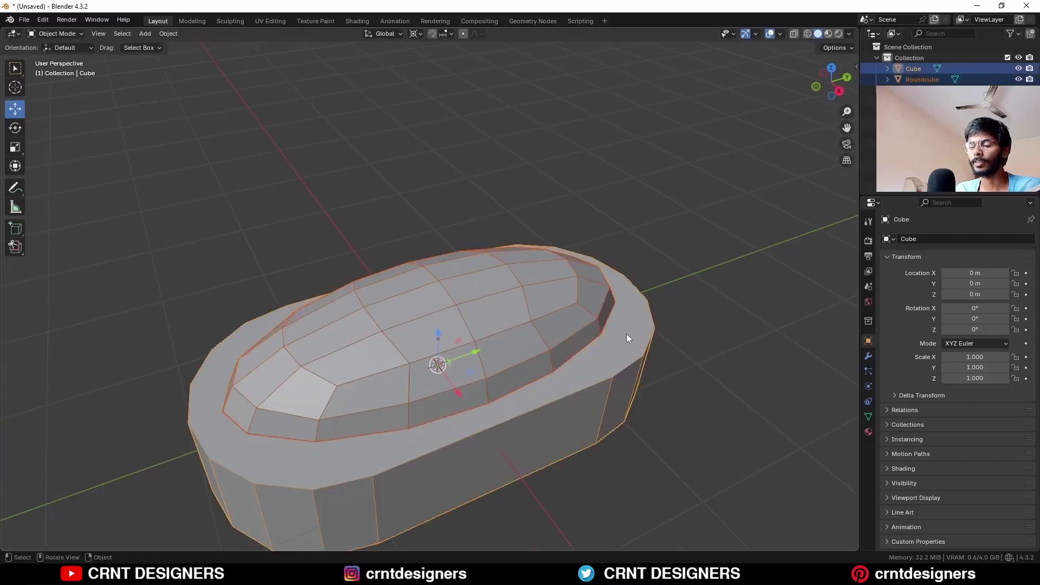
pyautogui.press('n')
pyautogui.click(853, 190)
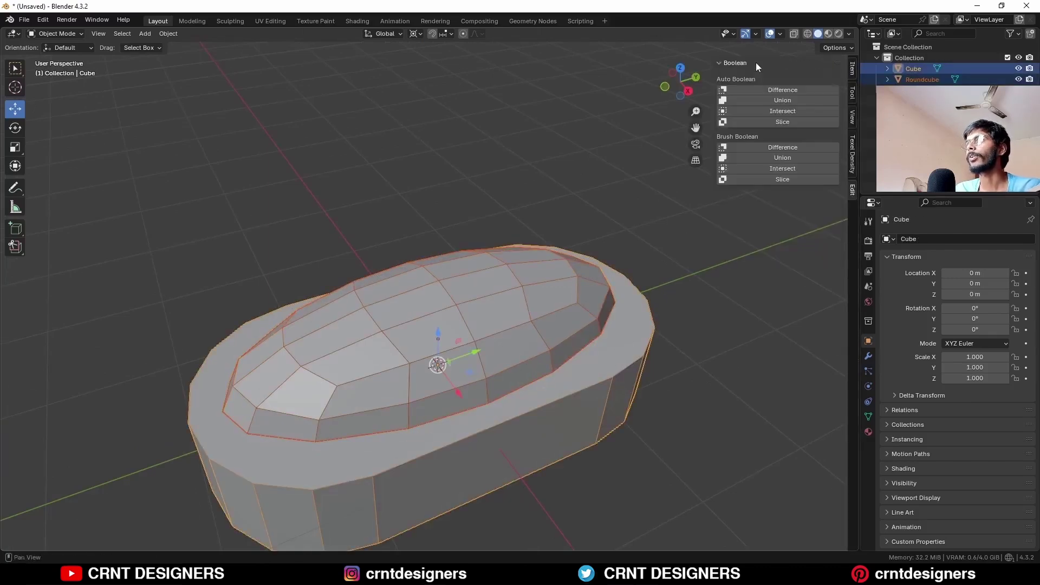
pyautogui.click(776, 147)
pyautogui.moveTo(431, 164)
pyautogui.mouseDown(button='middle')
pyautogui.moveTo(520, 169)
pyautogui.moveTo(505, 139)
pyautogui.moveTo(401, 132)
pyautogui.moveTo(479, 186)
pyautogui.mouseUp(button='middle')
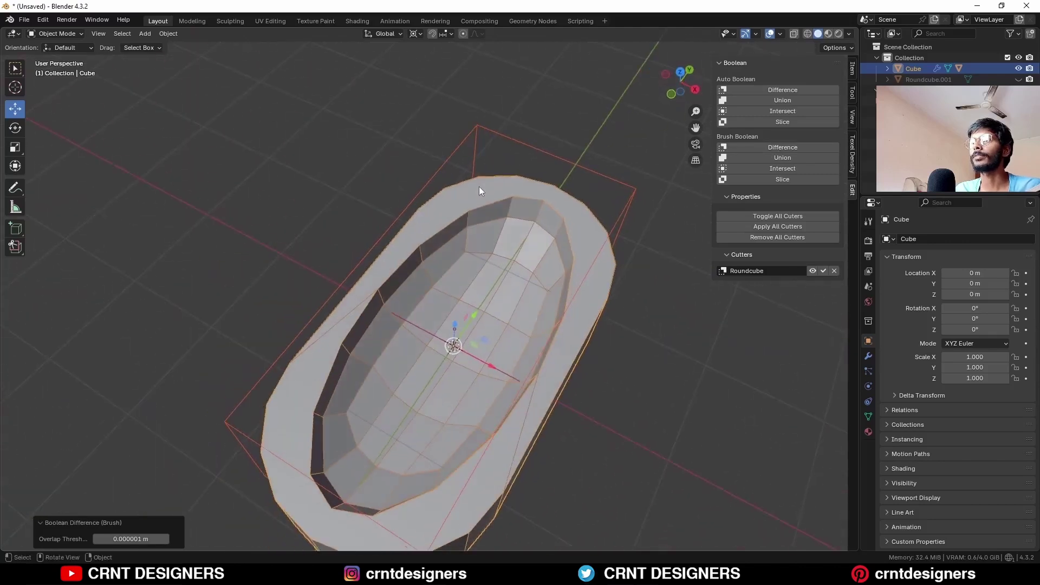
pyautogui.click(869, 356)
pyautogui.click(1004, 282)
pyautogui.click(997, 295)
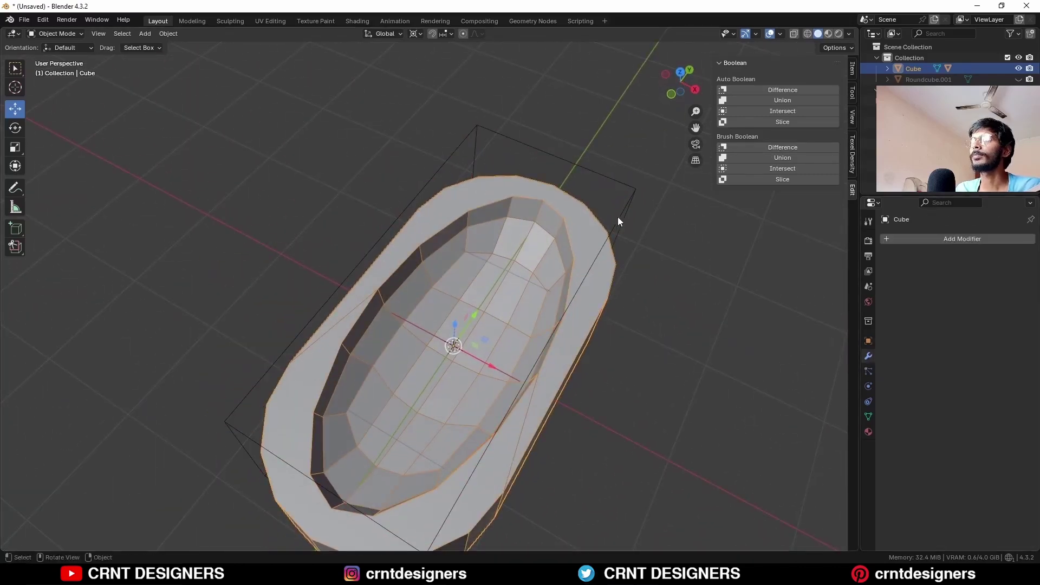
# - Delete the leftover round cube cutter surrounding the hollowed block
pyautogui.click(622, 184)
pyautogui.press('x')
pyautogui.click(622, 184)
pyautogui.moveTo(613, 204); pyautogui.dragTo(573, 230, button='middle')
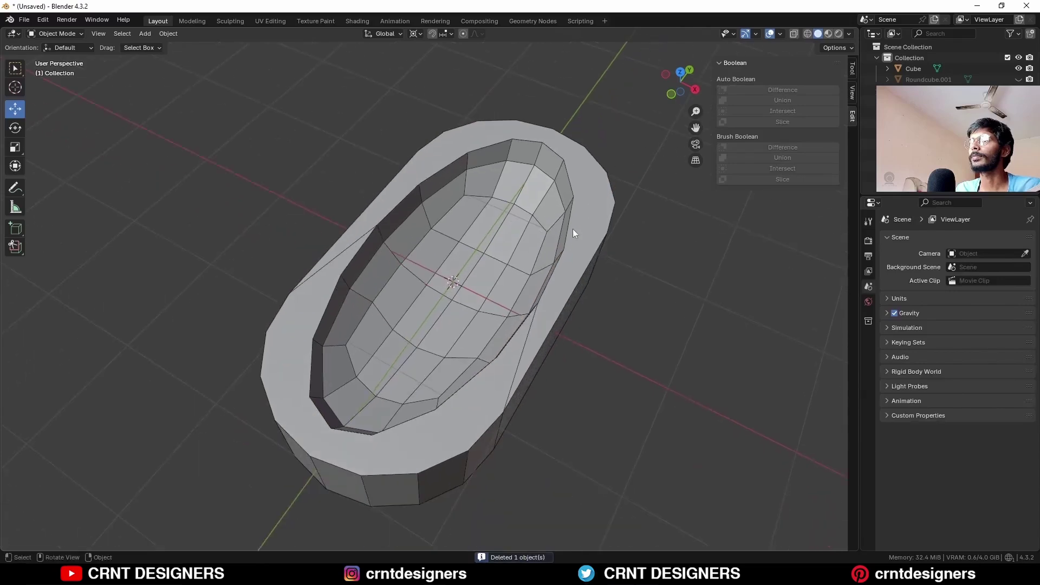
# - Symmetrize the hollowed block's whole mesh in the +Y to -Y direction
pyautogui.click(571, 231)
pyautogui.press('KP_7')
pyautogui.press('Tab')
pyautogui.press('a')
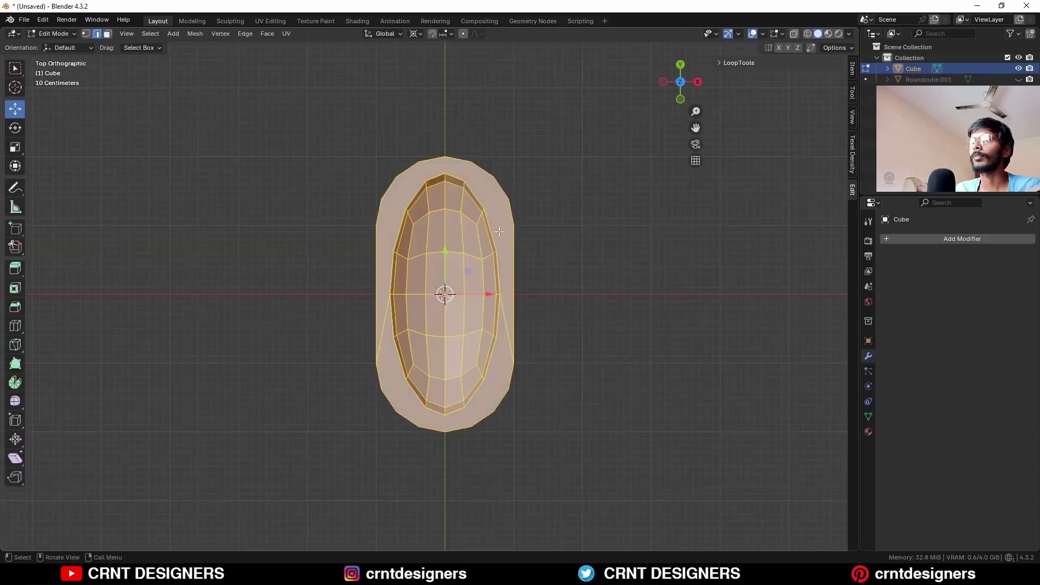
pyautogui.click(195, 33)
pyautogui.click(206, 152)
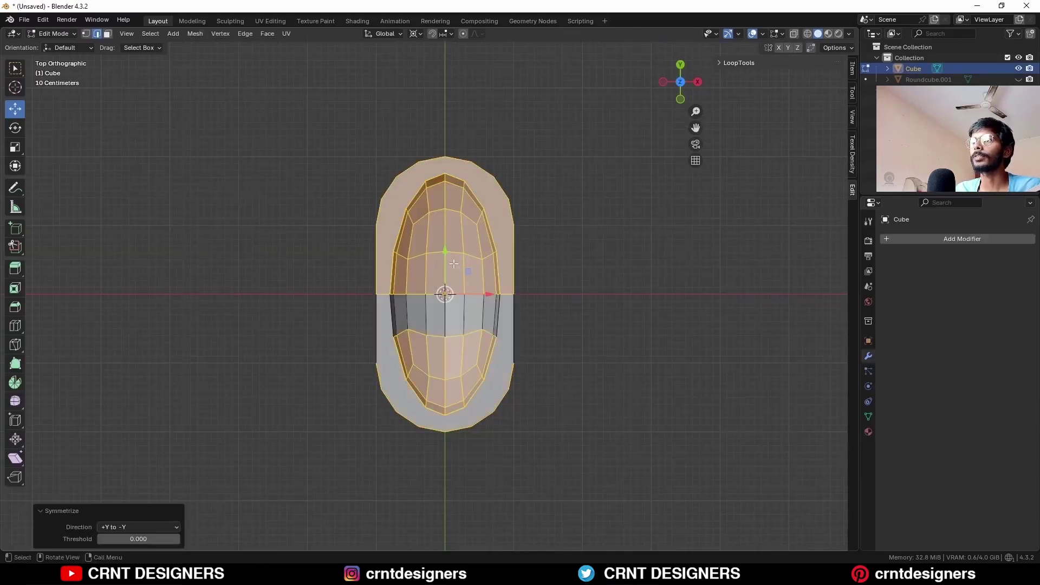
# - Reselect the hollowed block's whole mesh, symmetrize it a second time and clear the selection
pyautogui.click(569, 264)
pyautogui.press('a')
pyautogui.click(195, 34)
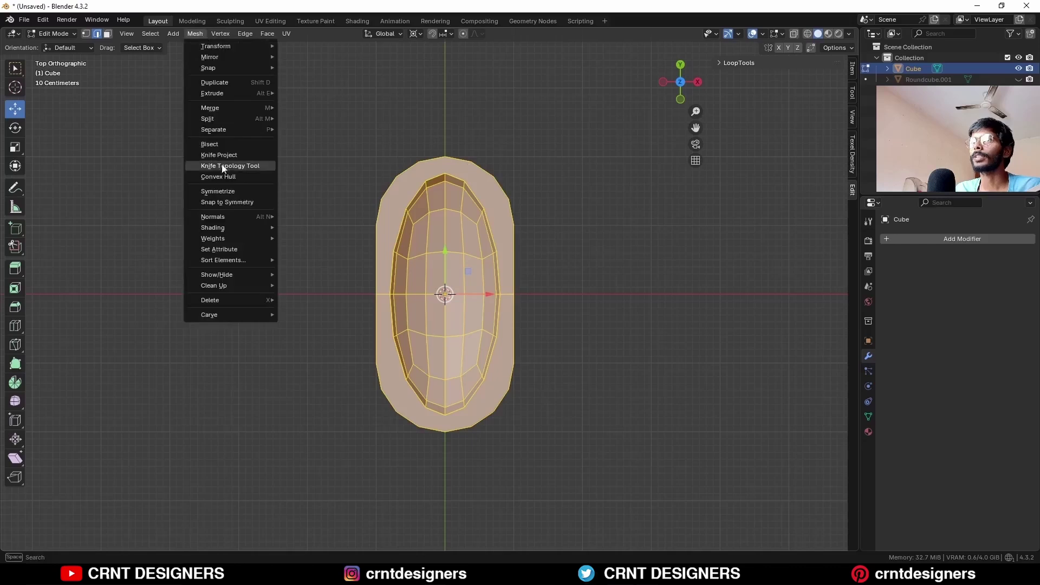
pyautogui.click(206, 187)
pyautogui.click(657, 341)
pyautogui.keyDown('shift'); pyautogui.moveTo(546, 270); pyautogui.dragTo(535, 300, button='middle'); pyautogui.keyUp('shift')
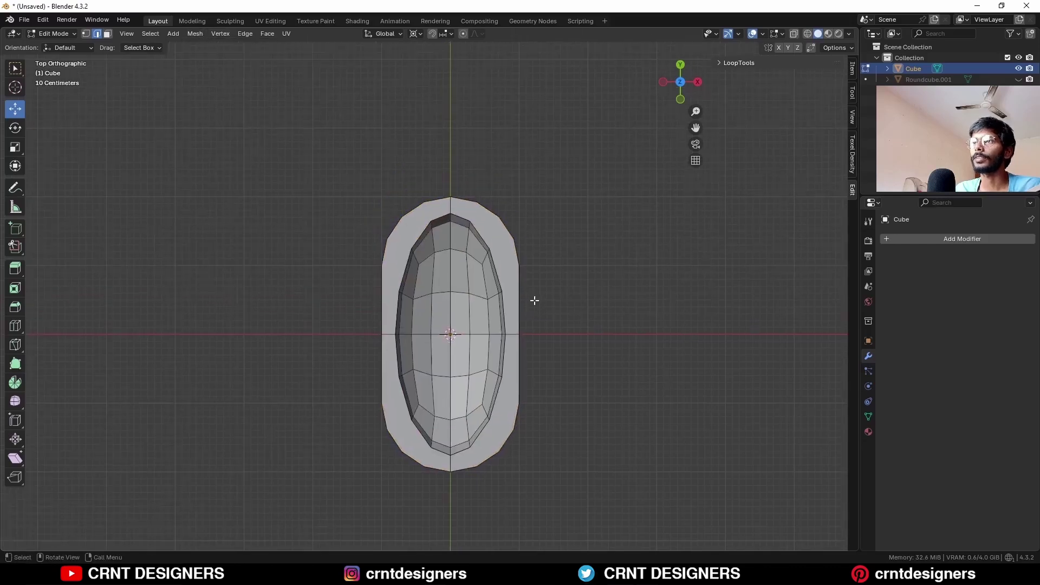
# - Knife three edges across the block's top face, joining the -X/+Y outline corners to the hollow's nearest rim vertices
pyautogui.scroll(2, 499, 327)
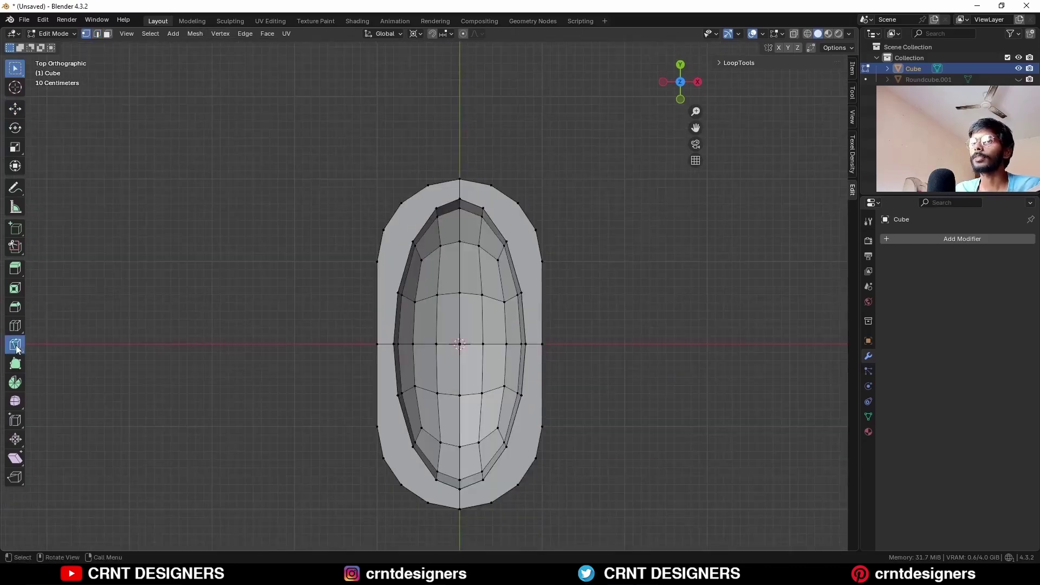
pyautogui.click(15, 345)
pyautogui.scroll(2, 429, 290)
pyautogui.click(441, 171)
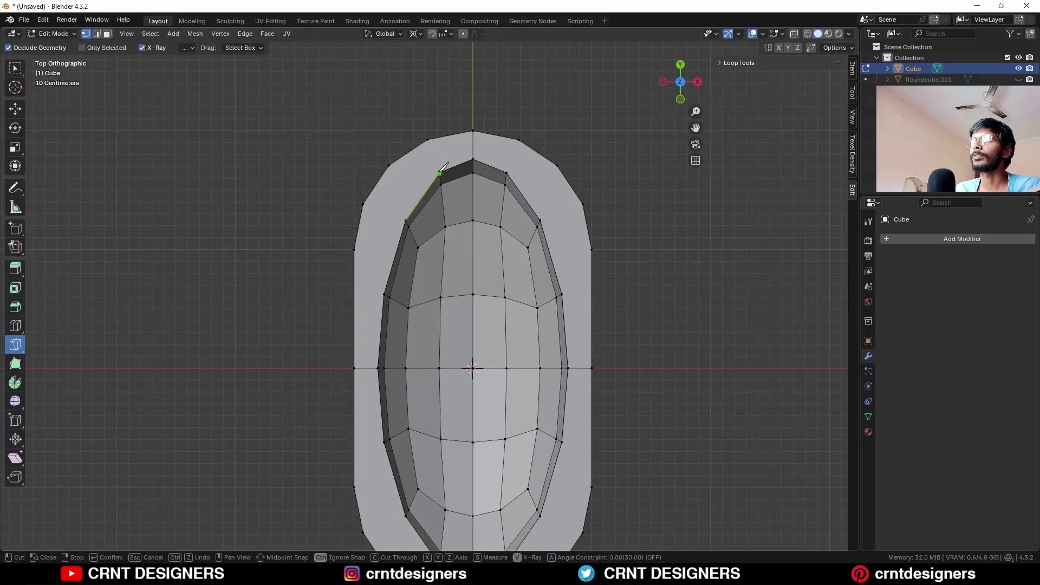
pyautogui.press('Return')
pyautogui.click(389, 165)
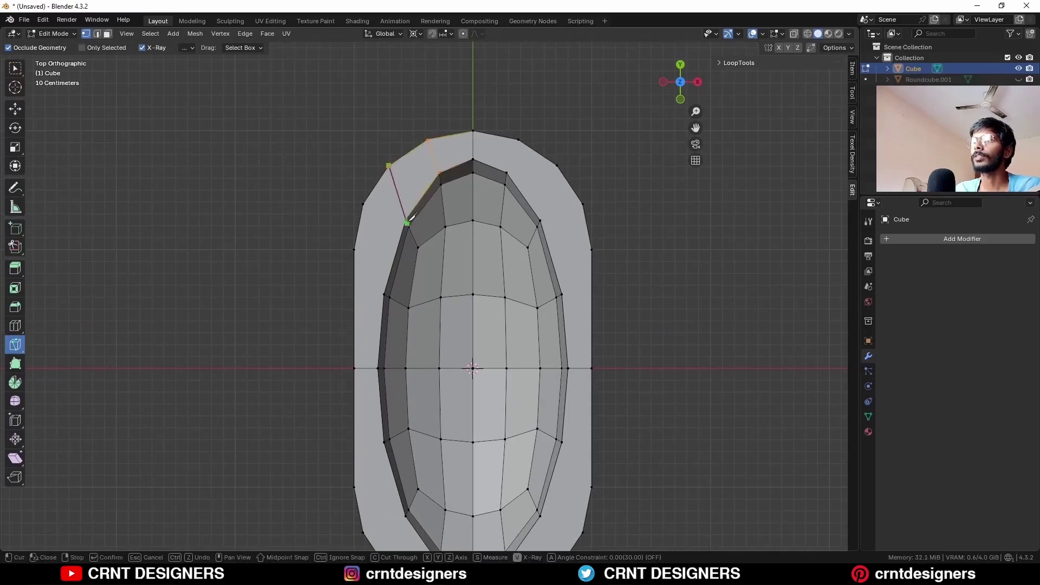
pyautogui.click(363, 204)
pyautogui.click(386, 292)
pyautogui.press('Return')
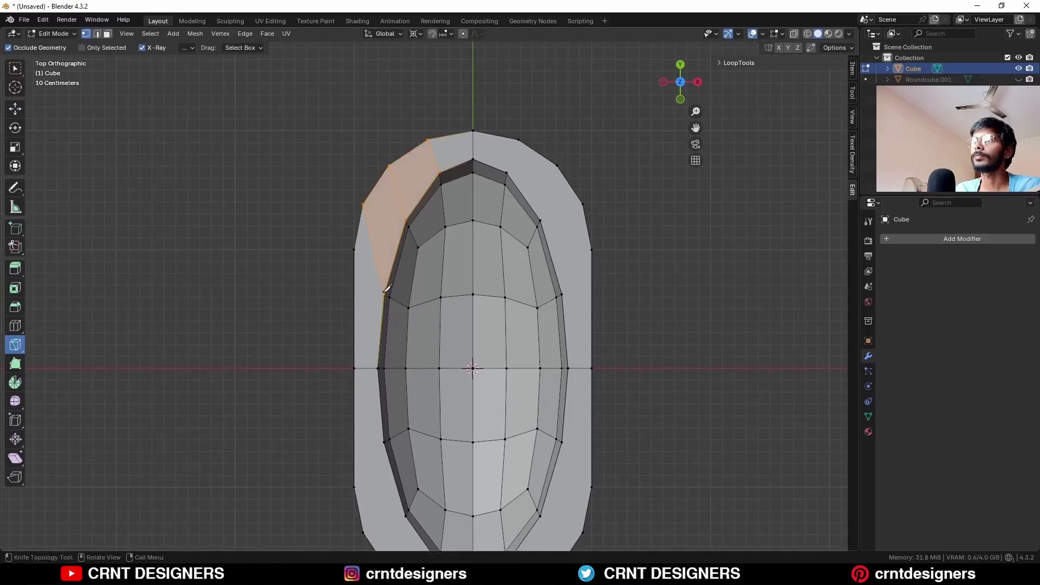
# - Add one centred loop cut across the hollow just on the +Y side of its middle and apply Set Flow
pyautogui.scroll(2, 401, 314)
pyautogui.hotkey('ctrl', 'r')
pyautogui.click(415, 389)
pyautogui.rightClick(415, 389)
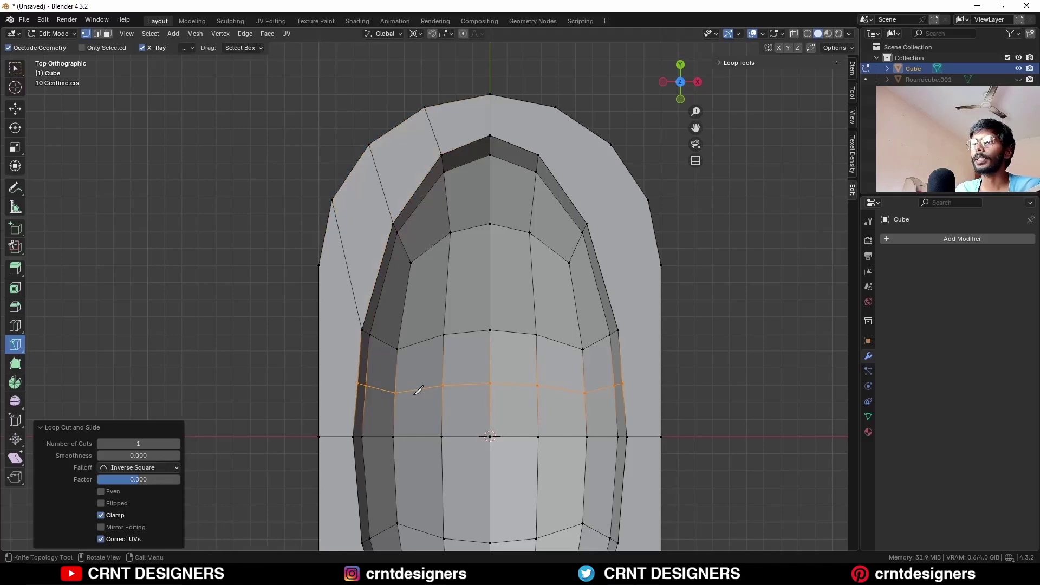
pyautogui.rightClick(729, 297)
pyautogui.click(706, 308)
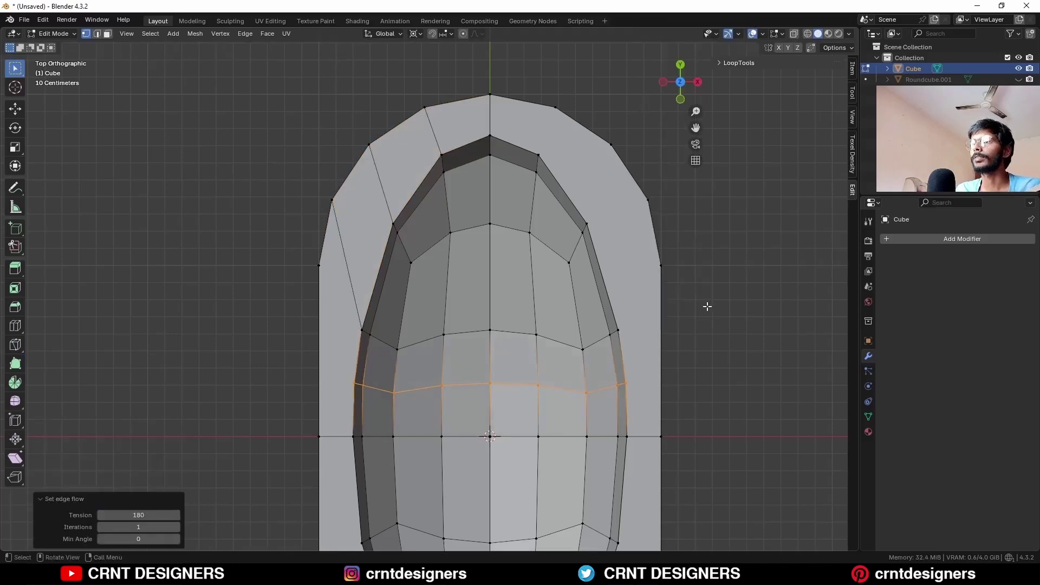
pyautogui.click(707, 307)
# - Slide the hollow's edge loop on the +Y side of the new cut slightly toward the +Y end
pyautogui.press('2')
pyautogui.keyDown('alt'); pyautogui.click(503, 333); pyautogui.keyUp('alt')
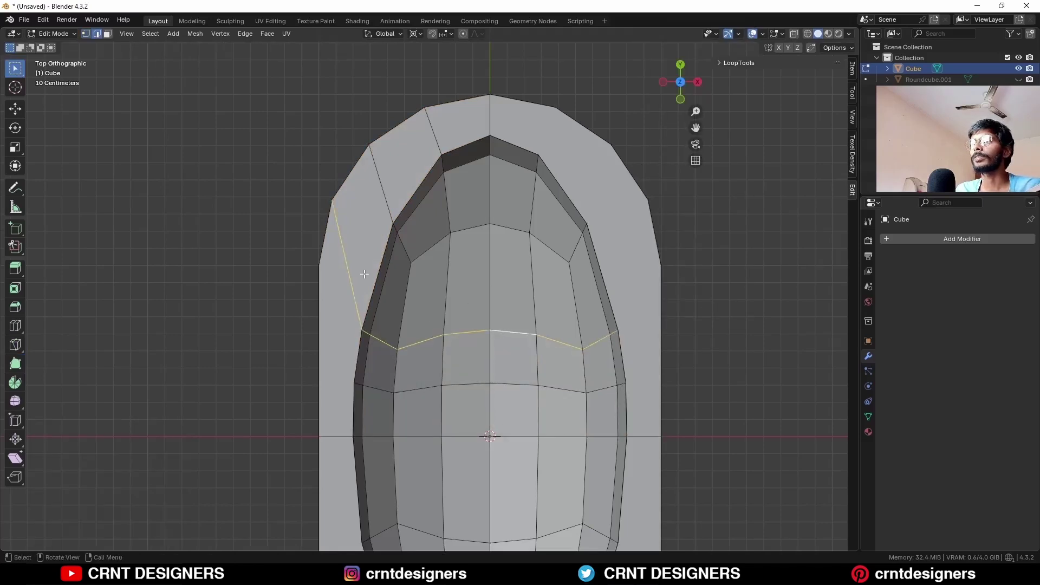
pyautogui.press('g')
pyautogui.press('g')
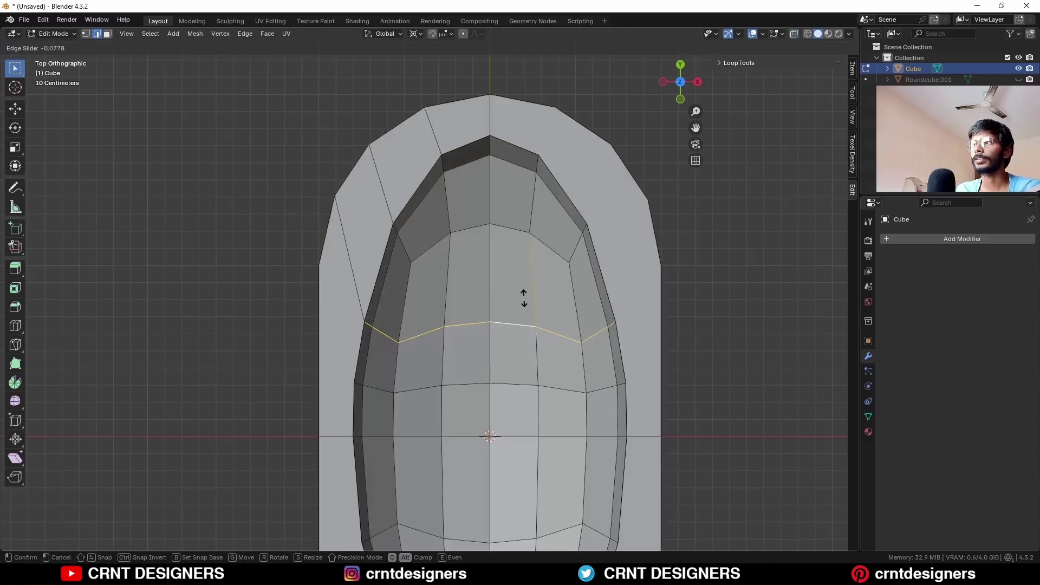
pyautogui.click(524, 293)
# - Apply Set Flow to the new loop again and connect its -X rim vertex to the outline corner where the straight side begins
pyautogui.keyDown('alt'); pyautogui.click(524, 385); pyautogui.keyUp('alt')
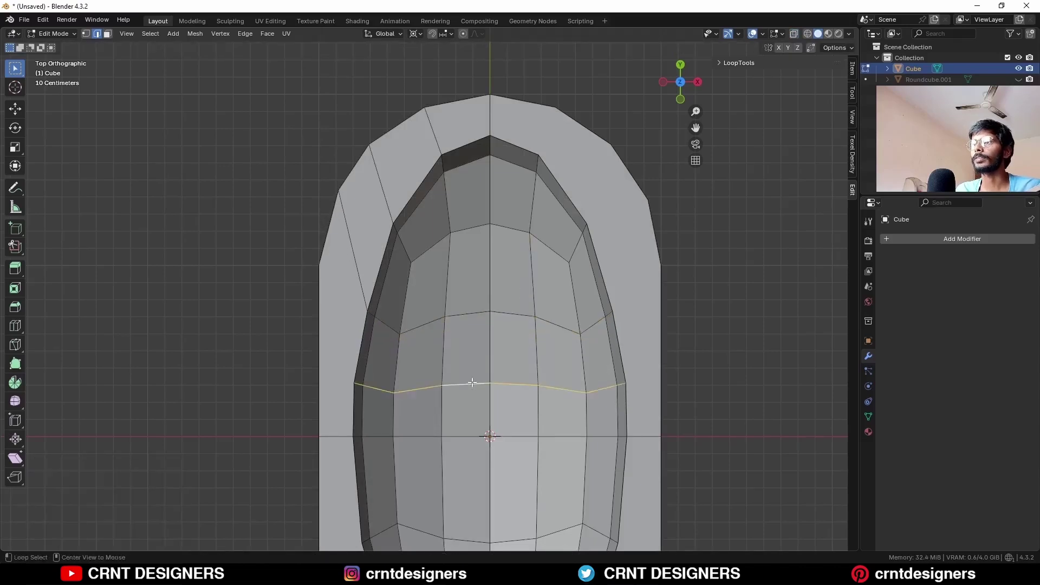
pyautogui.rightClick(699, 292)
pyautogui.click(674, 385)
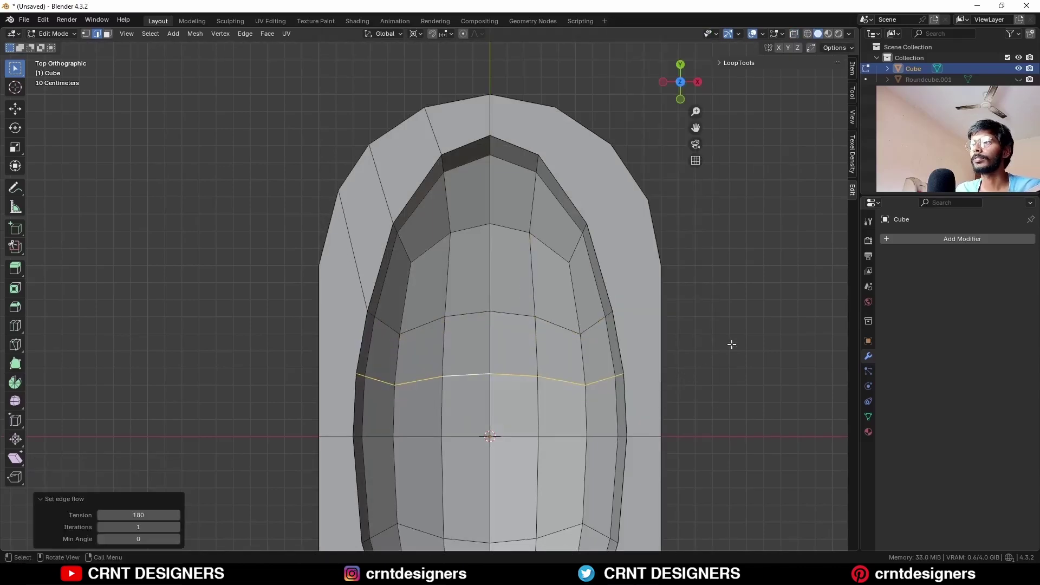
pyautogui.click(742, 339)
pyautogui.keyDown('shift'); pyautogui.click(324, 269); pyautogui.keyUp('shift')
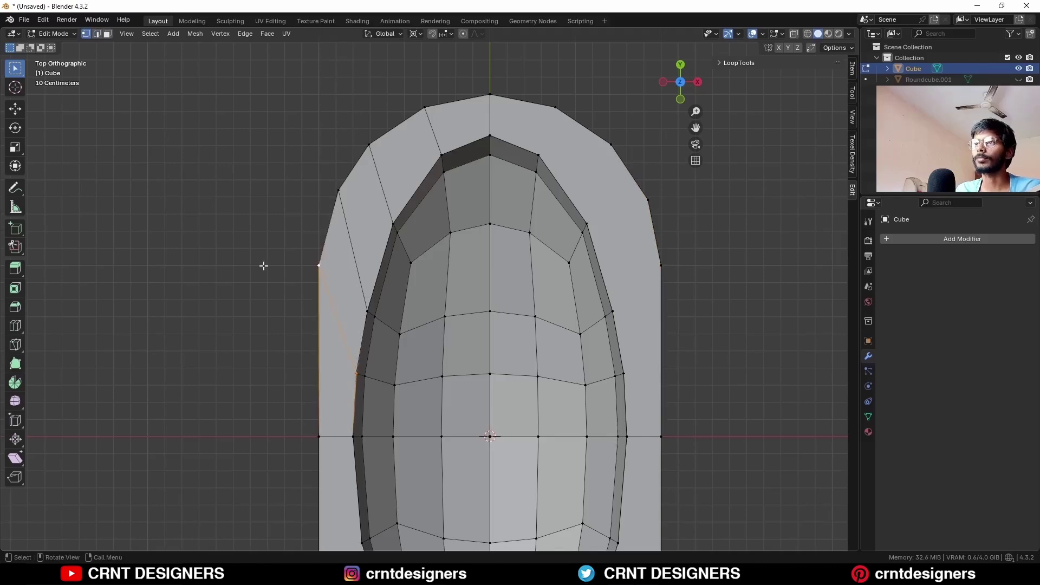
# - Merge the whole mesh's vertices by distance with a merge distance of 0.0101 m
pyautogui.press('a')
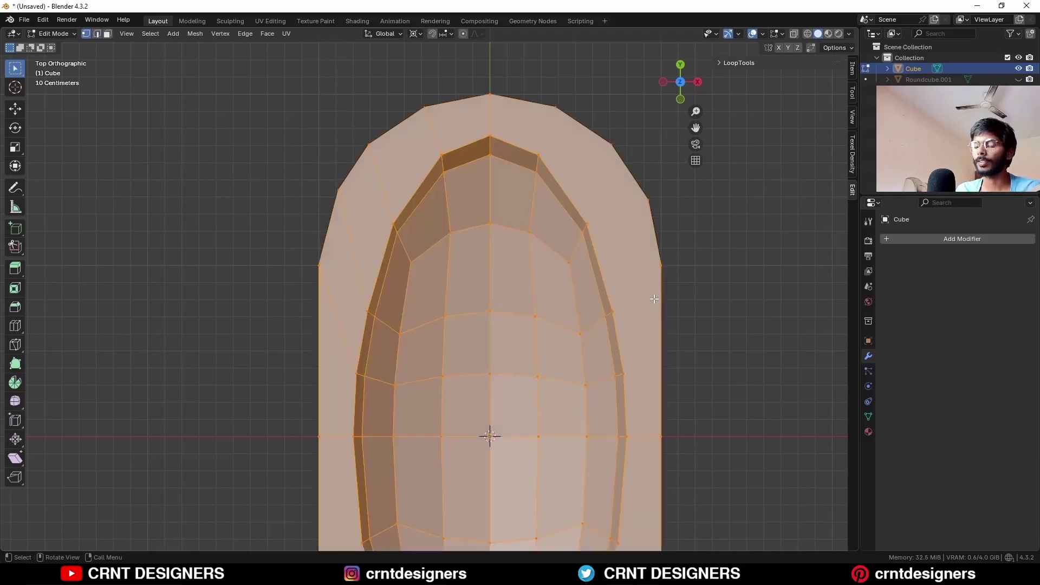
pyautogui.press('m')
pyautogui.click(653, 299)
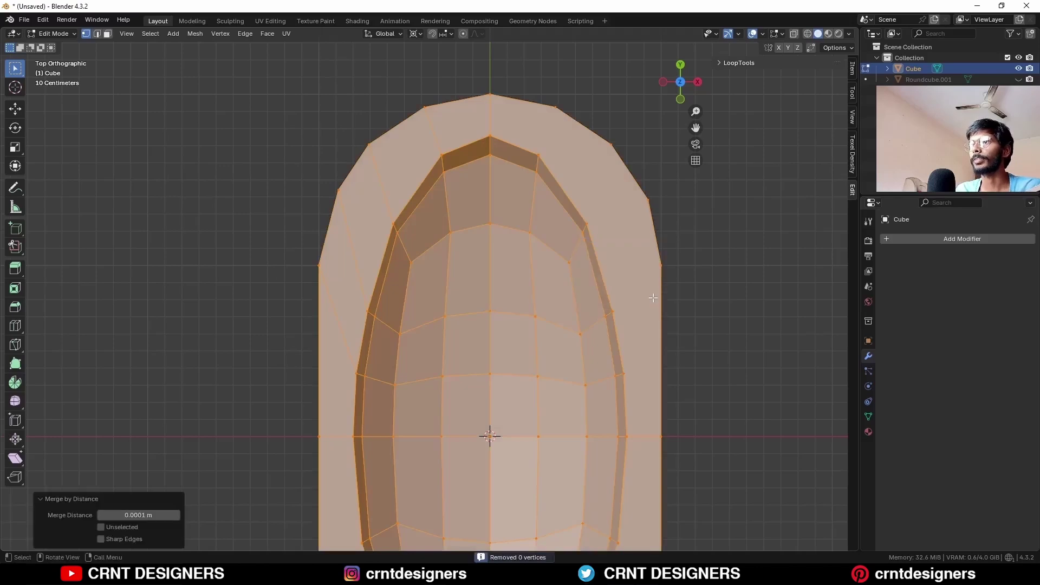
pyautogui.click(177, 516)
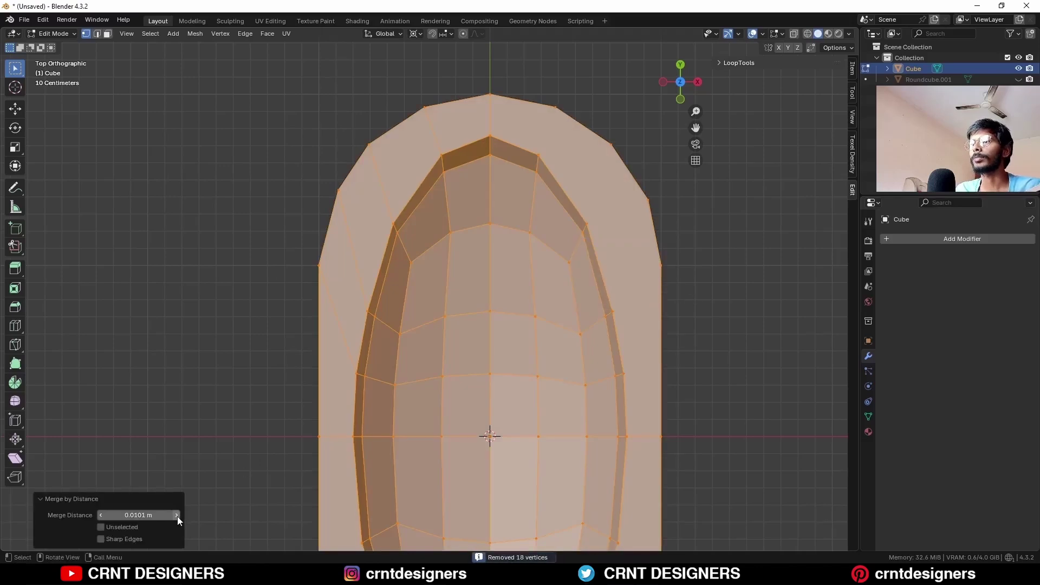
pyautogui.click(738, 314)
# - Symmetrize the whole mesh in the -X to +X direction to copy the rim cuts across
pyautogui.scroll(-2, 671, 355)
pyautogui.keyDown('shift'); pyautogui.moveTo(670, 355); pyautogui.dragTo(693, 245, button='middle'); pyautogui.keyUp('shift')
pyautogui.scroll(-1, 685, 253)
pyautogui.keyDown('shift'); pyautogui.moveTo(656, 280); pyautogui.dragTo(650, 338, button='middle'); pyautogui.keyUp('shift')
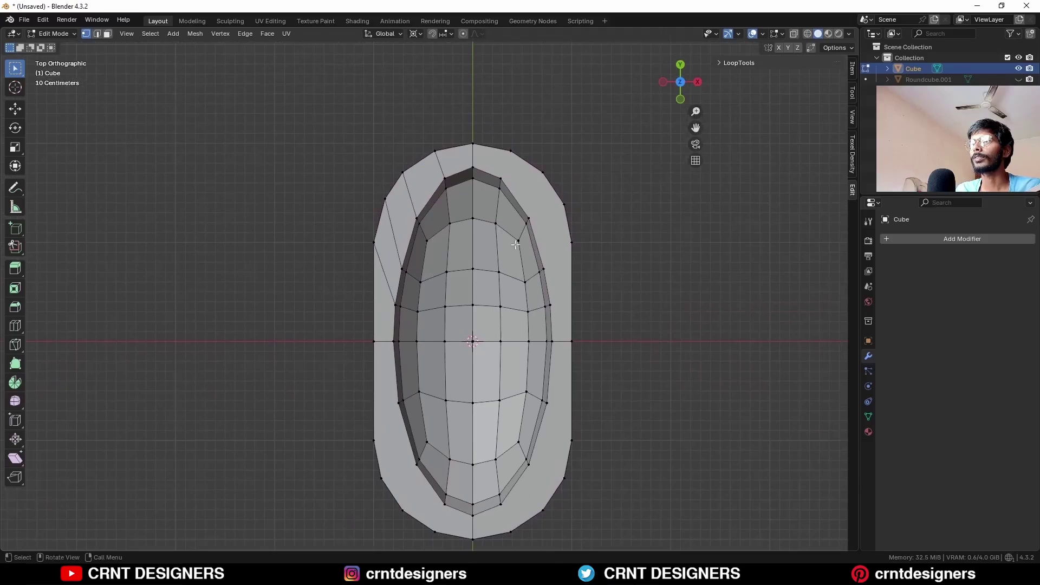
pyautogui.press('a')
pyautogui.click(195, 34)
pyautogui.click(219, 193)
pyautogui.click(675, 261)
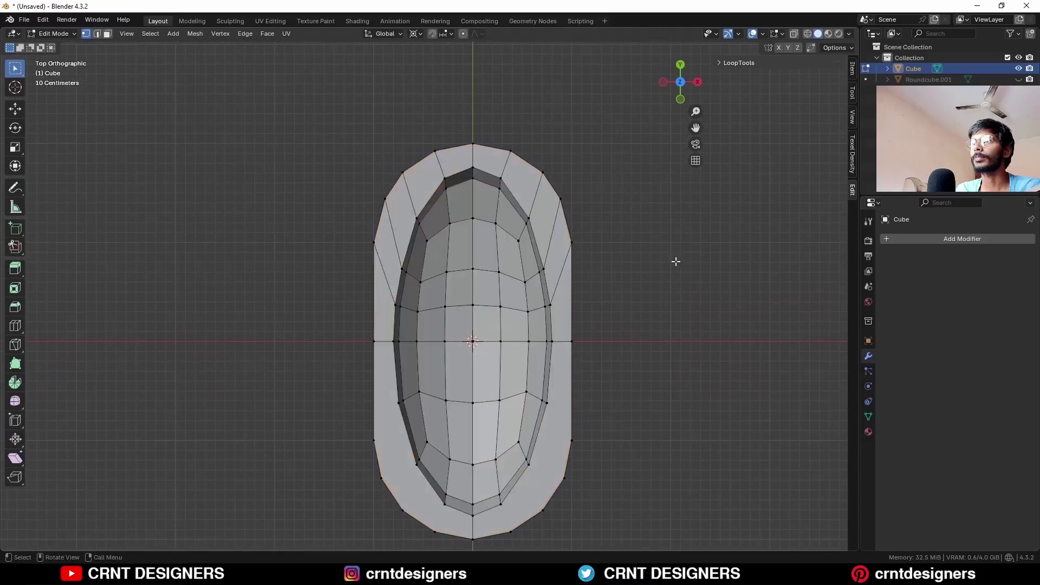
# - Symmetrize the whole mesh in the +Y to -Y direction and clear the selection
pyautogui.keyDown('shift'); pyautogui.moveTo(614, 319); pyautogui.dragTo(610, 291, button='middle'); pyautogui.keyUp('shift')
pyautogui.press('a')
pyautogui.click(196, 34)
pyautogui.click(244, 191)
pyautogui.click(138, 527)
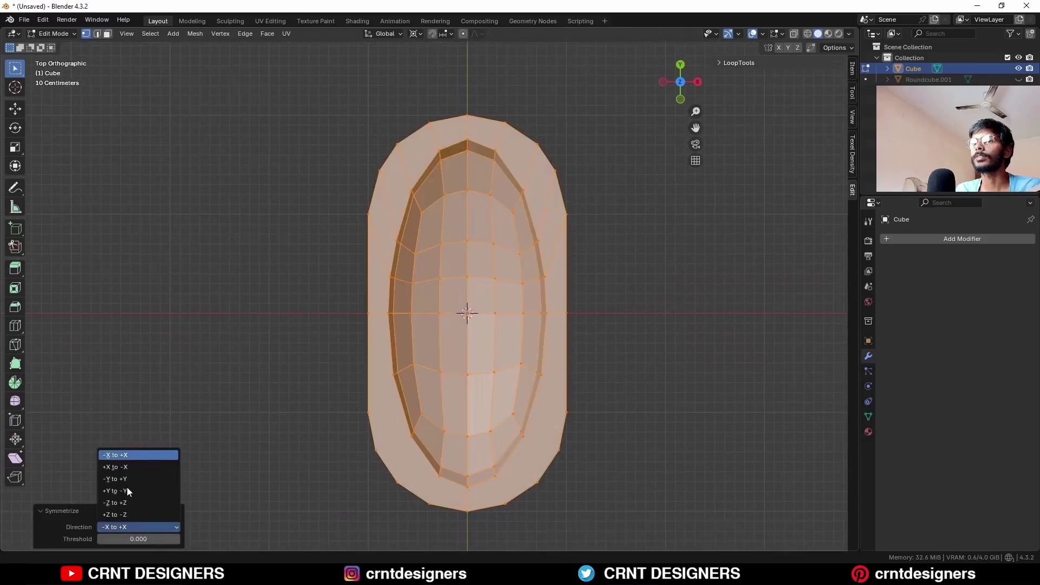
pyautogui.click(635, 325)
# - Delete the flat faces on the underside of the hollowed block
pyautogui.moveTo(643, 329); pyautogui.dragTo(488, 332, button='middle')
pyautogui.press('3')
pyautogui.click(468, 371)
pyautogui.press('x')
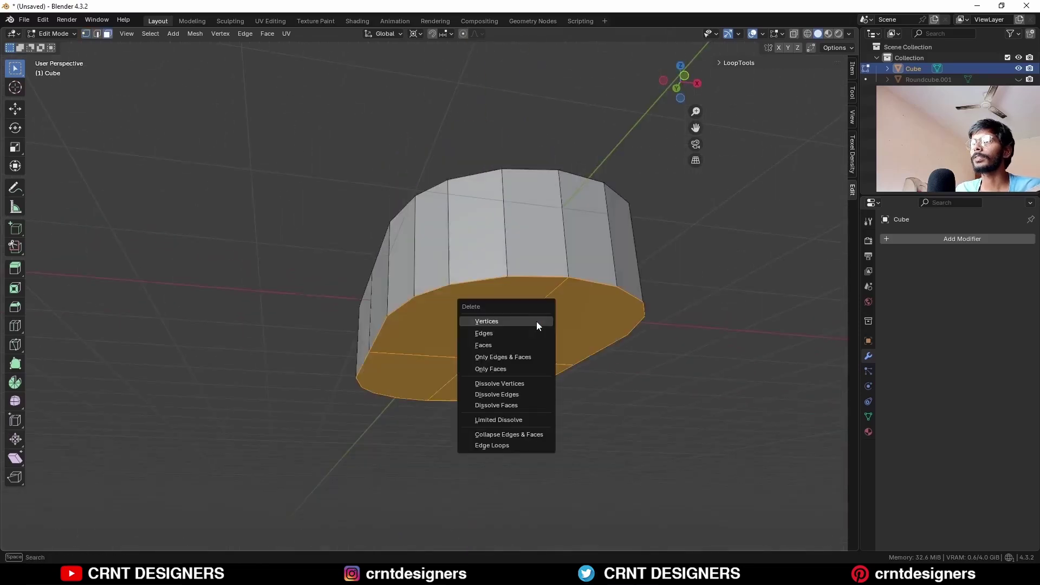
pyautogui.click(530, 346)
# - Select the block's lower outer edge loop and move it up 0.7 m along Z
pyautogui.moveTo(521, 324); pyautogui.dragTo(499, 379, button='middle')
pyautogui.press('2')
pyautogui.keyDown('alt'); pyautogui.click(499, 379); pyautogui.keyUp('alt')
pyautogui.click(680, 83)
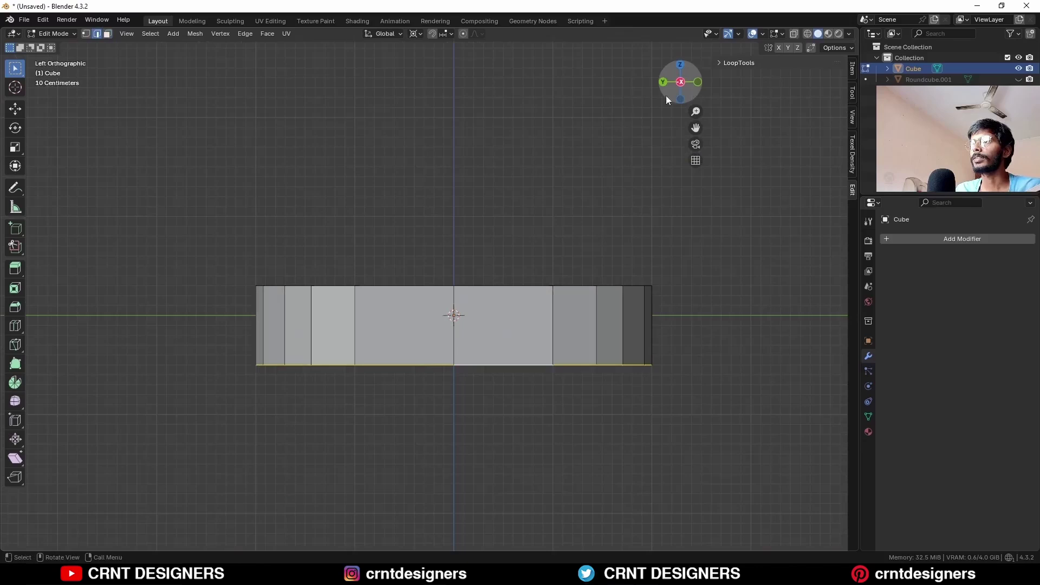
pyautogui.click(14, 108)
pyautogui.moveTo(465, 278); pyautogui.dragTo(466, 208)
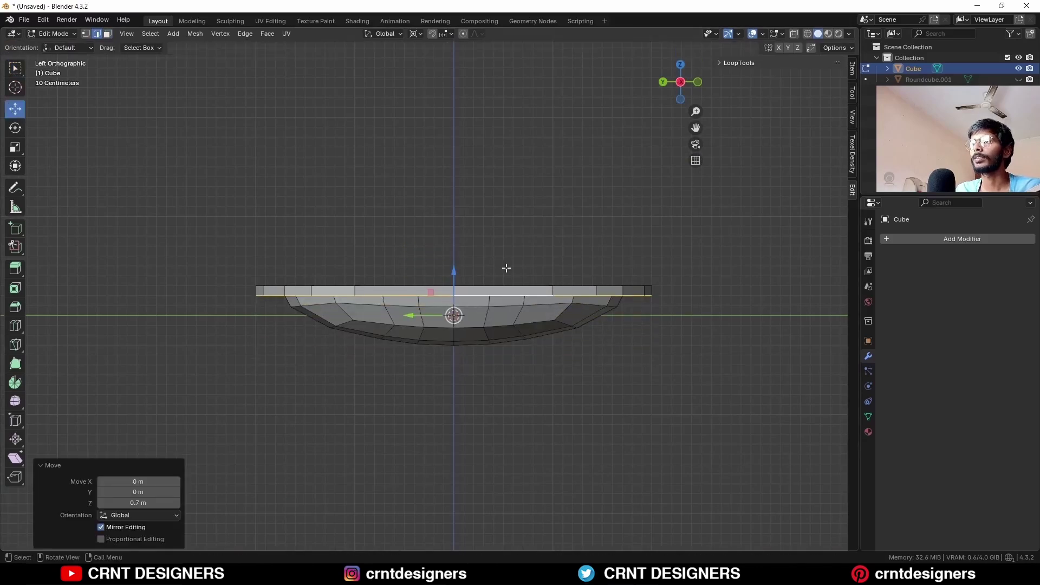
# - Delete the band of side faces around the block's outer edge and return to Object Mode with nothing selected
pyautogui.moveTo(509, 268); pyautogui.dragTo(614, 373, button='middle')
pyautogui.hotkey('alt', 'a')
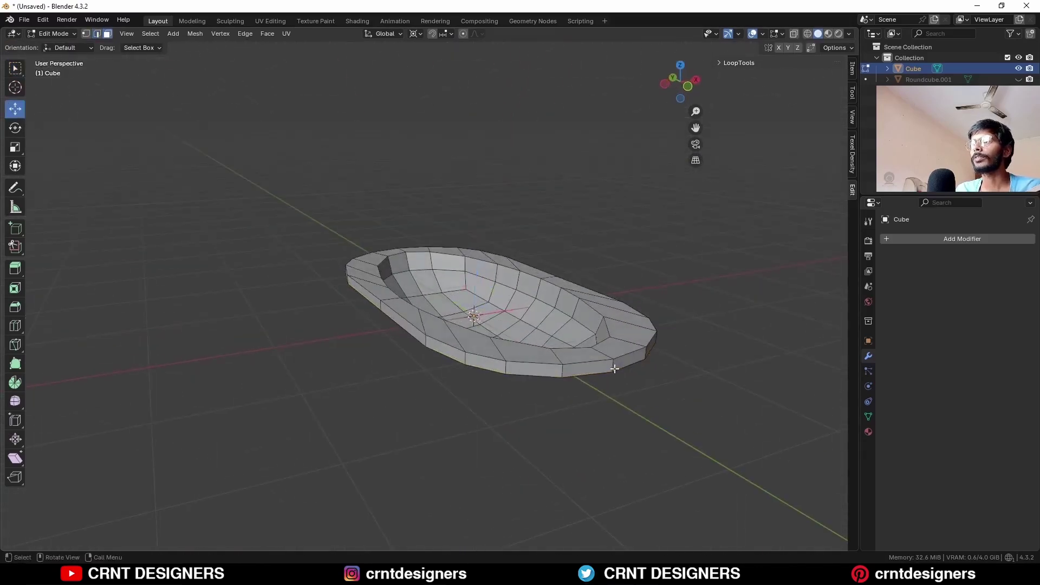
pyautogui.keyDown('alt'); pyautogui.click(612, 367); pyautogui.keyUp('alt')
pyautogui.rightClick(656, 355)
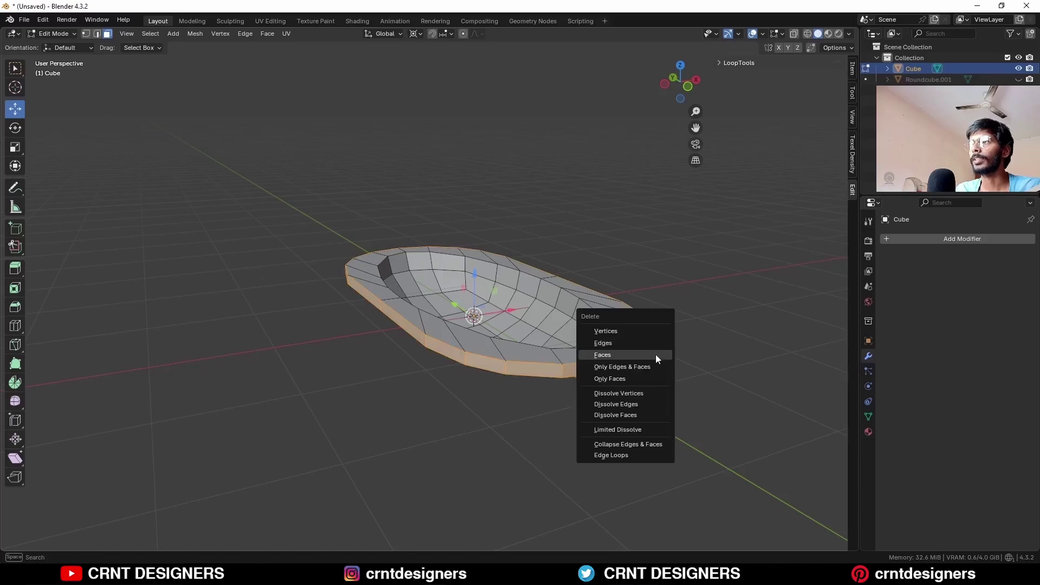
pyautogui.click(655, 354)
pyautogui.moveTo(666, 361); pyautogui.dragTo(674, 407, button='middle')
pyautogui.press('Tab')
pyautogui.hotkey('alt', 'a')
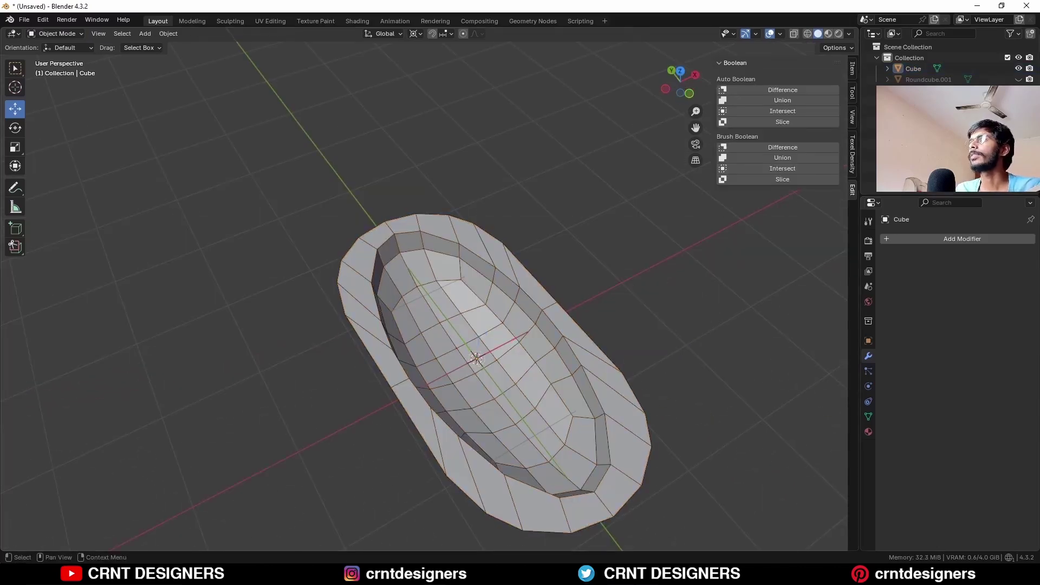
# - Unhide Roundcube.001, add a centred loop cut on the +Y side of its middle and apply Set Flow to it
pyautogui.click(1018, 79)
pyautogui.click(405, 311)
pyautogui.moveTo(406, 311); pyautogui.dragTo(446, 311, button='middle')
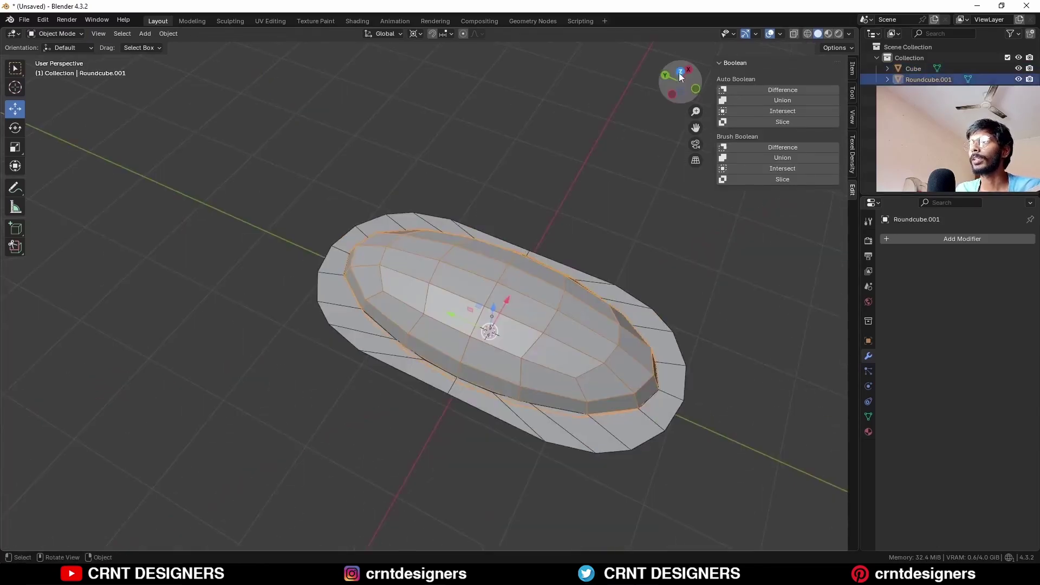
pyautogui.click(679, 75)
pyautogui.press('Tab')
pyautogui.scroll(3, 454, 351)
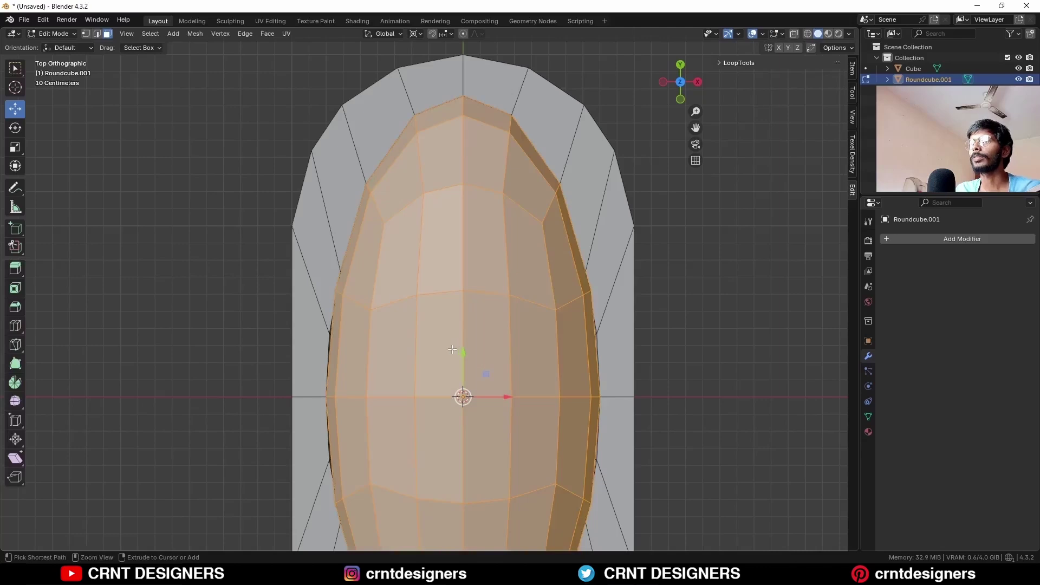
pyautogui.hotkey('ctrl', 'r')
pyautogui.click(453, 350)
pyautogui.rightClick(452, 349)
pyautogui.rightClick(705, 282)
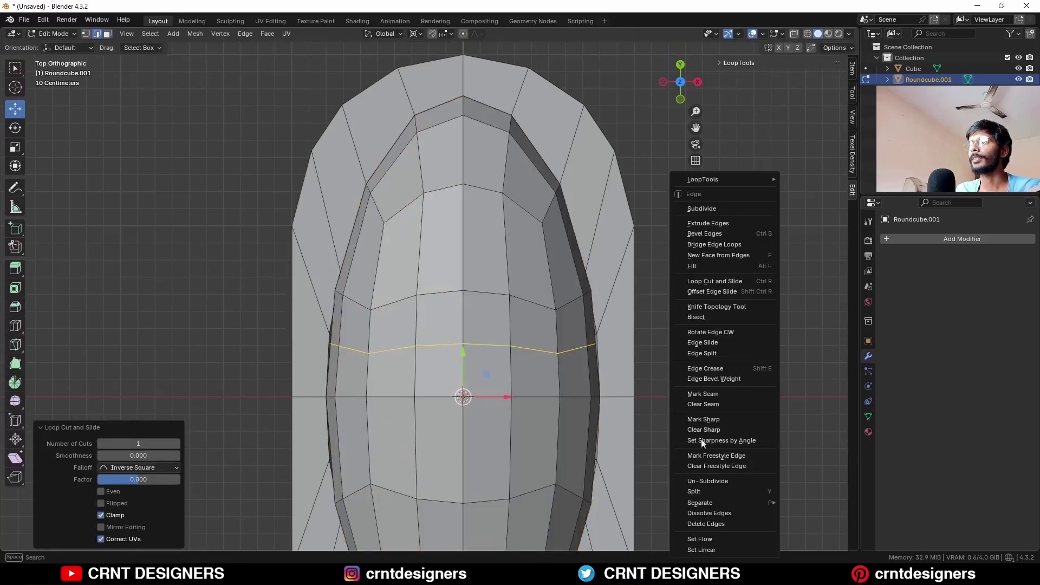
pyautogui.click(707, 538)
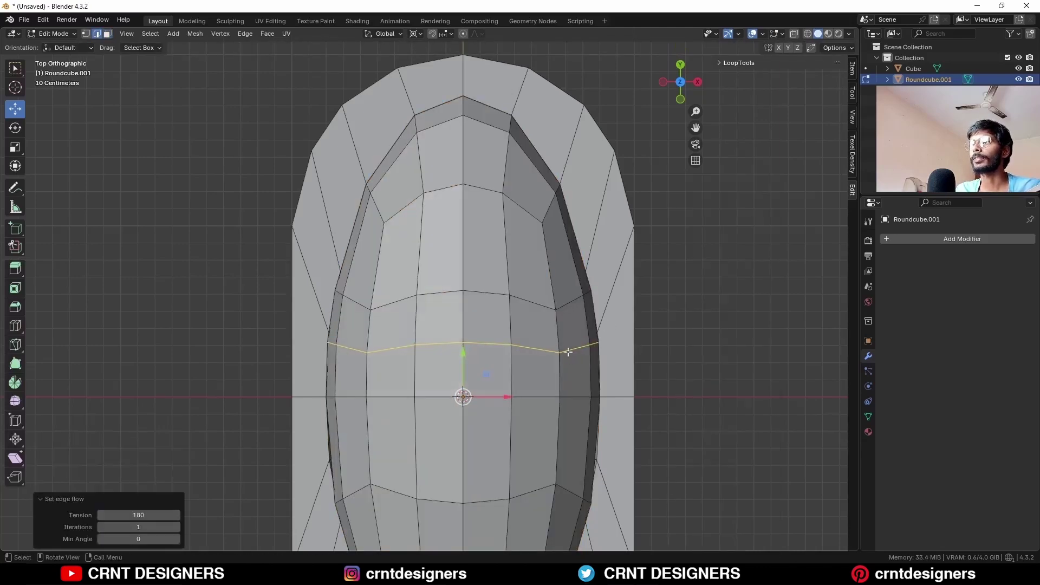
# - Slide the round cube's edge loop on the +Y side of the new cut toward the +Y end
pyautogui.keyDown('alt'); pyautogui.click(537, 301); pyautogui.keyUp('alt')
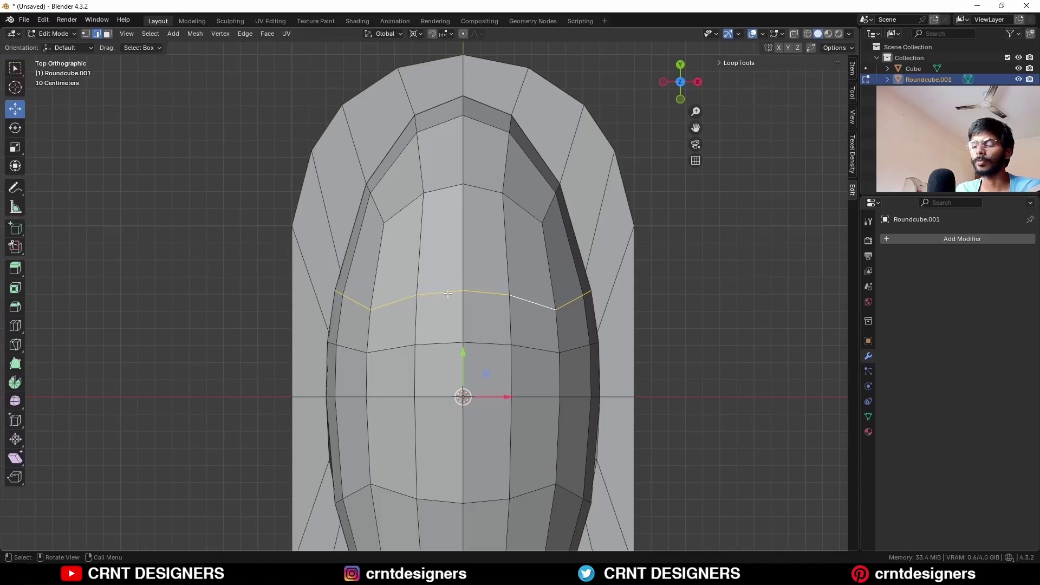
pyautogui.press('g')
pyautogui.press('g')
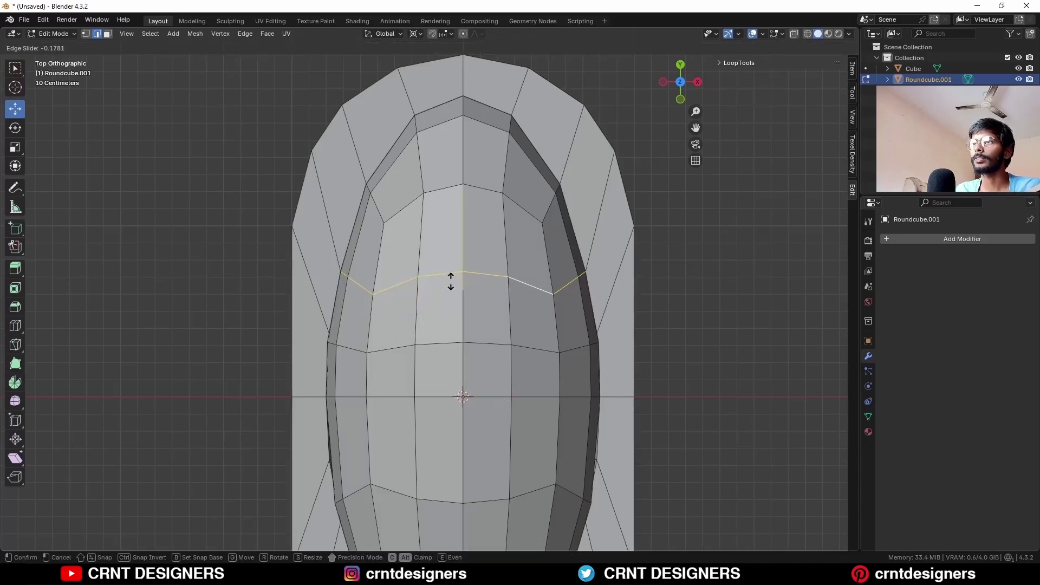
pyautogui.click(451, 281)
# - Slide the round cube's newly cut loop toward the +Y end, in line with the rim's matching edge, and leave Edit Mode
pyautogui.keyDown('alt'); pyautogui.click(443, 341); pyautogui.keyUp('alt')
pyautogui.press('g')
pyautogui.press('g')
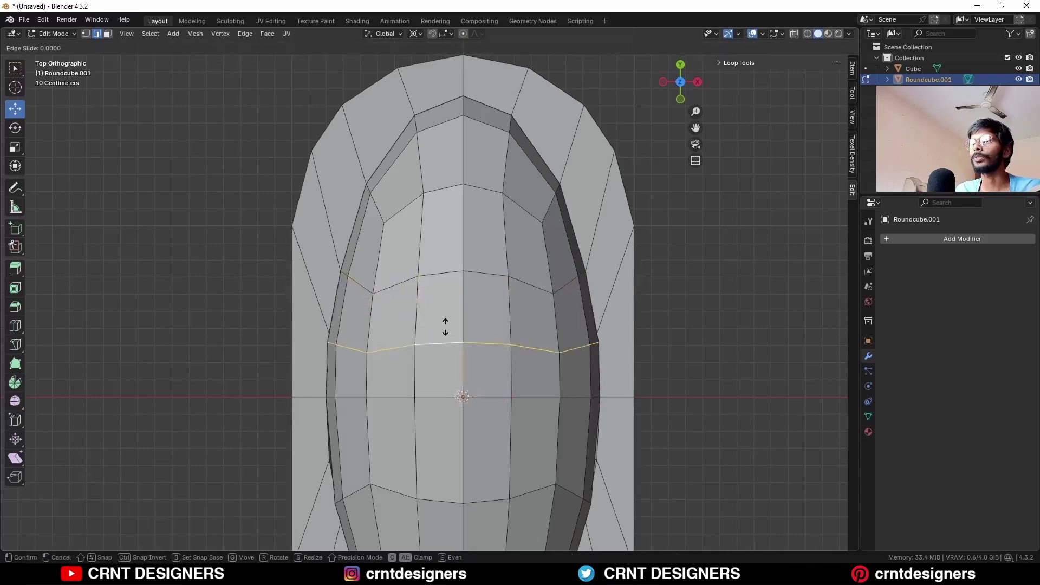
pyautogui.click(449, 315)
pyautogui.click(704, 304)
pyautogui.scroll(-2, 704, 304)
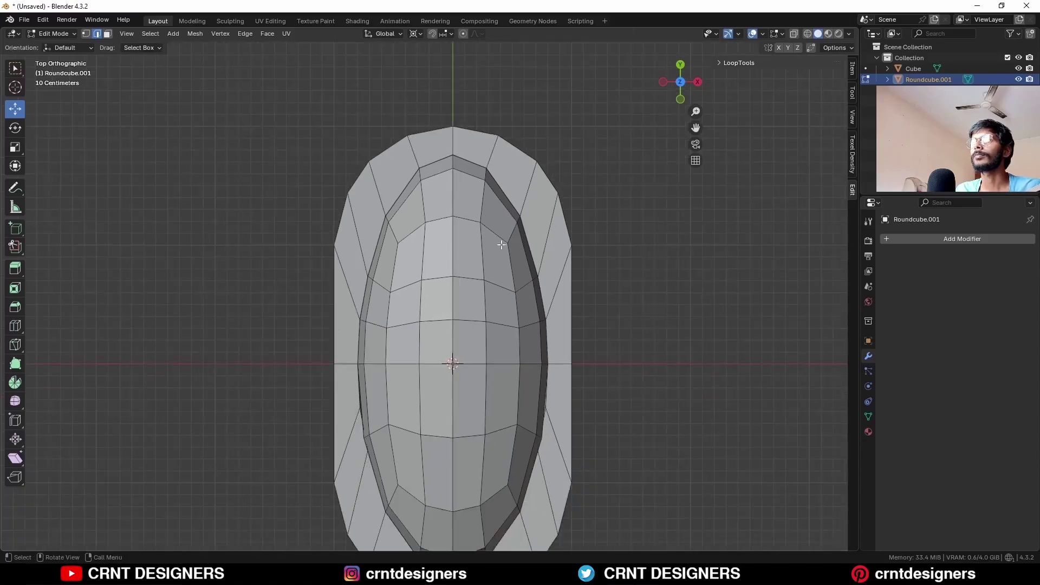
pyautogui.scroll(-1, 500, 288)
pyautogui.keyDown('shift'); pyautogui.moveTo(464, 298); pyautogui.dragTo(476, 304, button='middle'); pyautogui.keyUp('shift')
pyautogui.press('Tab')
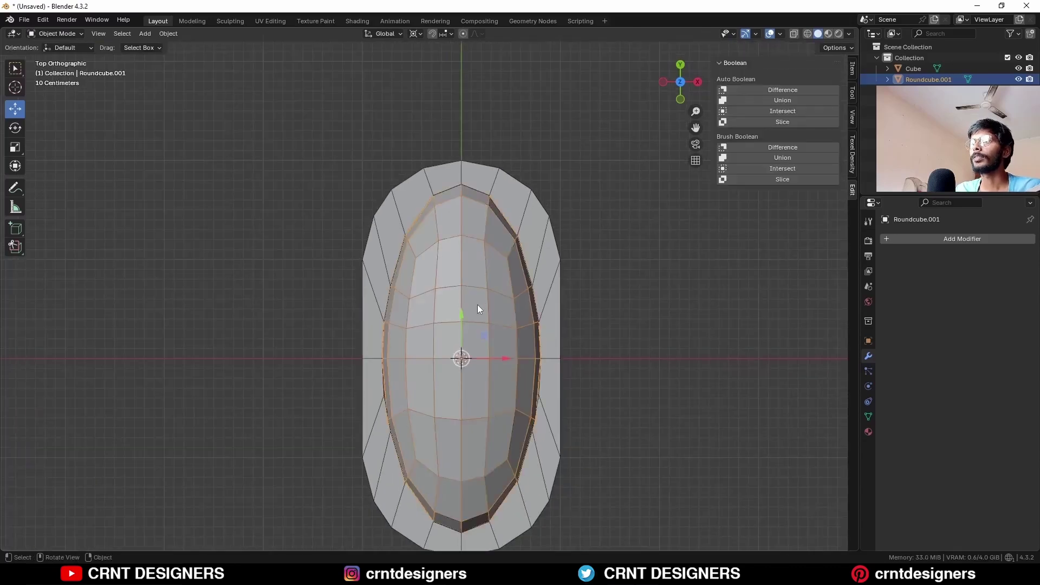
# - Select the faces on the round cube's +X half in X-ray view and delete them
pyautogui.press('Tab')
pyautogui.hotkey('alt', 'z')
pyautogui.press('3')
pyautogui.scroll(-2, 550, 158)
pyautogui.moveTo(550, 153); pyautogui.dragTo(452, 477)
pyautogui.press('x')
pyautogui.click(618, 294)
# - Delete the faces in the lower part of the remaining round cube half, below the rim, and return to Object Mode
pyautogui.moveTo(583, 309); pyautogui.dragTo(747, 326, button='middle')
pyautogui.moveTo(746, 327); pyautogui.dragTo(280, 422)
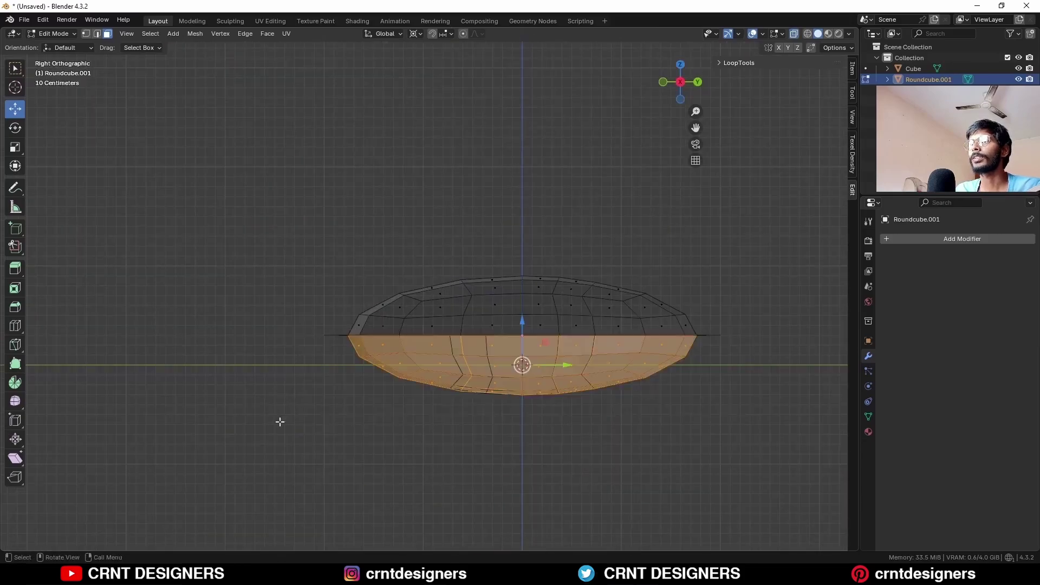
pyautogui.press('x')
pyautogui.click(599, 327)
pyautogui.moveTo(598, 327); pyautogui.dragTo(524, 297, button='middle')
pyautogui.press('Tab')
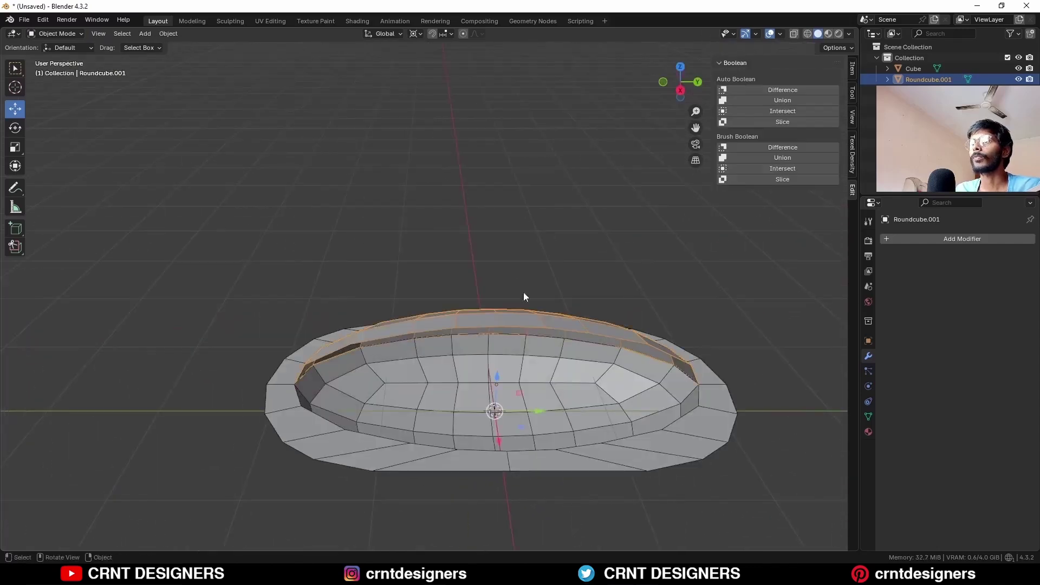
# - Join the trimmed round cube half and the oval dish into one object
pyautogui.click(581, 369)
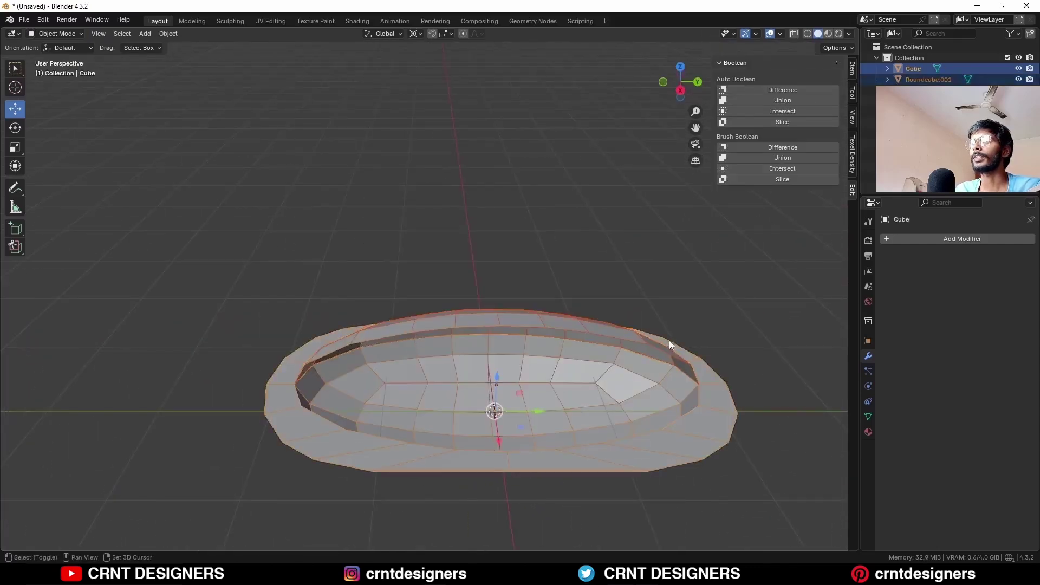
pyautogui.moveTo(668, 341); pyautogui.dragTo(583, 313, button='middle')
pyautogui.rightClick(582, 312)
pyautogui.click(562, 257)
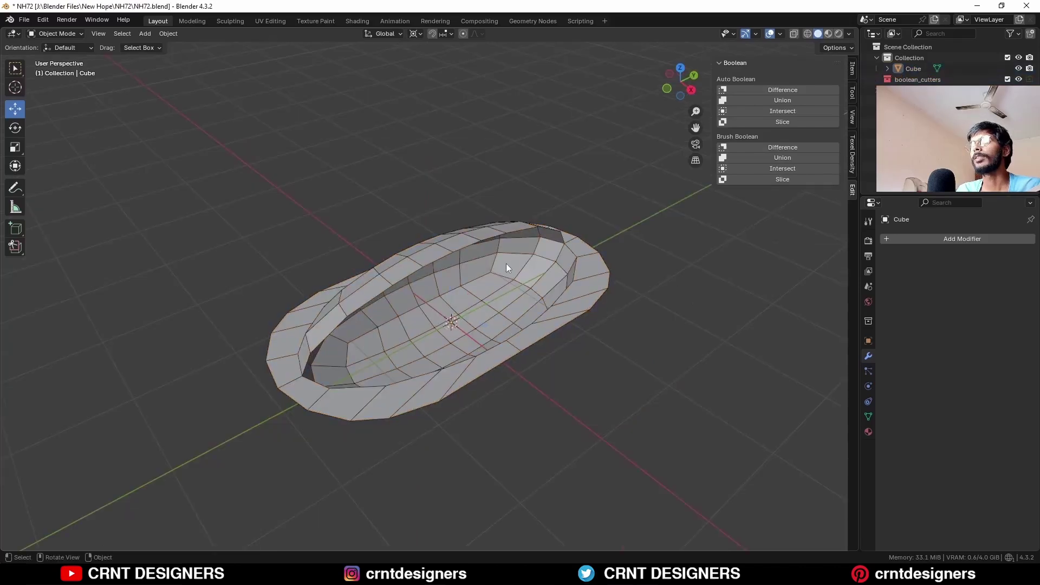
# - Add a Subdivision modifier with 2 viewport levels to the joined dish
pyautogui.click(505, 264)
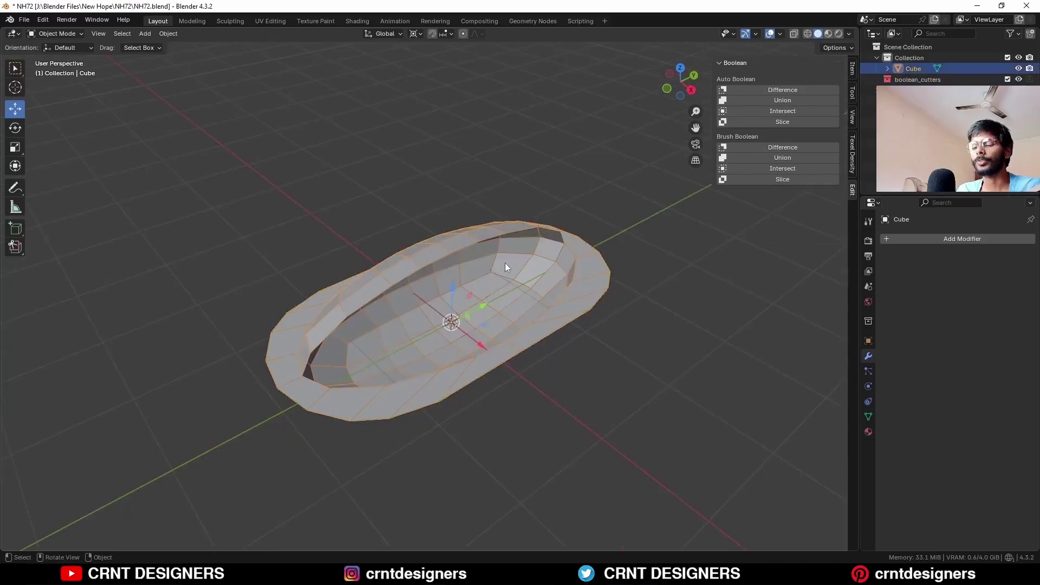
pyautogui.hotkey('ctrl', '2')
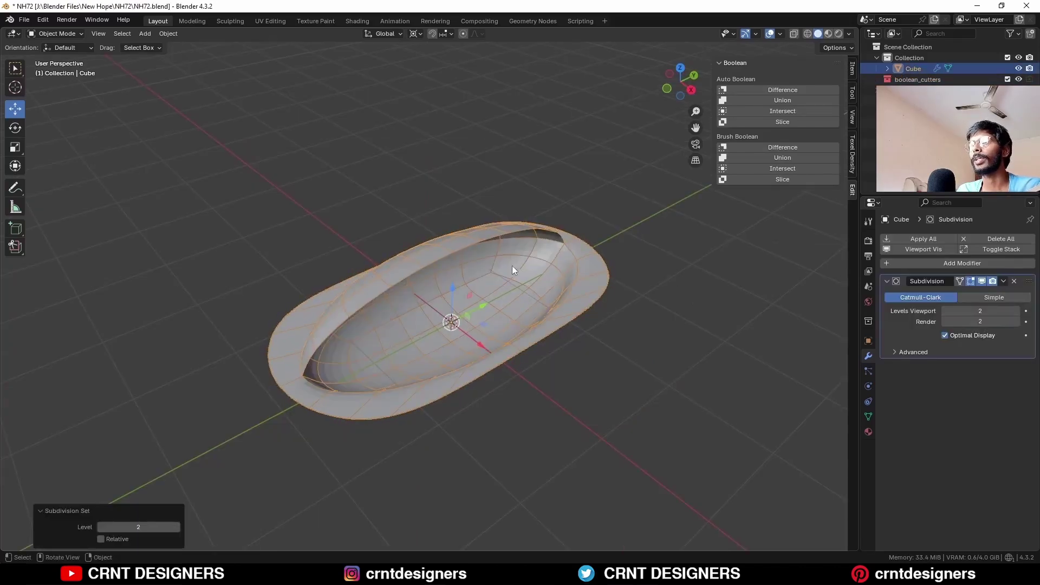
pyautogui.moveTo(512, 266); pyautogui.dragTo(564, 245, button='middle')
pyautogui.hotkey('ctrl', 'a')
pyautogui.click(563, 245)
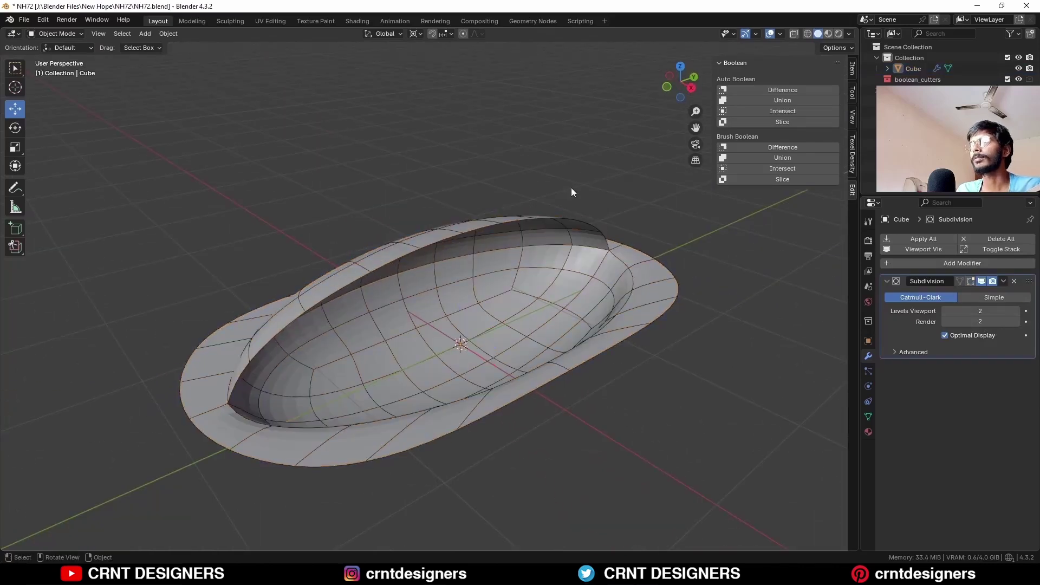
# - Extrude all faces of the dish along their normals with an offset of -0.0488 m to thicken the shell
pyautogui.press('Tab')
pyautogui.press('a')
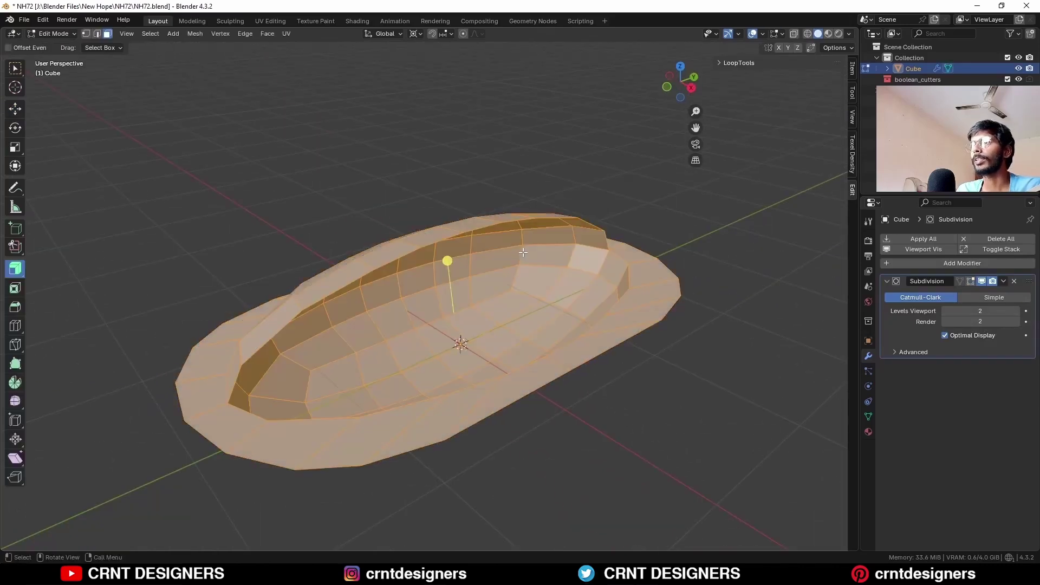
pyautogui.keyDown('alt'); pyautogui.click(444, 264); pyautogui.keyUp('alt')
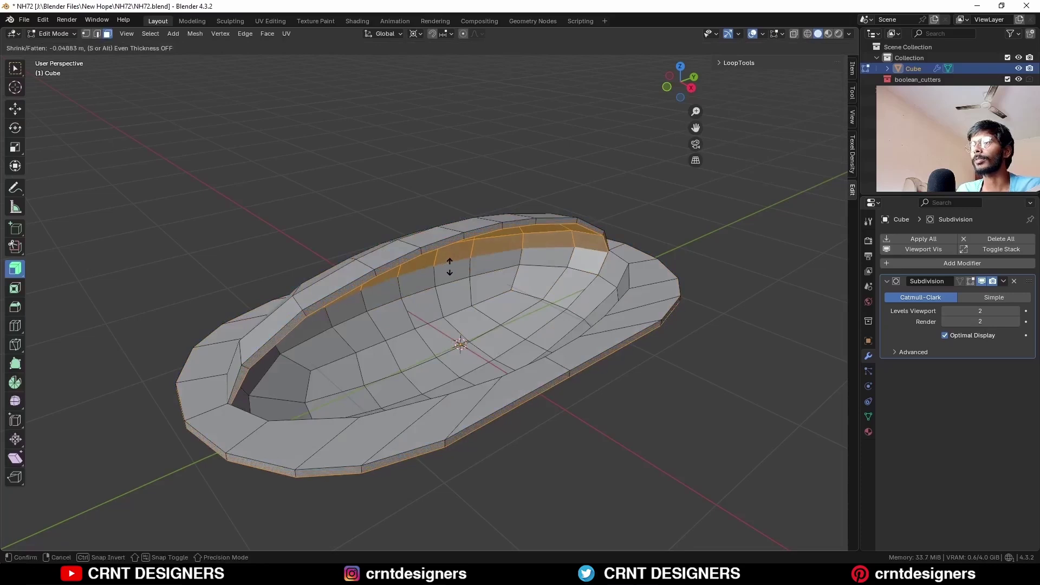
pyautogui.moveTo(449, 267); pyautogui.dragTo(492, 263)
pyautogui.moveTo(491, 262); pyautogui.dragTo(468, 256, button='middle')
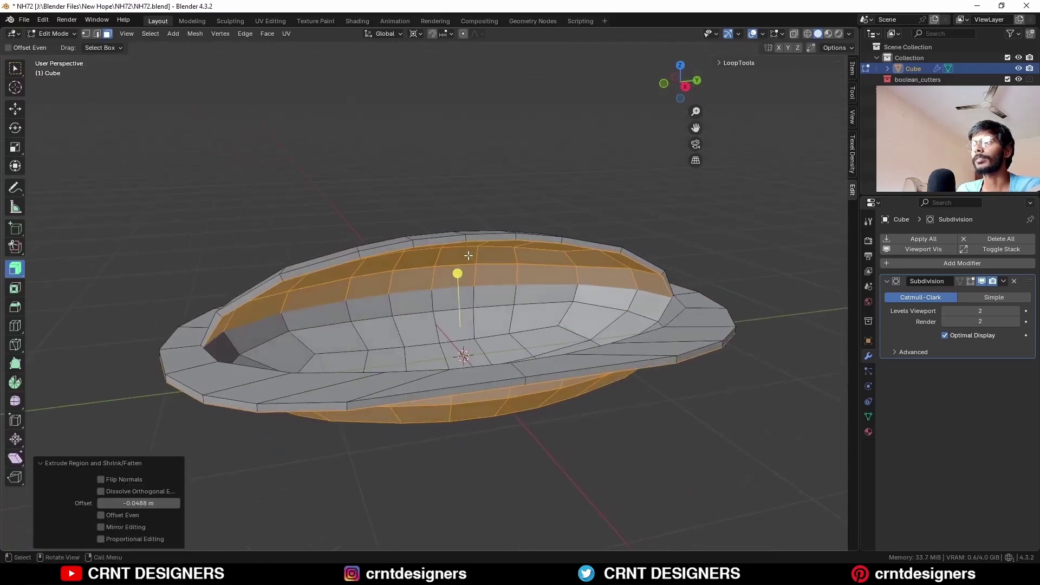
# - Try to cut and slide an edge loop around the inner wall where the dome meets the dish
pyautogui.click(199, 224)
pyautogui.press('2')
pyautogui.scroll(3, 171, 371)
pyautogui.keyDown('shift'); pyautogui.moveTo(172, 372); pyautogui.dragTo(288, 365, button='middle'); pyautogui.keyUp('shift')
pyautogui.hotkey('ctrl', 'r')
pyautogui.click(253, 367)
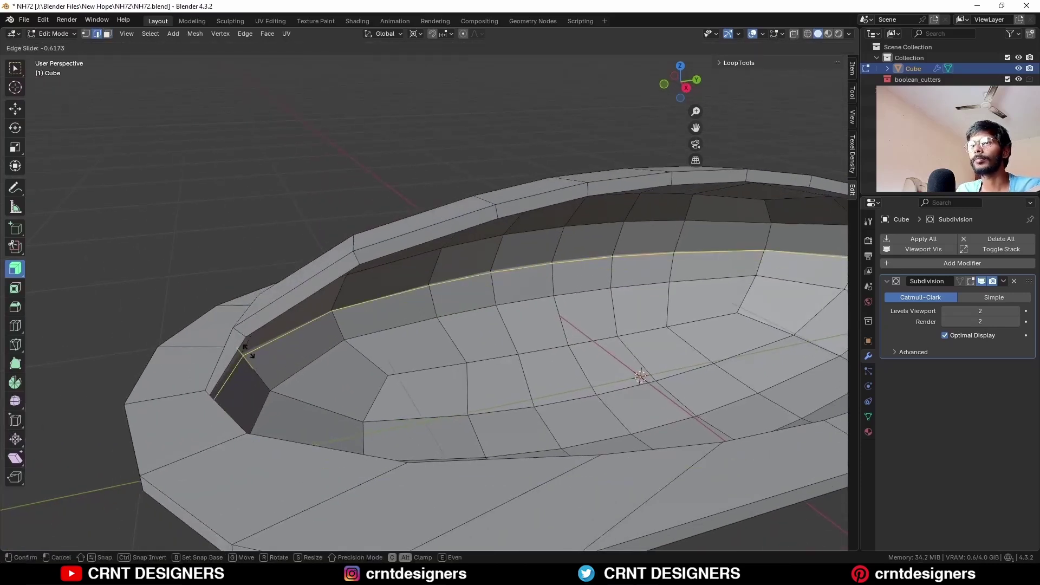
pyautogui.click(246, 349)
# - Select all faces of the bowl below the rim in X-ray side view and hide them, then turn X-ray off
pyautogui.press('KP_3')
pyautogui.press('3')
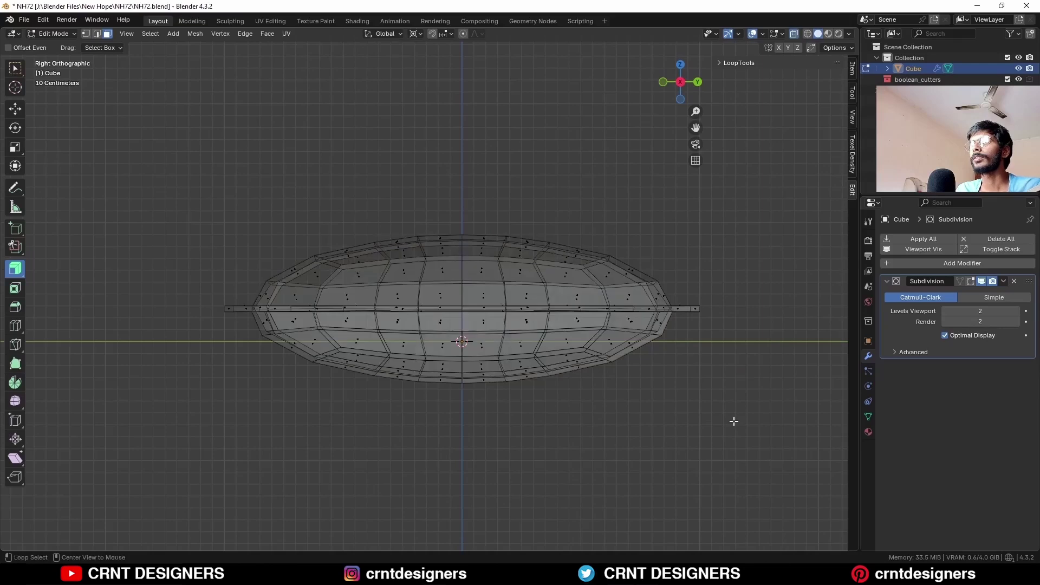
pyautogui.moveTo(734, 436); pyautogui.dragTo(245, 321)
pyautogui.press('h')
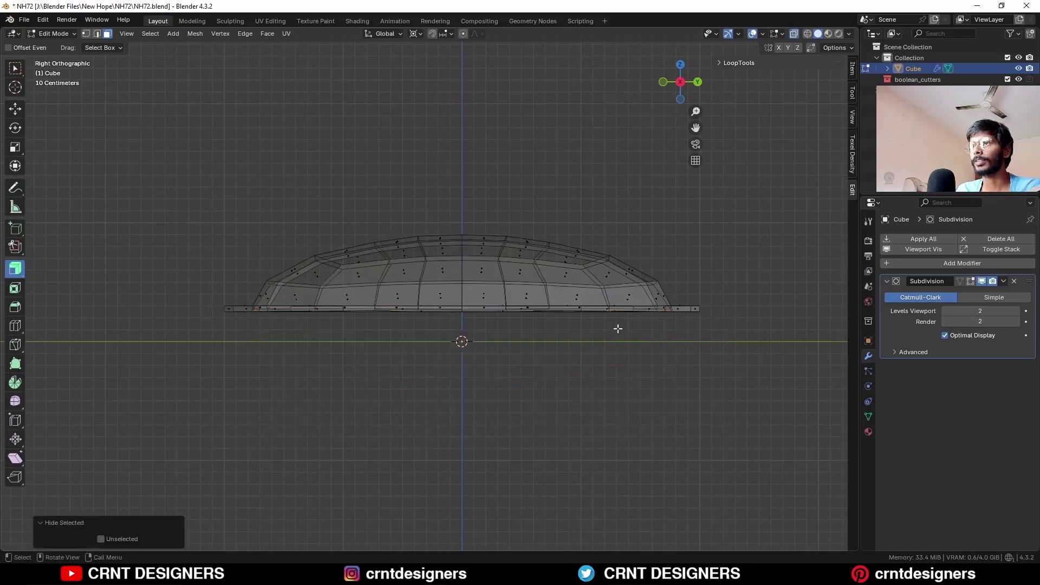
pyautogui.hotkey('alt', 'z')
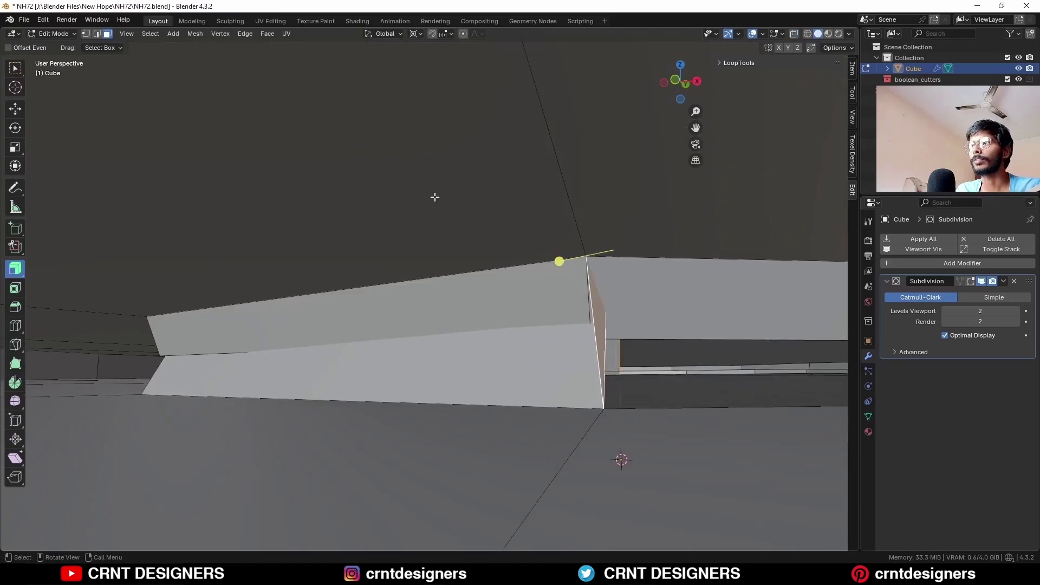
# - Delete the internal face loops where the dome meets the rim, and reveal the hidden lower faces
pyautogui.moveTo(435, 197); pyautogui.dragTo(365, 229, button='middle')
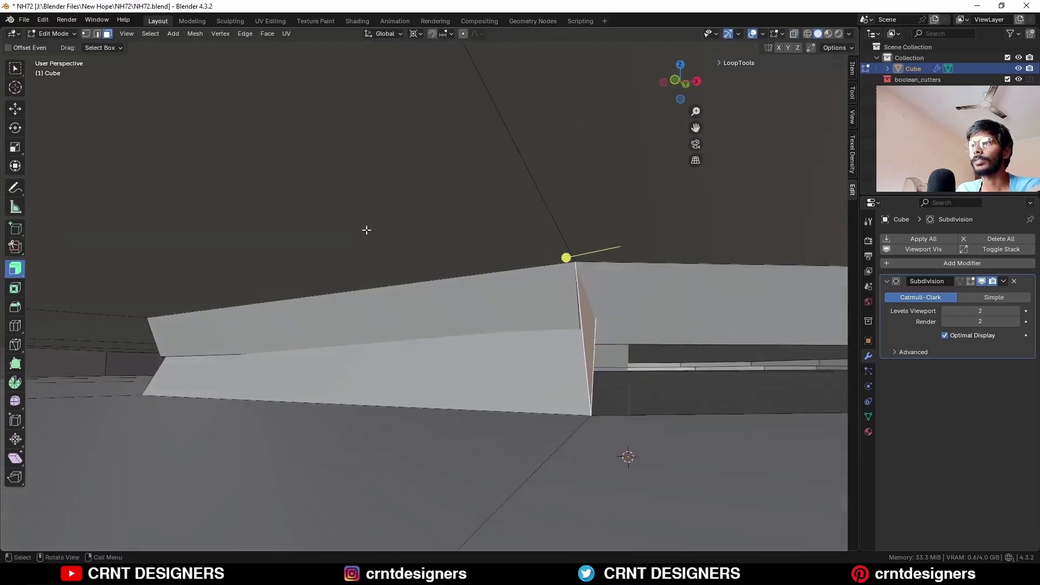
pyautogui.moveTo(187, 372); pyautogui.dragTo(516, 320, button='middle')
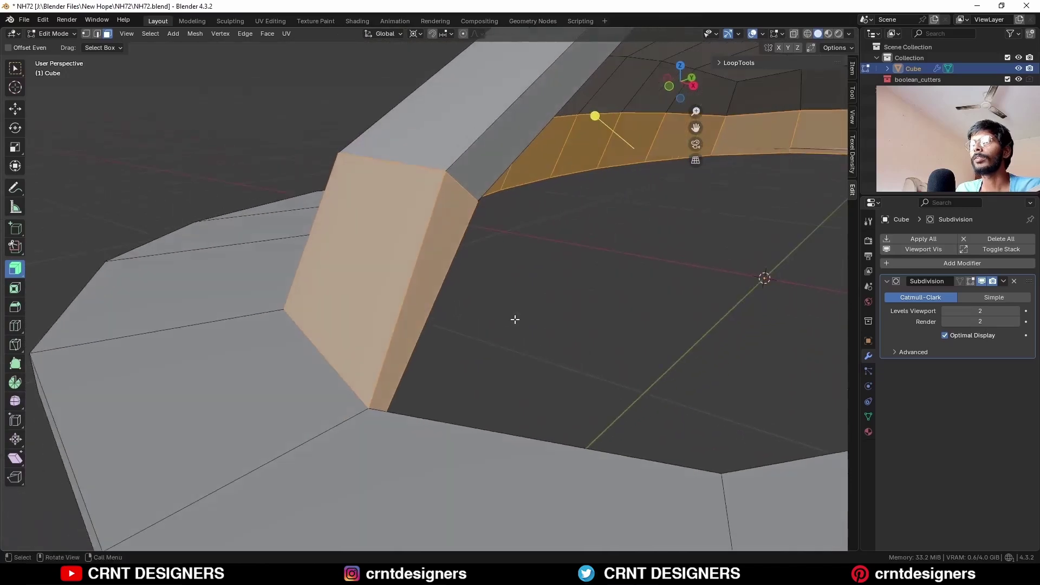
pyautogui.click(518, 320)
pyautogui.scroll(-4, 586, 327)
pyautogui.moveTo(586, 327); pyautogui.dragTo(528, 320, button='middle')
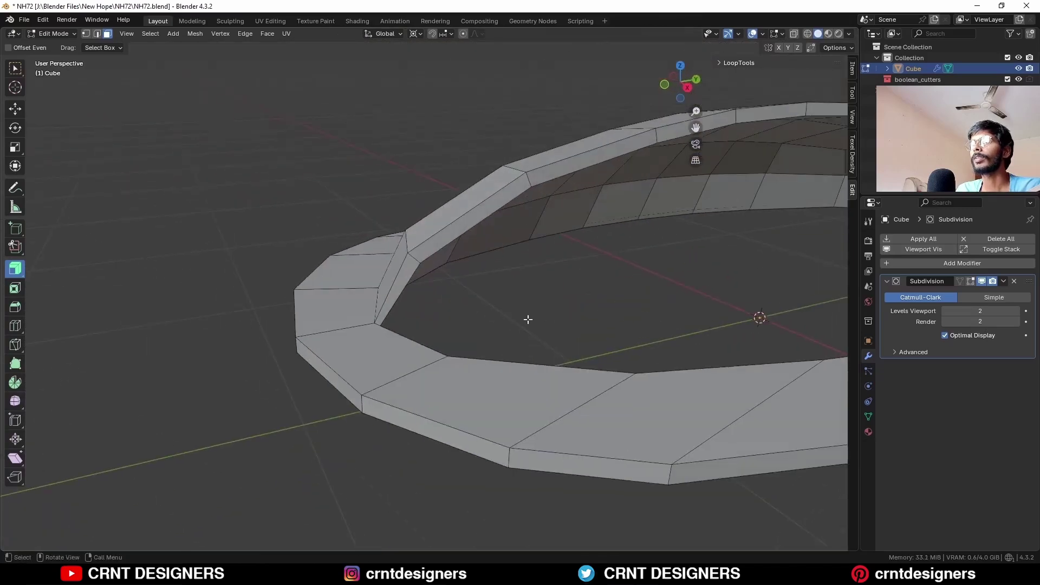
pyautogui.keyDown('alt'); pyautogui.click(395, 288); pyautogui.keyUp('alt')
pyautogui.press('x')
pyautogui.click(415, 291)
pyautogui.moveTo(421, 293); pyautogui.dragTo(592, 302, button='middle')
pyautogui.press('a')
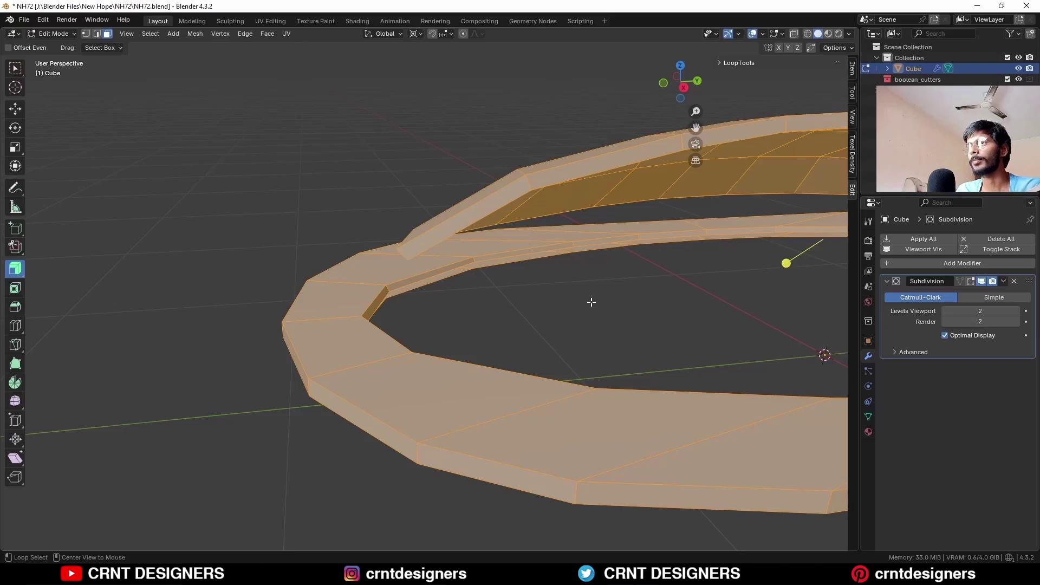
pyautogui.hotkey('alt', 'h')
# - Delete the internal face loop around the rim's inner wall
pyautogui.moveTo(423, 306); pyautogui.dragTo(309, 287, button='middle')
pyautogui.keyDown('alt'); pyautogui.click(321, 304); pyautogui.keyUp('alt')
pyautogui.press('x')
pyautogui.click(368, 301)
# - Select the open edges between the rim and the dome's lower end at the -Y end and fill the first faces
pyautogui.press('2')
pyautogui.click(309, 288)
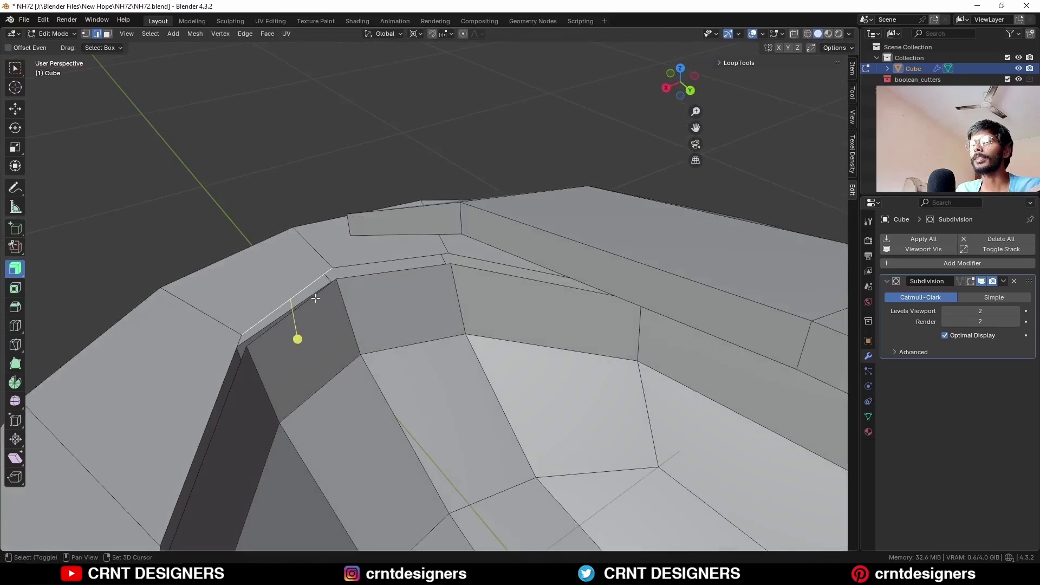
pyautogui.click(335, 273)
pyautogui.moveTo(345, 273); pyautogui.dragTo(450, 265, button='middle')
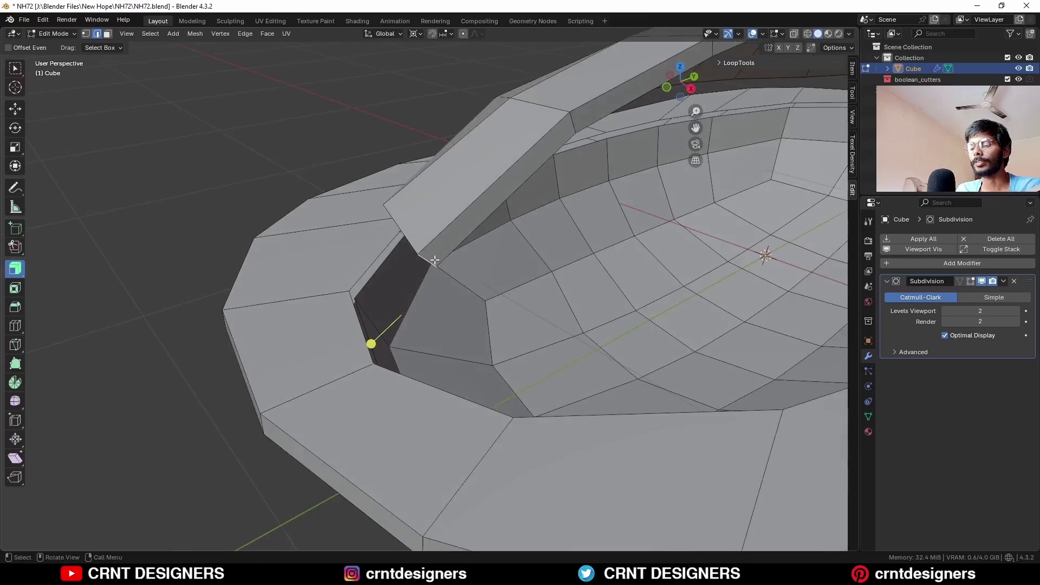
pyautogui.keyDown('shift'); pyautogui.click(435, 260); pyautogui.keyUp('shift')
pyautogui.moveTo(399, 238); pyautogui.dragTo(526, 345, button='middle')
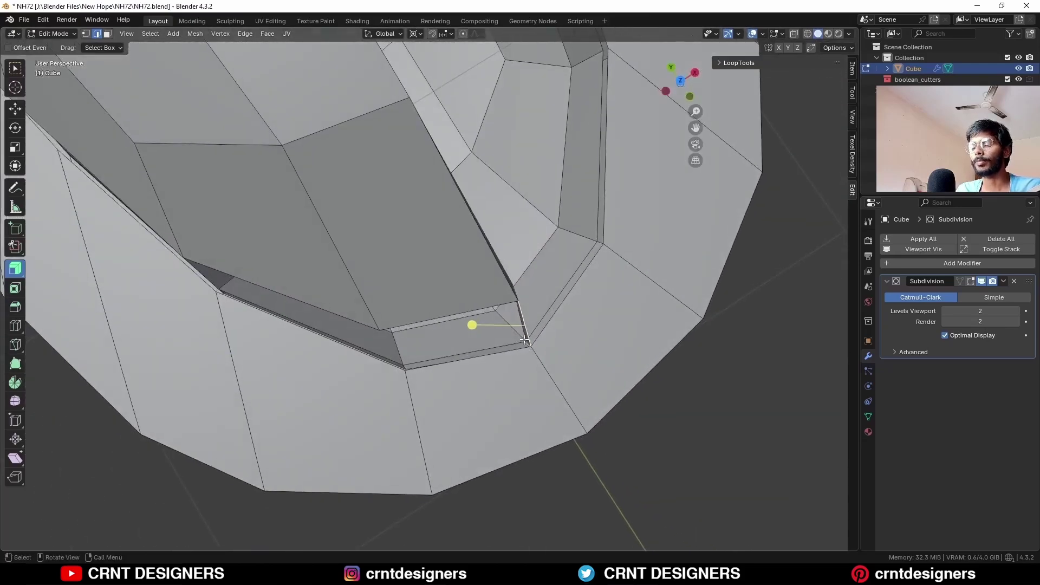
pyautogui.press('f')
pyautogui.press('f')
# - Fill the gap between the dome's inner wall and the dish with faces, starting from the -Y end
pyautogui.scroll(-2, 460, 318)
pyautogui.moveTo(460, 319); pyautogui.dragTo(228, 325, button='middle')
pyautogui.scroll(-4, 524, 313)
pyautogui.scroll(4, 418, 262)
pyautogui.scroll(3, 397, 249)
pyautogui.moveTo(417, 263)
pyautogui.mouseDown(button='middle')
pyautogui.moveTo(365, 235)
pyautogui.moveTo(309, 240)
pyautogui.moveTo(379, 247)
pyautogui.moveTo(426, 275)
pyautogui.moveTo(413, 278)
pyautogui.mouseUp(button='middle')
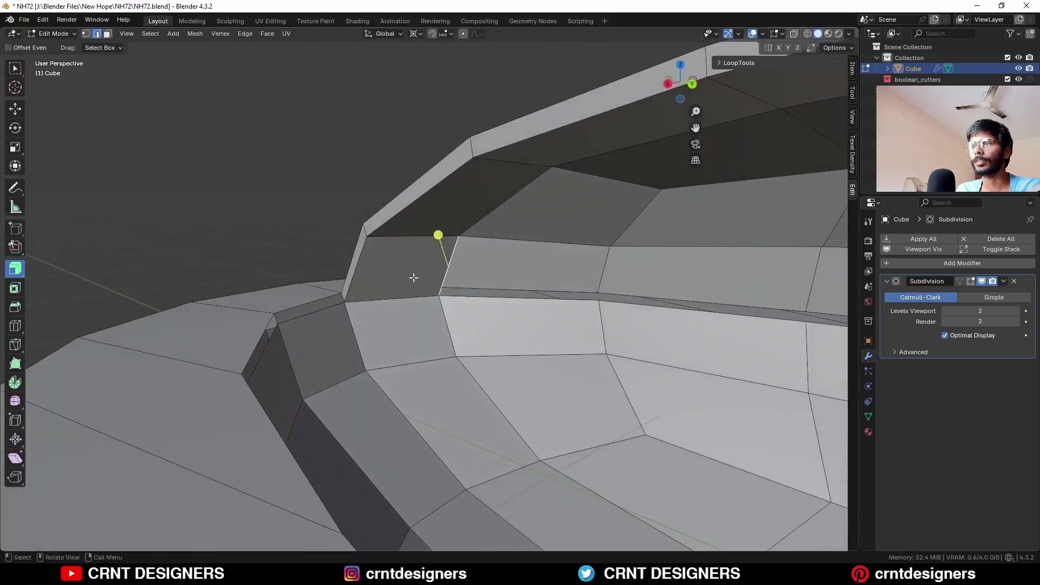
pyautogui.press('f')
# - Fill the remaining gap between the rim's inner edge and the dish with faces, from the -Y end to the rim's middle
pyautogui.scroll(-6, 497, 275)
pyautogui.moveTo(558, 297); pyautogui.dragTo(583, 291, button='middle')
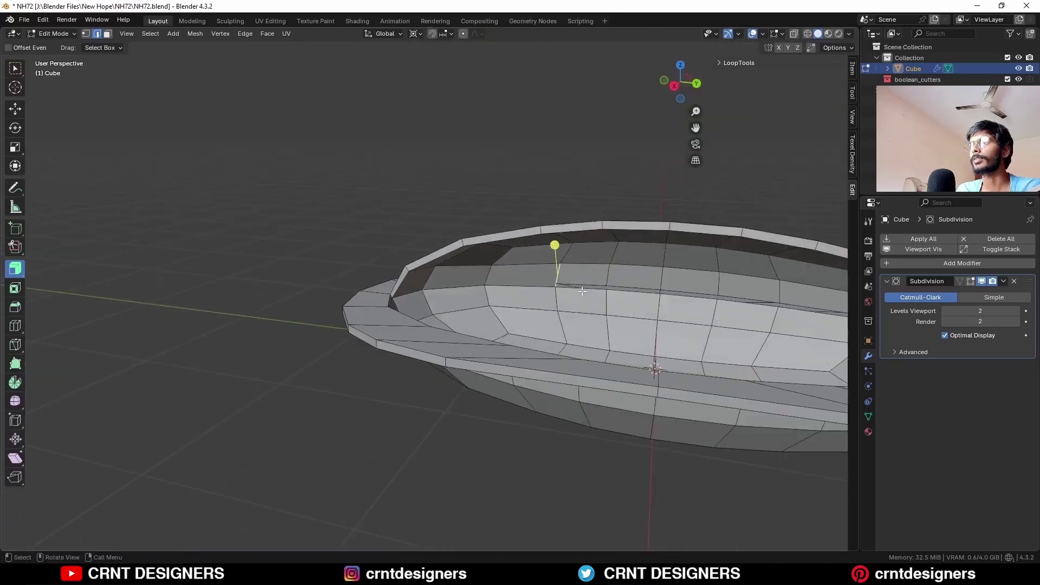
pyautogui.moveTo(515, 246); pyautogui.dragTo(453, 265, button='middle')
pyautogui.scroll(5, 412, 271)
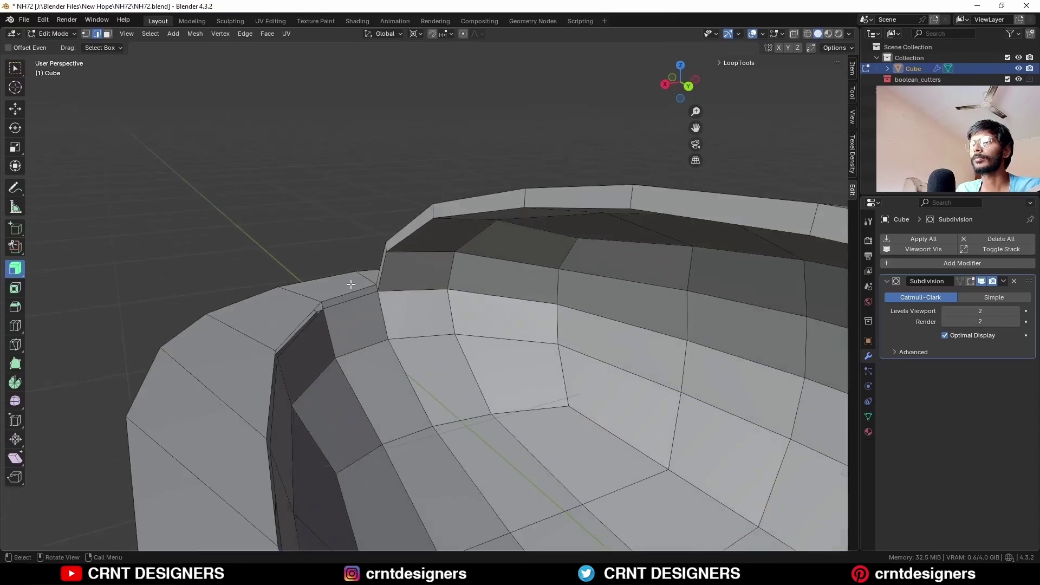
pyautogui.moveTo(350, 284); pyautogui.dragTo(393, 301, button='middle')
pyautogui.scroll(-2, 446, 301)
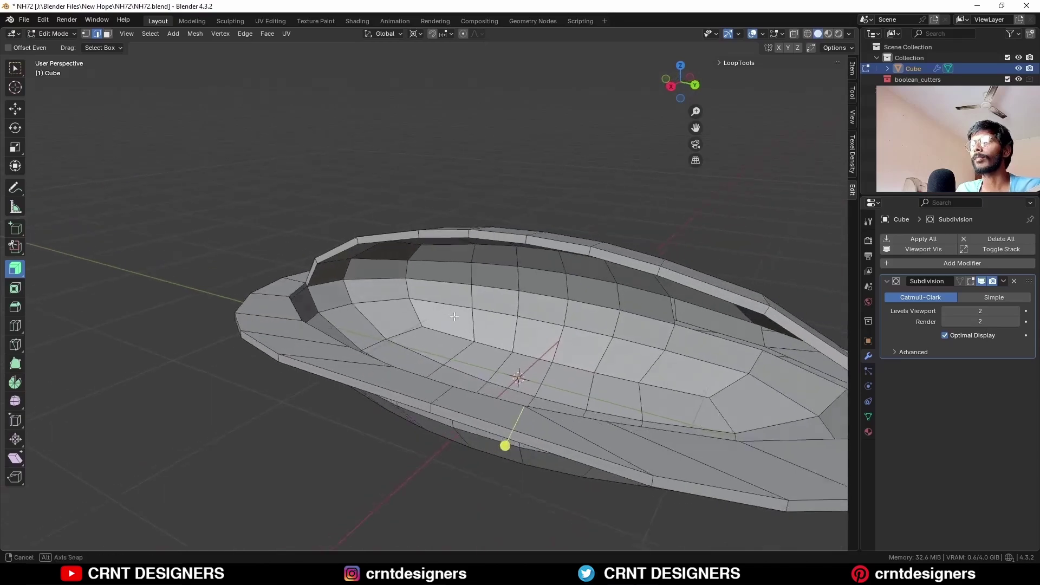
pyautogui.scroll(-2, 434, 298)
pyautogui.moveTo(461, 293); pyautogui.dragTo(533, 375, button='middle')
# - Symmetrize the whole mesh along Y so the filled -Y end is copied to the +Y end, and return to Object Mode
pyautogui.press('Tab')
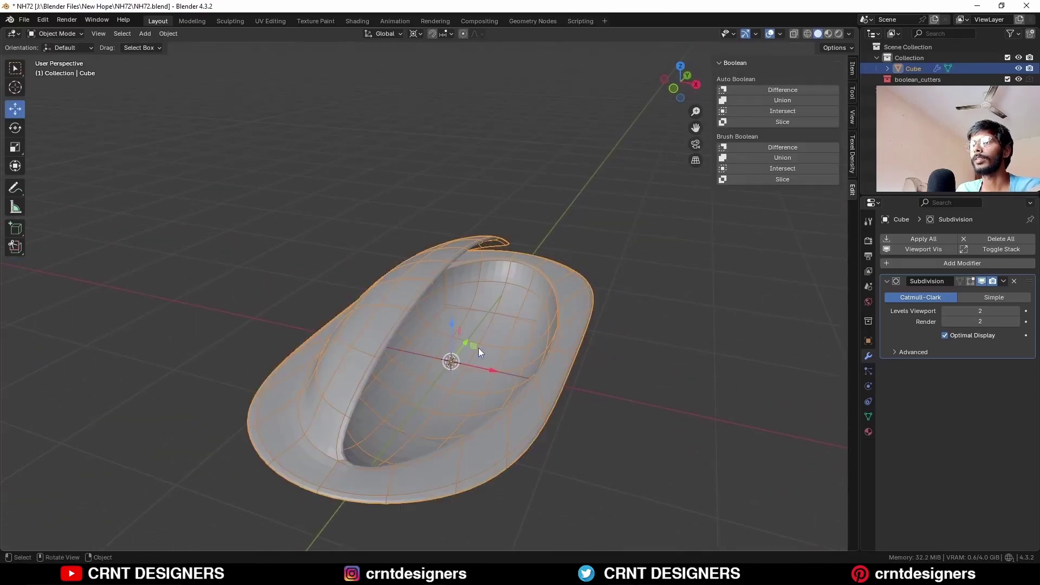
pyautogui.moveTo(479, 348); pyautogui.dragTo(600, 325, button='middle')
pyautogui.scroll(4, 252, 336)
pyautogui.scroll(-4, 252, 336)
pyautogui.press('Tab')
pyautogui.press('a')
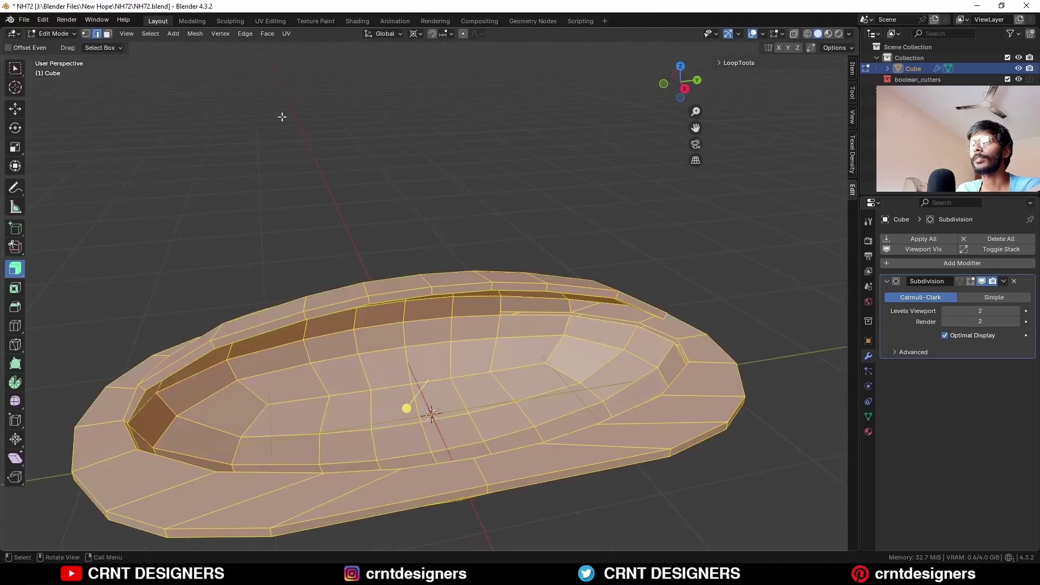
pyautogui.click(202, 34)
pyautogui.click(217, 191)
pyautogui.click(293, 148)
pyautogui.press('Tab')
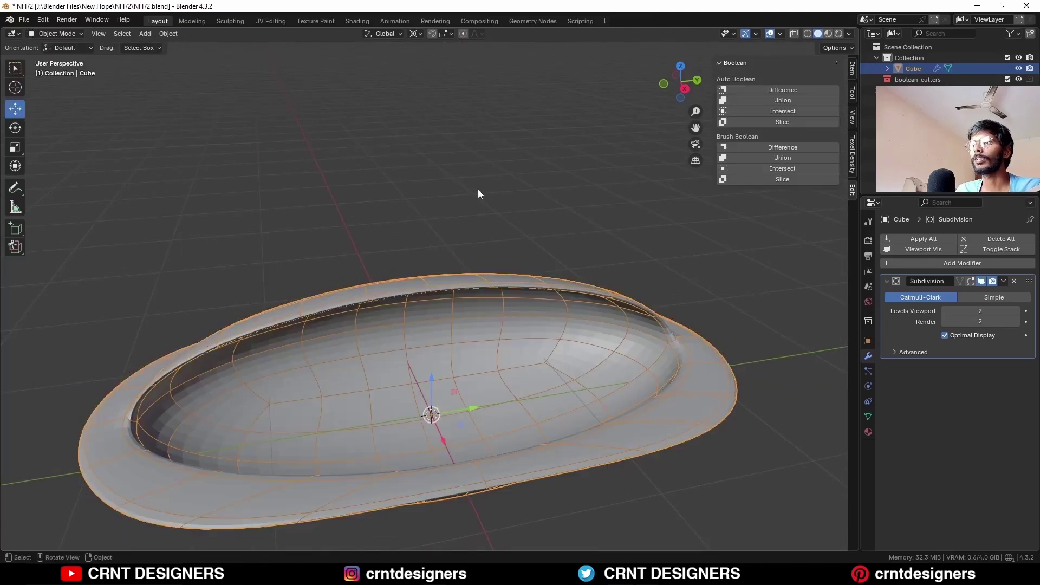
# - Deselect the dish and enable the Face Orientation overlay to check its normals
pyautogui.click(478, 190)
pyautogui.moveTo(478, 190); pyautogui.dragTo(527, 222, button='middle')
pyautogui.scroll(-3, 526, 222)
pyautogui.click(780, 34)
pyautogui.click(714, 230)
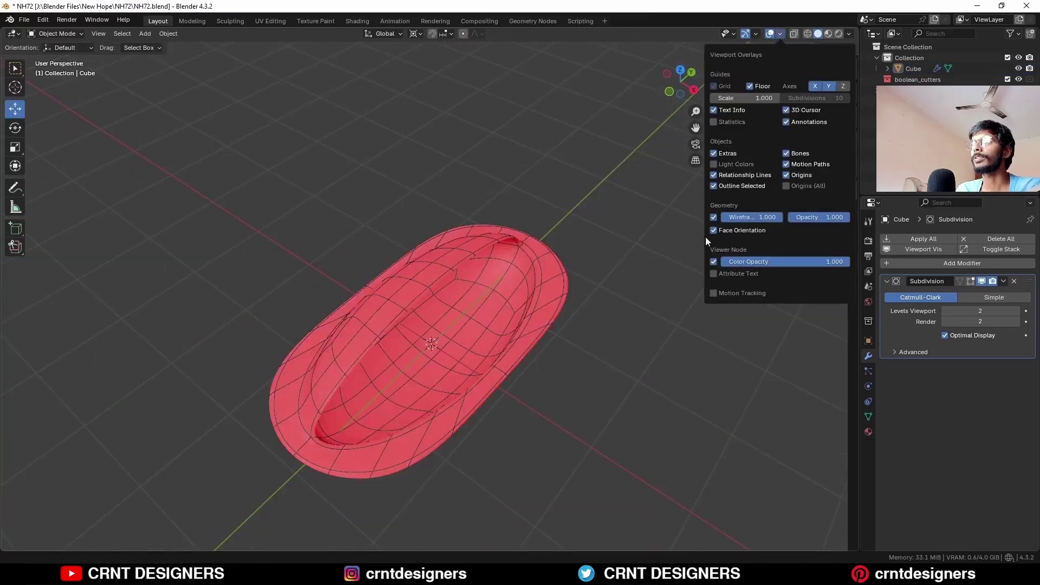
# - Recalculate the normals of the whole mesh to the outside
pyautogui.moveTo(457, 254)
pyautogui.mouseDown(button='middle')
pyautogui.moveTo(457, 162)
pyautogui.moveTo(447, 258)
pyautogui.mouseUp(button='middle')
pyautogui.press('Tab')
pyautogui.press('a')
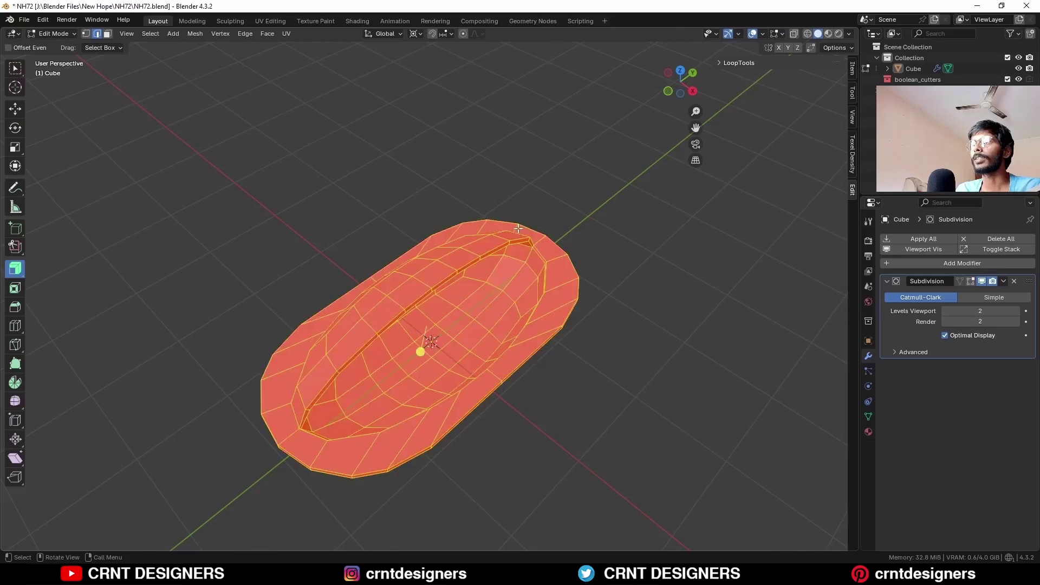
pyautogui.hotkey('alt', 'n')
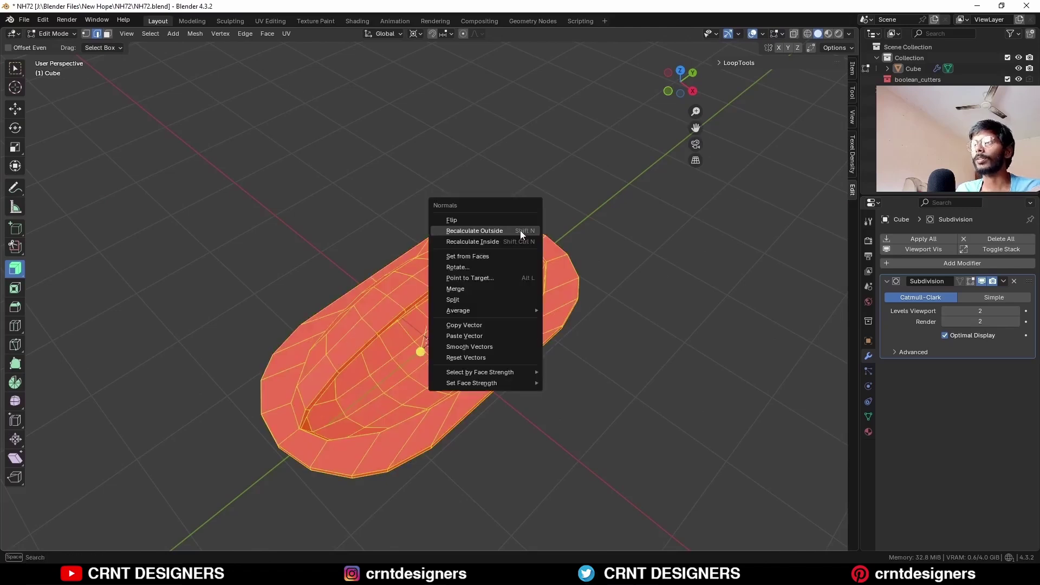
pyautogui.click(519, 230)
pyautogui.click(515, 223)
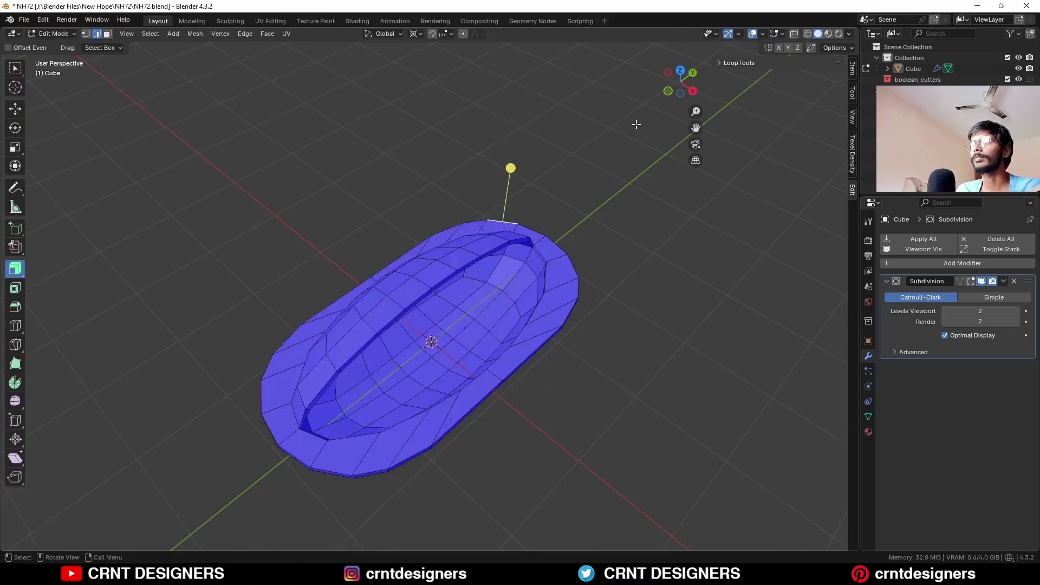
# - Turn off the Face Orientation overlay and leave Edit Mode
pyautogui.click(763, 34)
pyautogui.click(697, 240)
pyautogui.click(464, 167)
pyautogui.press('Tab')
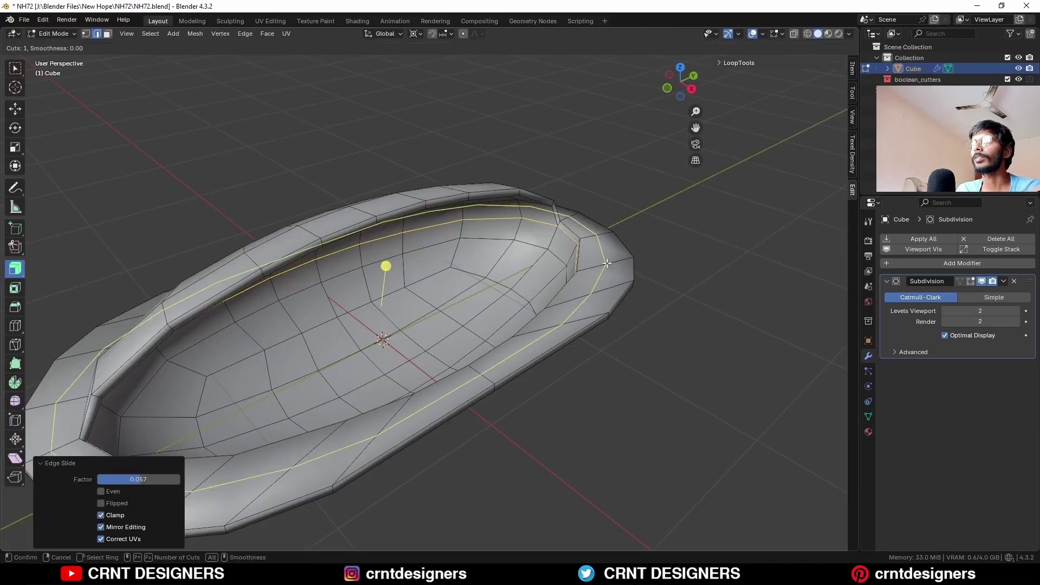
# - Add two support loops on the rim's top face, one near the inner edge at factor 0.700 and one near the outer edge at -0.700
pyautogui.click(607, 263)
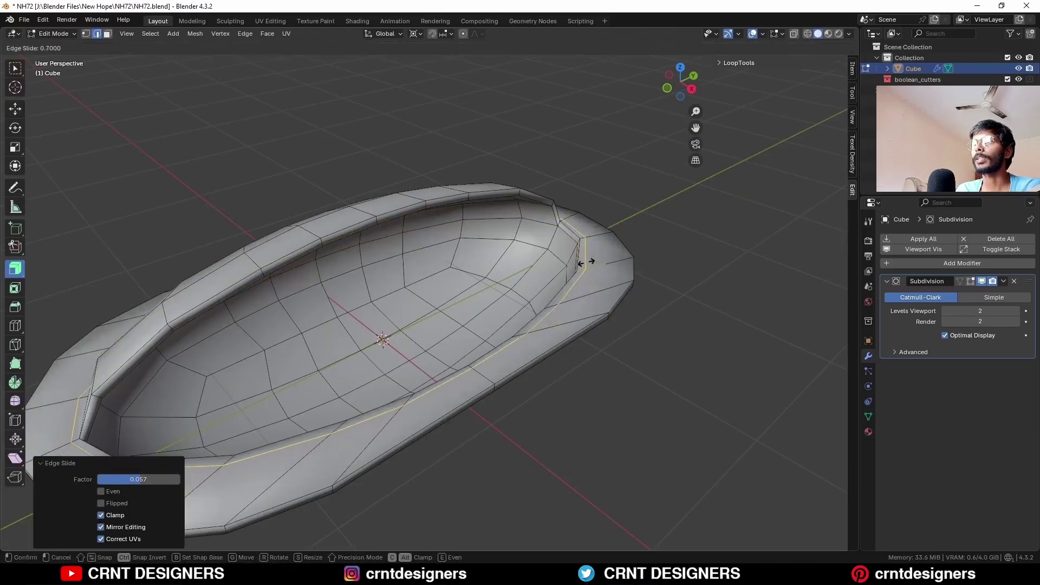
pyautogui.click(587, 263)
pyautogui.moveTo(587, 263); pyautogui.dragTo(642, 369, button='middle')
pyautogui.hotkey('ctrl', 'r')
pyautogui.click(533, 237)
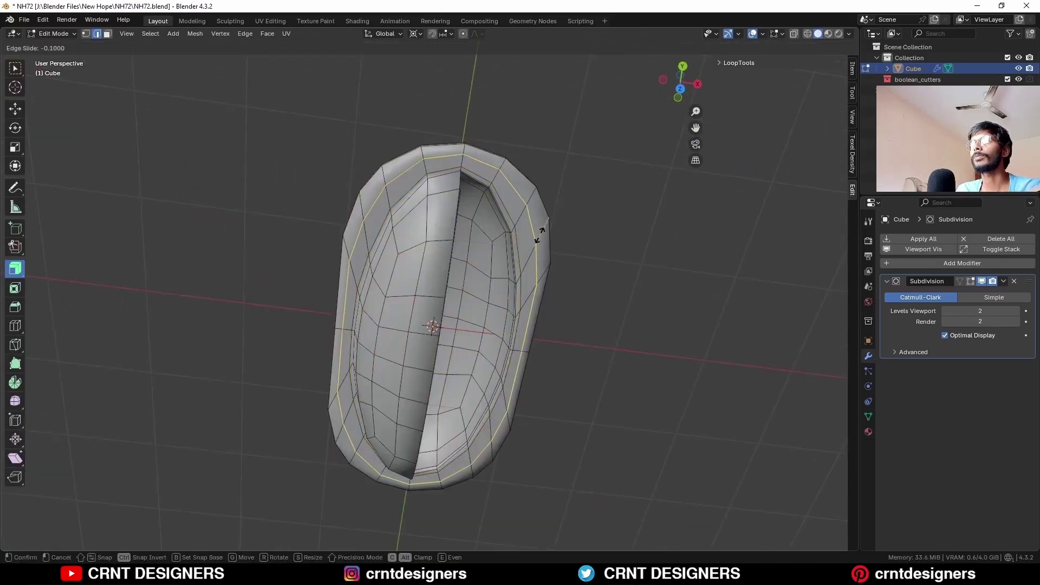
pyautogui.rightClick(552, 222)
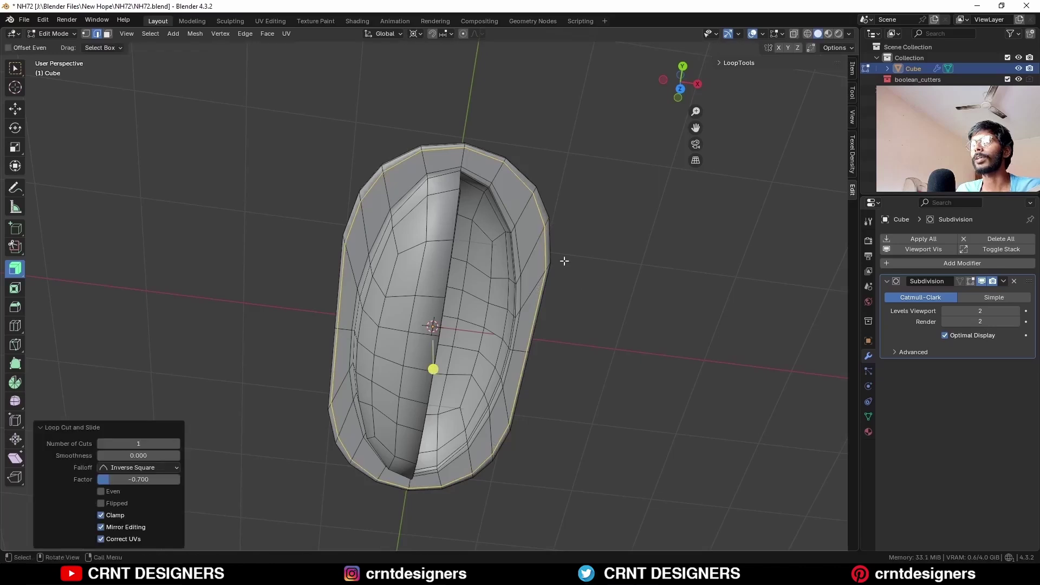
pyautogui.moveTo(563, 257); pyautogui.dragTo(536, 166, button='middle')
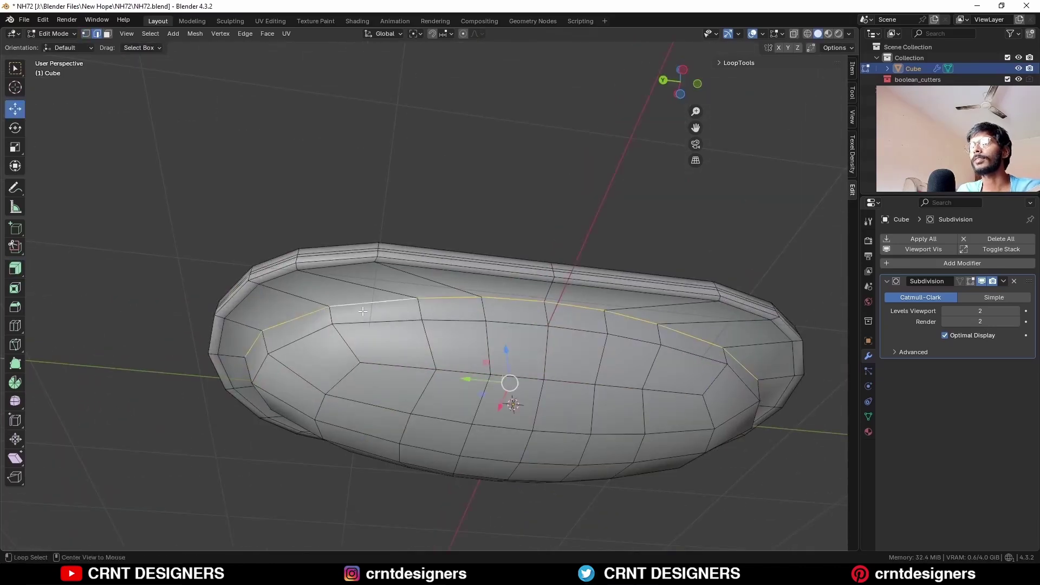
# - Bevel the edge loop where the bowl meets the rim's underside with 2 segments and leave Edit Mode
pyautogui.hotkey('ctrl', 'b')
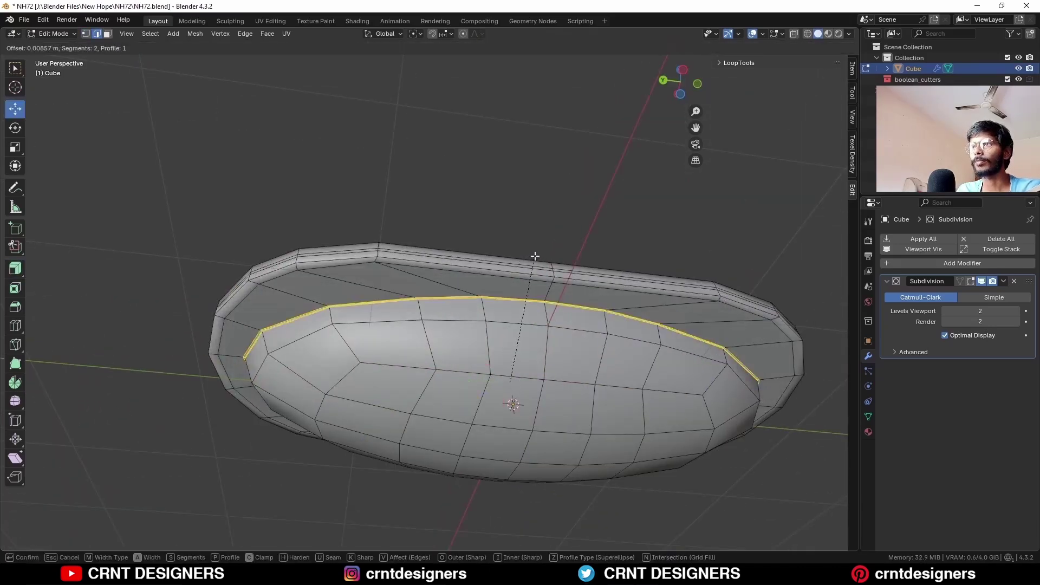
pyautogui.click(529, 255)
pyautogui.press('Tab')
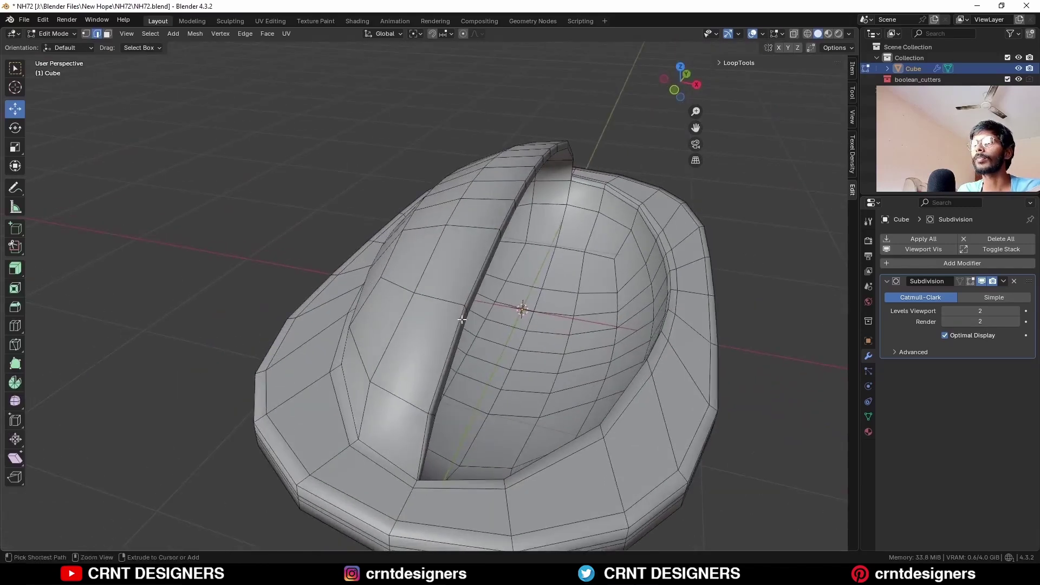
# - Add a support loop along the half-dome's free edge and another loop around the middle of the rim's top face
pyautogui.hotkey('ctrl', 'r')
pyautogui.click(448, 300)
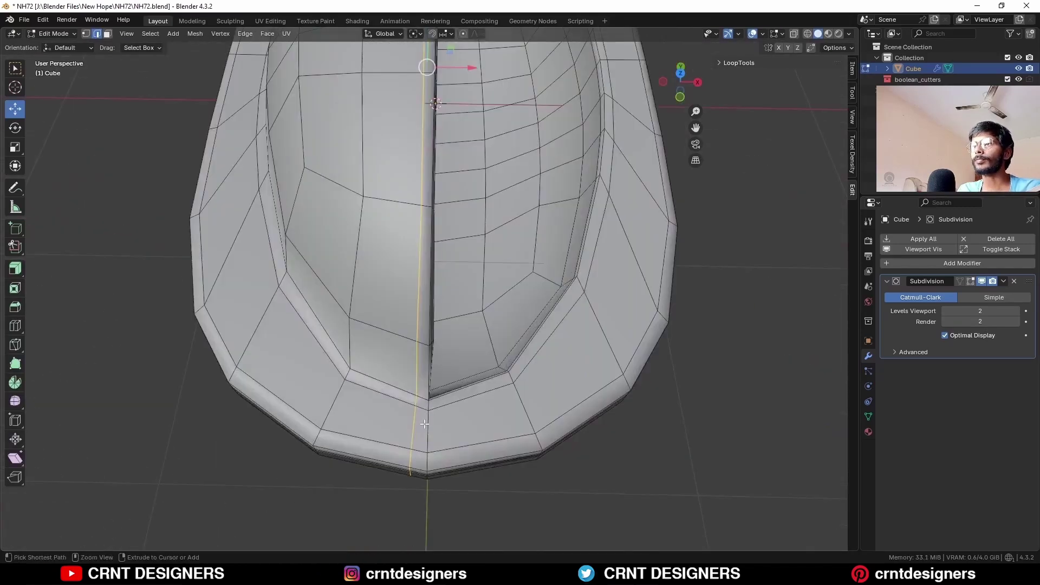
pyautogui.click(425, 424)
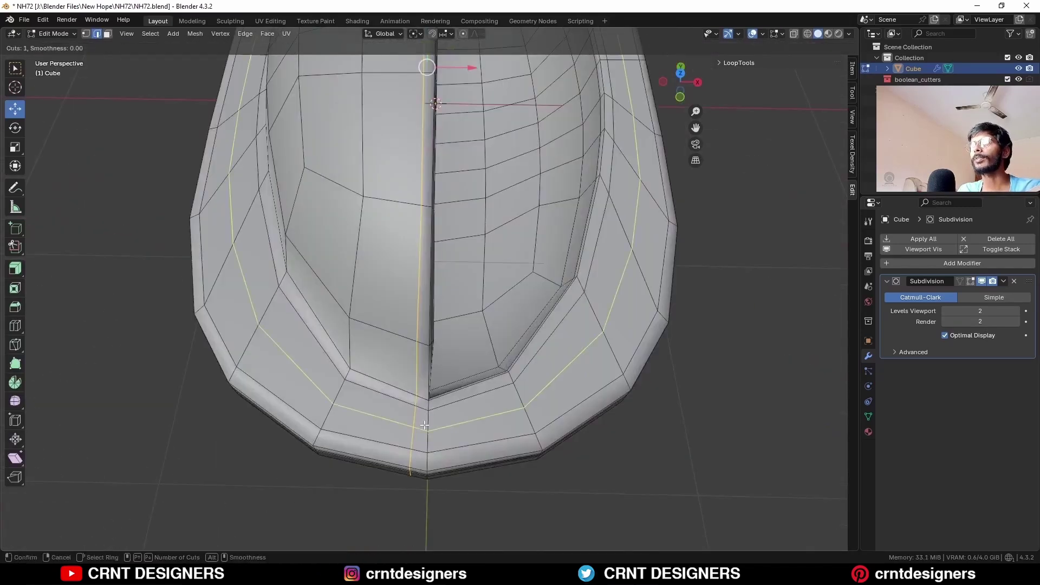
pyautogui.click(415, 428)
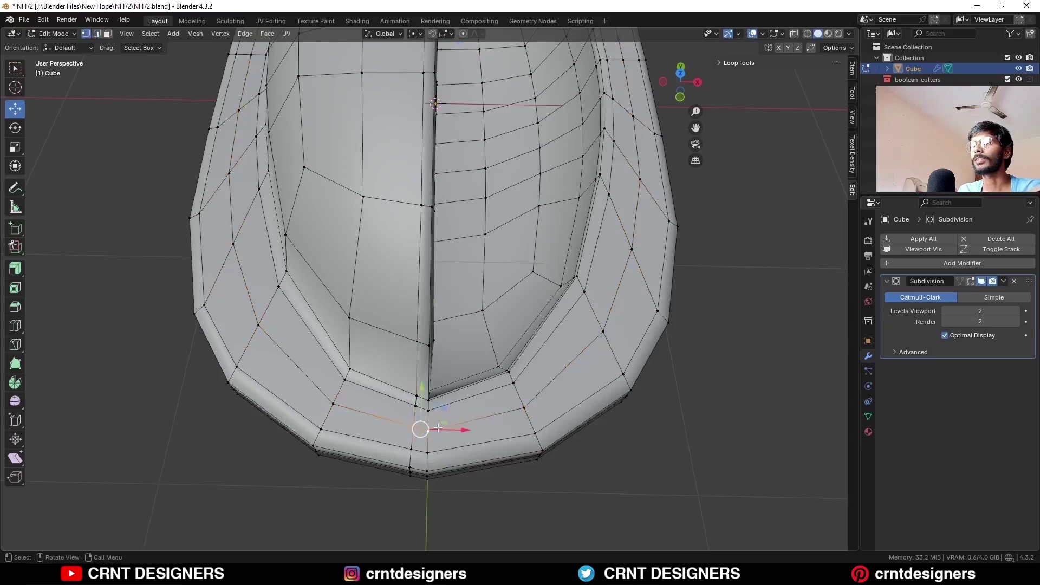
# - Merge the extra rim vertex beside the centre line at the last selected one and dissolve the leftover loop edges
pyautogui.press('m')
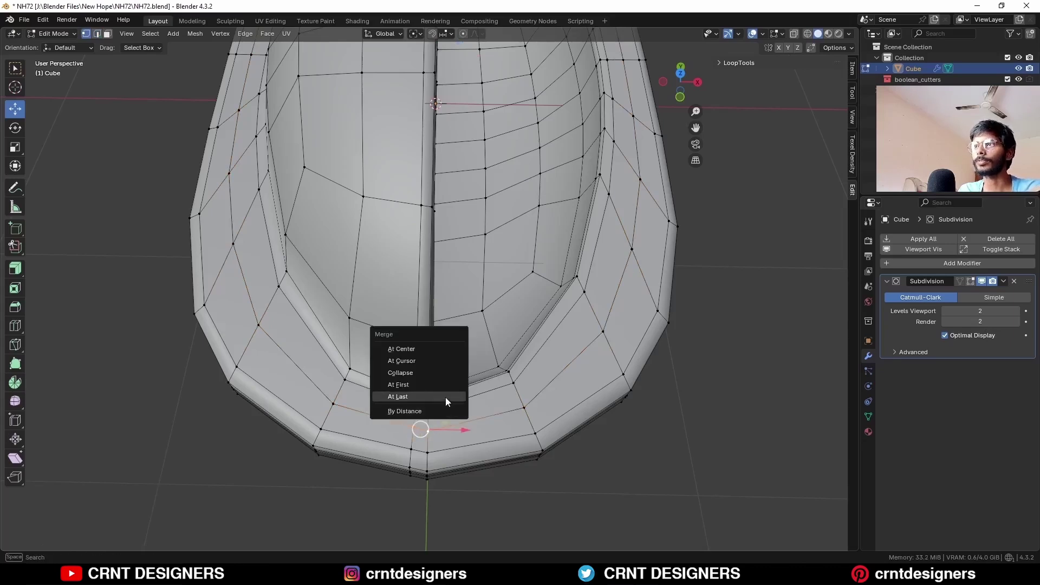
pyautogui.click(445, 398)
pyautogui.keyDown('alt'); pyautogui.click(423, 434); pyautogui.keyUp('alt')
pyautogui.moveTo(423, 433); pyautogui.dragTo(539, 382, button='middle')
pyautogui.hotkey('ctrl', 'x')
pyautogui.press('Tab')
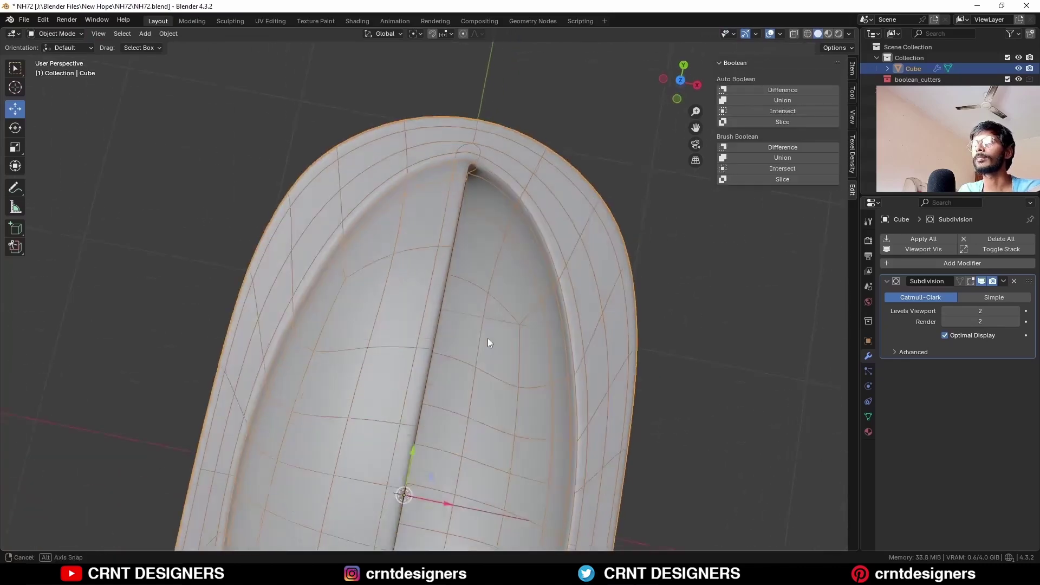
# - Add a centred lengthwise loop through the bowl's open half and merge its rim vertex into the neighbouring centre vertex
pyautogui.press('Tab')
pyautogui.hotkey('ctrl', 'r')
pyautogui.click(551, 367)
pyautogui.rightClick(551, 367)
pyautogui.press('1')
pyautogui.click(524, 363)
pyautogui.keyDown('shift'); pyautogui.click(477, 364); pyautogui.keyUp('shift')
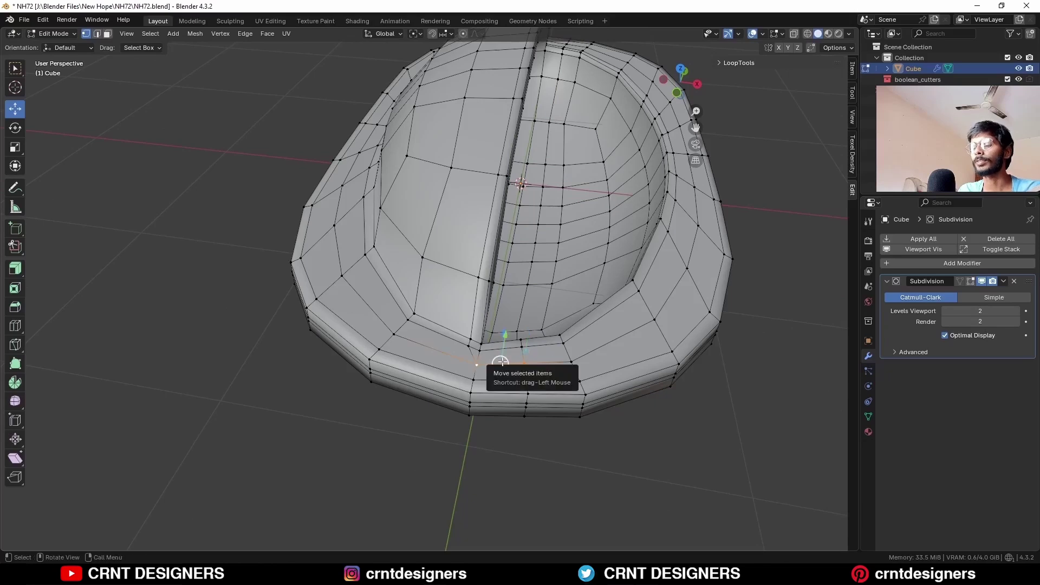
pyautogui.press('m')
pyautogui.click(502, 360)
pyautogui.hotkey('alt', 'a')
# - Merge the new loop's rim vertex at the opposite end and dissolve the remaining loop edges across the rim
pyautogui.scroll(-5, 555, 285)
pyautogui.moveTo(555, 285); pyautogui.dragTo(563, 339, button='middle')
pyautogui.keyDown('shift'); pyautogui.moveTo(564, 339); pyautogui.dragTo(573, 405, button='middle'); pyautogui.keyUp('shift')
pyautogui.scroll(7, 573, 405)
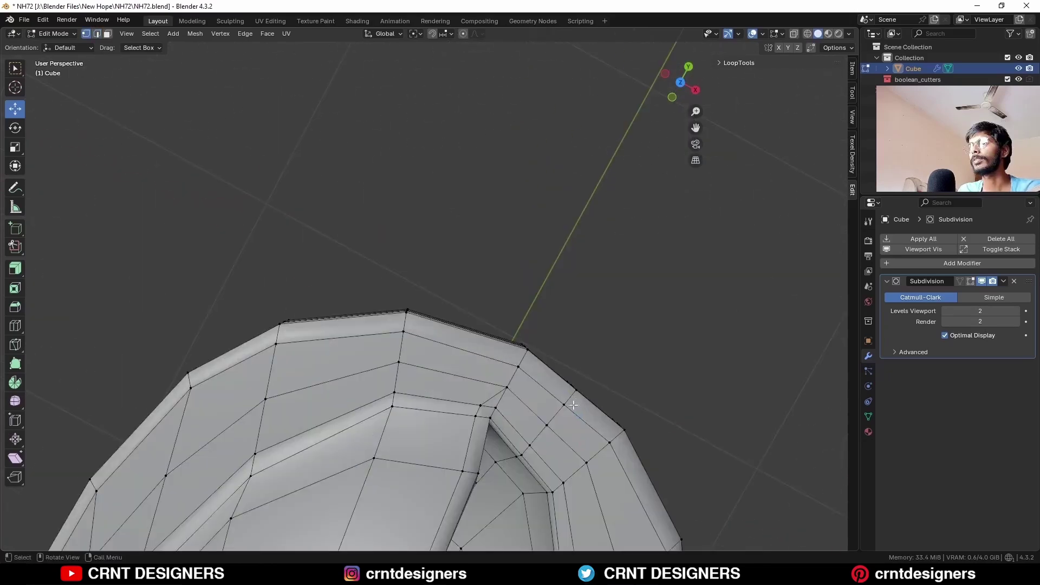
pyautogui.press('m')
pyautogui.click(530, 382)
pyautogui.press('2')
pyautogui.keyDown('alt'); pyautogui.click(545, 400); pyautogui.keyUp('alt')
pyautogui.hotkey('ctrl', 'x')
# - Add a support loop along the half-dome's free edge that continues around the bowl's inner rim edge
pyautogui.keyDown('ctrl'); pyautogui.moveTo(547, 384); pyautogui.dragTo(533, 414, button='middle'); pyautogui.keyUp('ctrl')
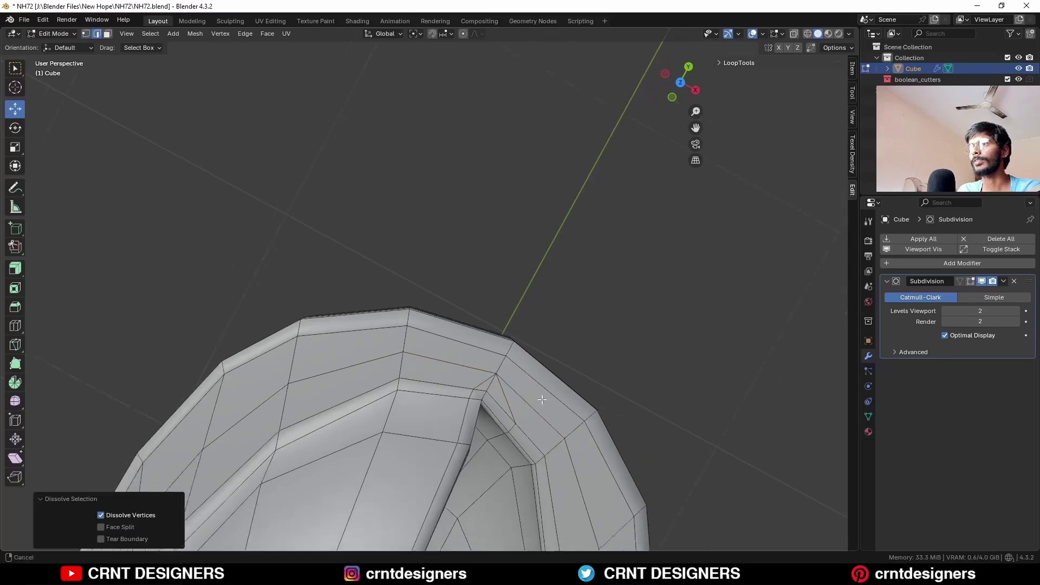
pyautogui.moveTo(526, 433); pyautogui.dragTo(512, 380, button='middle')
pyautogui.keyDown('shift'); pyautogui.moveTo(512, 379); pyautogui.dragTo(645, 227, button='middle'); pyautogui.keyUp('shift')
pyautogui.moveTo(338, 341); pyautogui.dragTo(296, 316, button='middle')
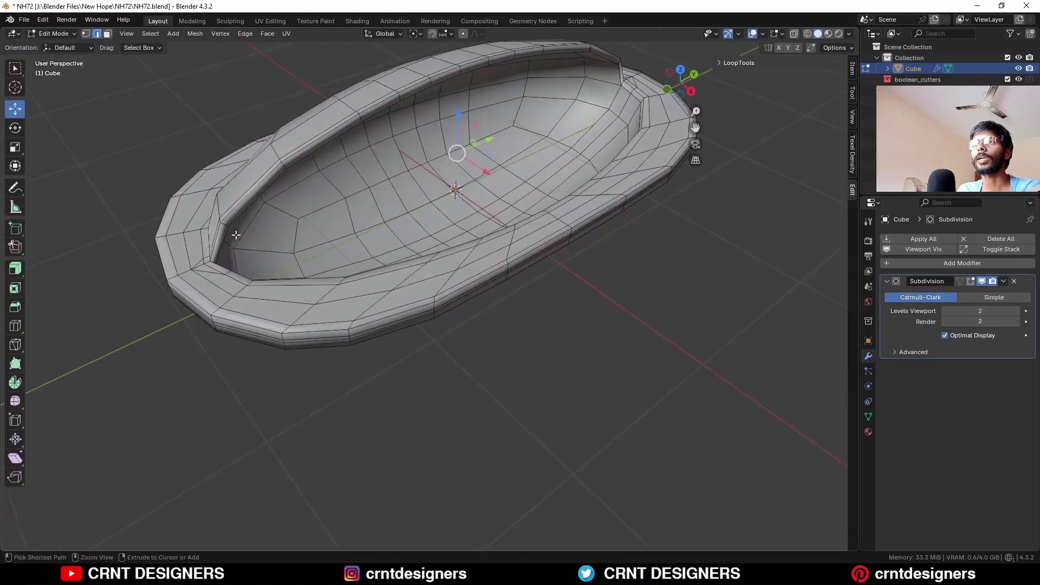
pyautogui.hotkey('ctrl', 'r')
pyautogui.click(219, 223)
pyautogui.click(218, 223)
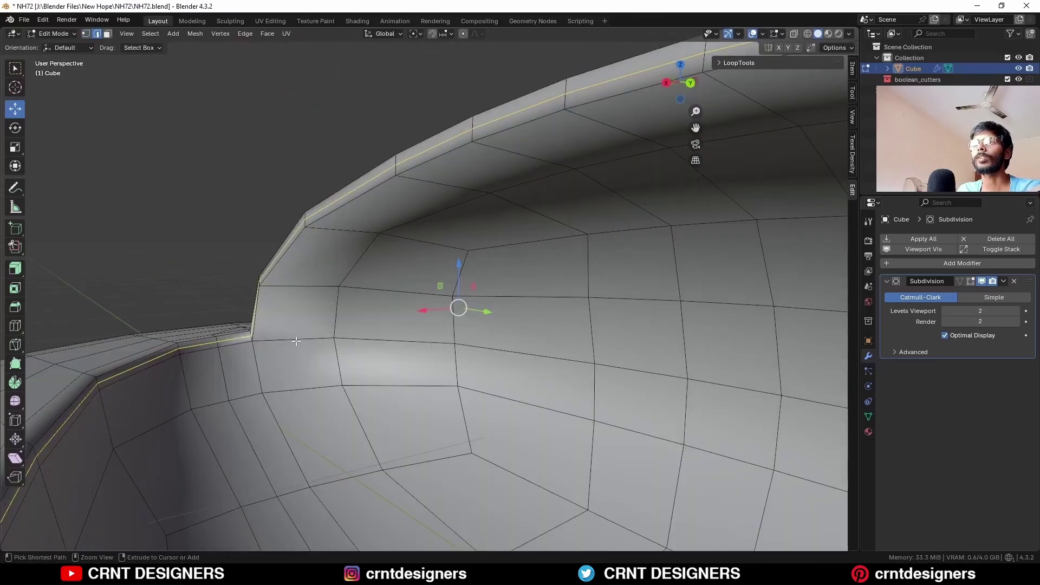
# - Add a centred loop cut across the bowl and the half-dome's inner surface, beside the dome's free edge
pyautogui.hotkey('ctrl', 'r')
pyautogui.click(293, 338)
pyautogui.rightClick(293, 337)
pyautogui.scroll(-2, 312, 333)
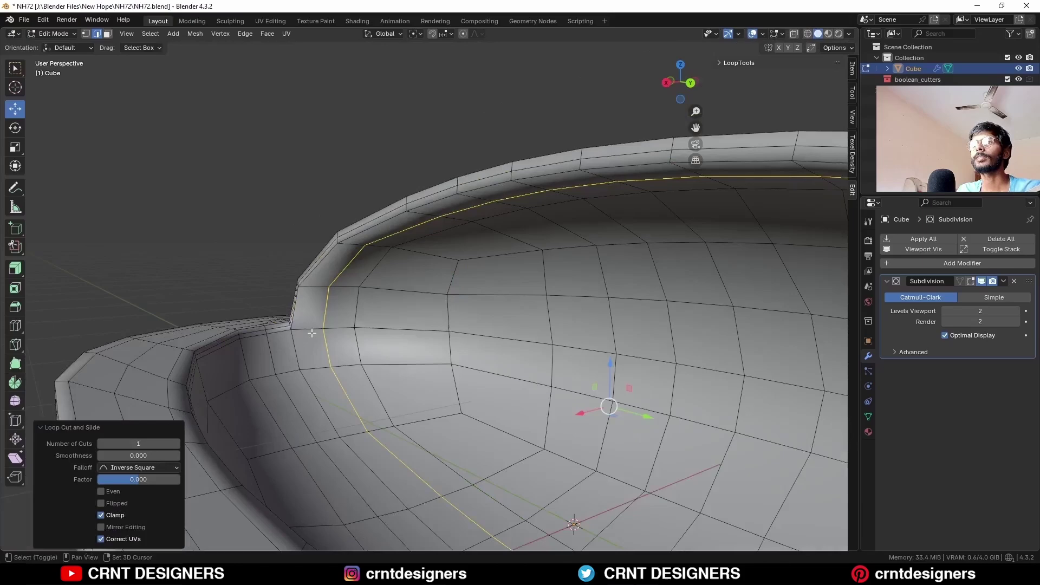
# - Select the new loop's path along the half-dome's inner surface and slide it toward the free edge by about -0.6
pyautogui.click(330, 308)
pyautogui.scroll(-2, 412, 304)
pyautogui.moveTo(485, 302); pyautogui.dragTo(517, 282, button='middle')
pyautogui.keyDown('shift'); pyautogui.moveTo(518, 281); pyautogui.dragTo(460, 304, button='middle'); pyautogui.keyUp('shift')
pyautogui.keyDown('shift'); pyautogui.moveTo(840, 313); pyautogui.dragTo(547, 341, button='middle'); pyautogui.keyUp('shift')
pyautogui.keyDown('ctrl'); pyautogui.click(677, 315); pyautogui.keyUp('ctrl')
pyautogui.keyDown('shift'); pyautogui.moveTo(234, 320); pyautogui.dragTo(434, 335, button='middle'); pyautogui.keyUp('shift')
pyautogui.scroll(3, 434, 335)
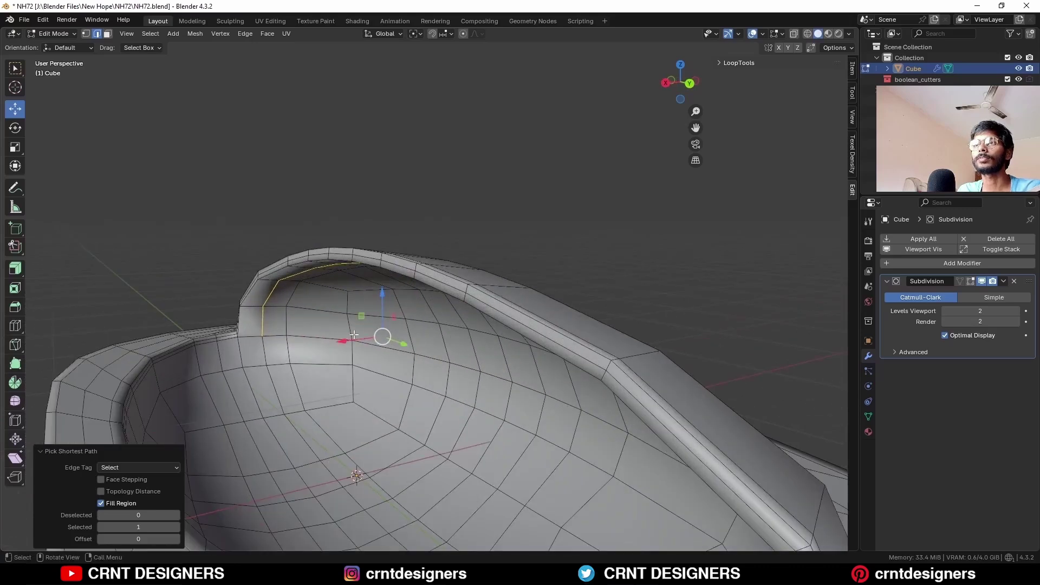
pyautogui.press('g')
pyautogui.press('g')
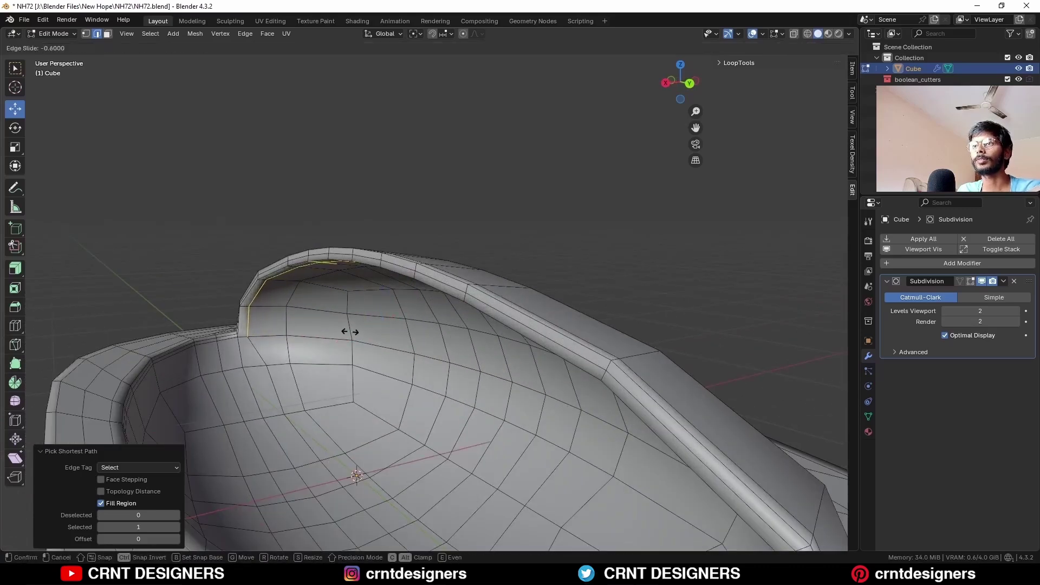
pyautogui.click(350, 331)
# - Inspect the smoothed dish in Object Mode without overlays and return to Edit Mode
pyautogui.press('Tab')
pyautogui.hotkey('shift', 'alt', 'z')
pyautogui.scroll(-3, 281, 268)
pyautogui.moveTo(280, 268); pyautogui.dragTo(442, 346, button='middle')
pyautogui.press('Tab')
pyautogui.scroll(5, 428, 353)
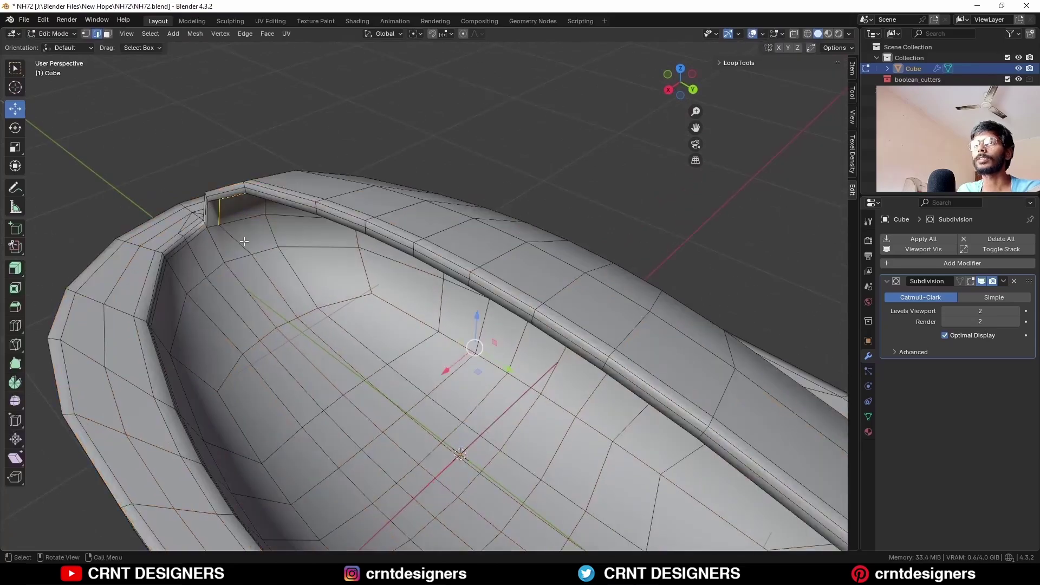
# - Select the lengthwise edge loops along the bowl's floor and even out their curvature with Set Flow
pyautogui.moveTo(264, 270); pyautogui.dragTo(514, 328, button='middle')
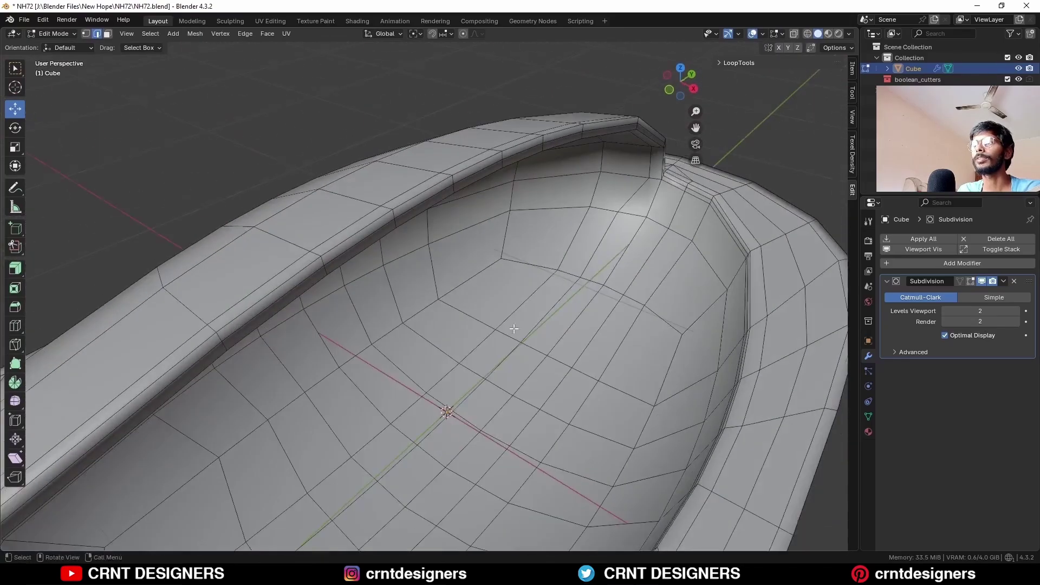
pyautogui.keyDown('alt'); pyautogui.click(623, 249); pyautogui.keyUp('alt')
pyautogui.moveTo(623, 249); pyautogui.dragTo(439, 274, button='middle')
pyautogui.scroll(-3, 609, 275)
pyautogui.keyDown('ctrl'); pyautogui.click(280, 215); pyautogui.keyUp('ctrl')
pyautogui.rightClick(596, 154)
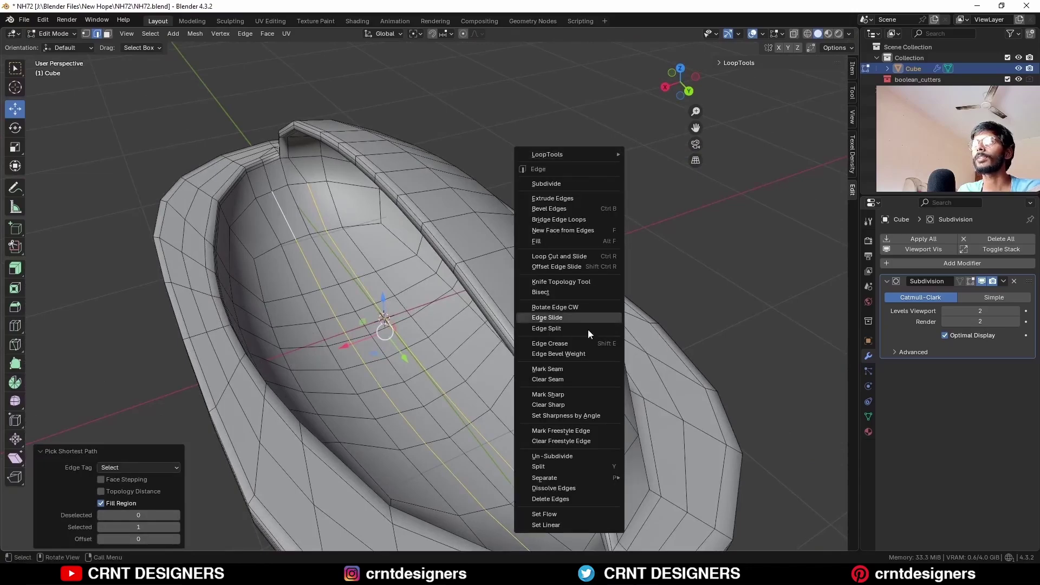
pyautogui.click(578, 514)
pyautogui.hotkey('ctrl', 'z')
pyautogui.keyDown('shift'); pyautogui.click(266, 221); pyautogui.keyUp('shift')
pyautogui.moveTo(446, 480); pyautogui.dragTo(501, 501, button='middle')
pyautogui.keyDown('ctrl'); pyautogui.click(617, 473); pyautogui.keyUp('ctrl')
pyautogui.rightClick(625, 378)
pyautogui.click(603, 190)
pyautogui.moveTo(603, 191); pyautogui.dragTo(345, 280, button='middle')
# - Snap the 3D cursor to a vertex midway across the rim near the dish's far end and leave Edit Mode
pyautogui.press('Tab')
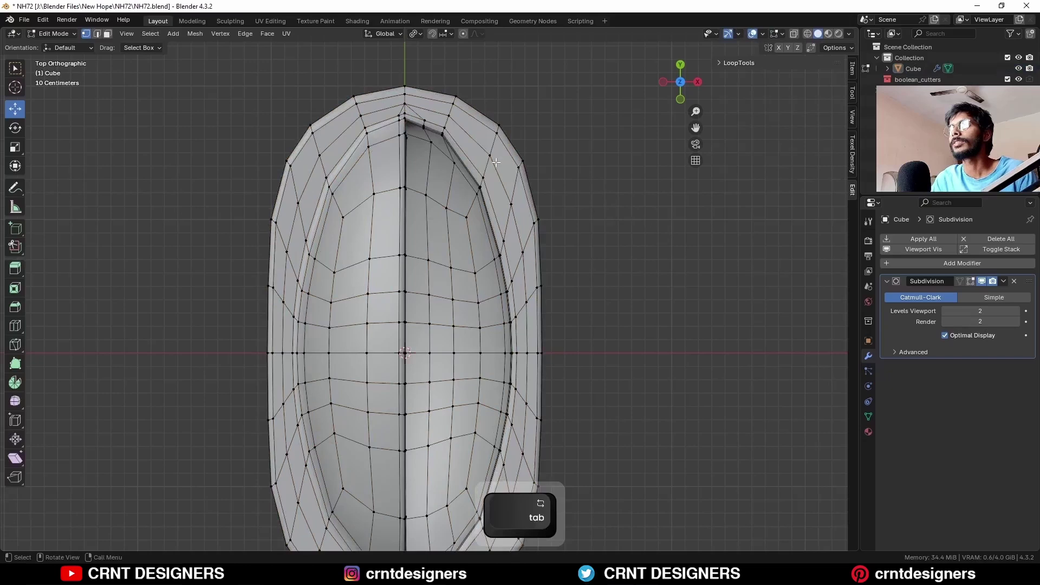
pyautogui.keyDown('shift'); pyautogui.click(489, 156); pyautogui.keyUp('shift')
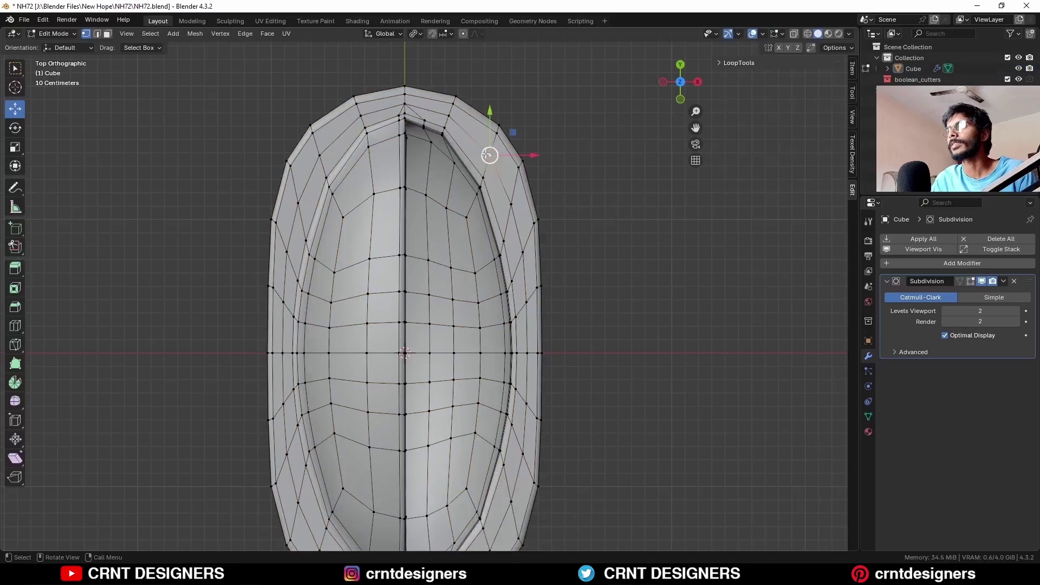
pyautogui.hotkey('shift', 's')
pyautogui.click(600, 255)
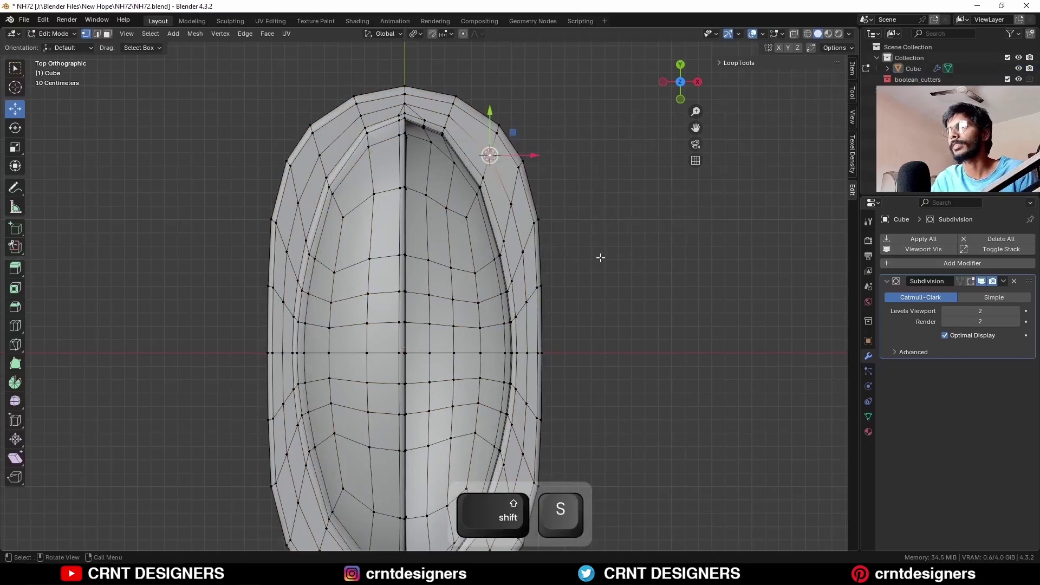
pyautogui.keyDown('shift'); pyautogui.scroll(3, 576, 231); pyautogui.keyUp('shift')
pyautogui.press('Tab')
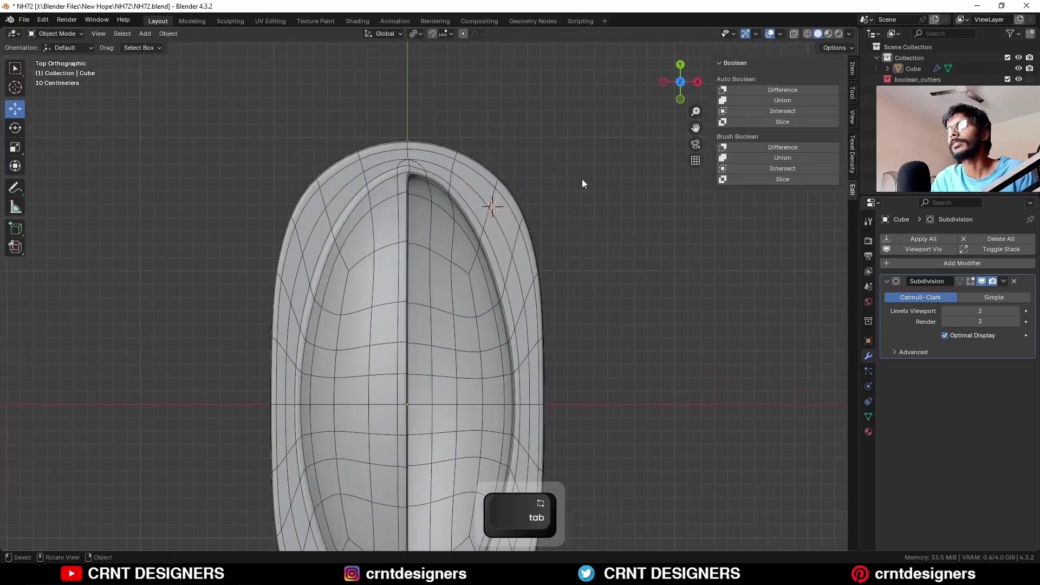
# - Add a cylinder with 8 vertices at the 3D cursor
pyautogui.hotkey('shift', 'a')
pyautogui.moveTo(581, 193)
pyautogui.click(642, 254)
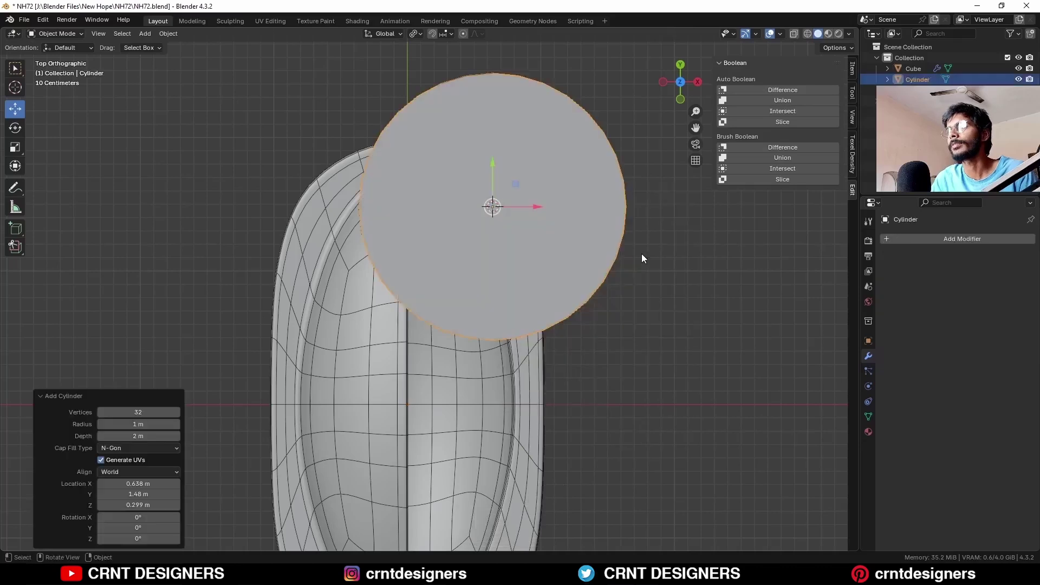
pyautogui.write('8')
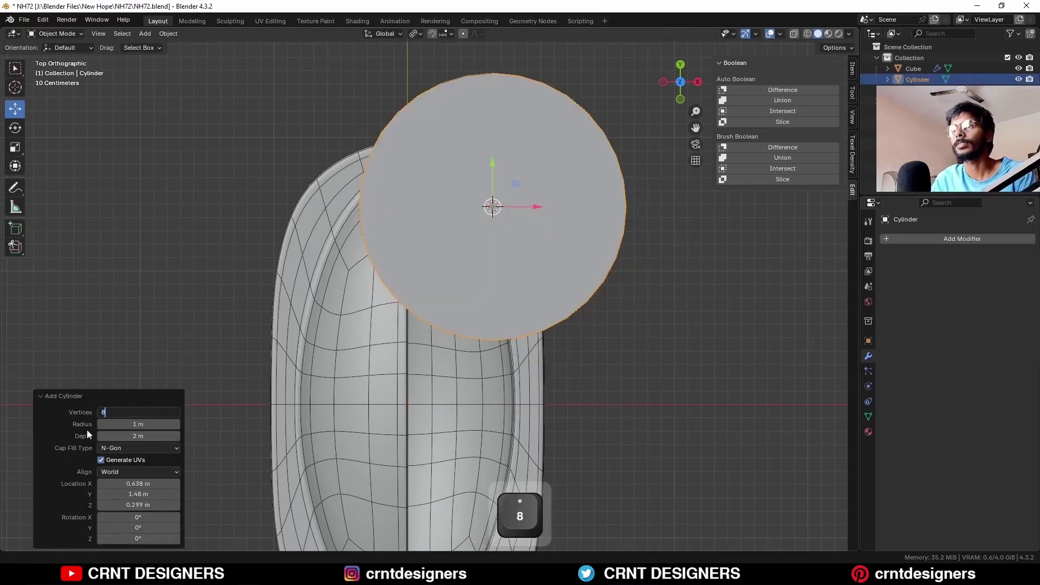
pyautogui.press('Return')
# - Scale the cylinder down to fit within the rim's width and adjust its height along Z
pyautogui.press('s')
pyautogui.click(518, 209)
pyautogui.moveTo(518, 209); pyautogui.dragTo(499, 161, button='middle')
pyautogui.press('s')
pyautogui.press('z')
pyautogui.click(701, 224)
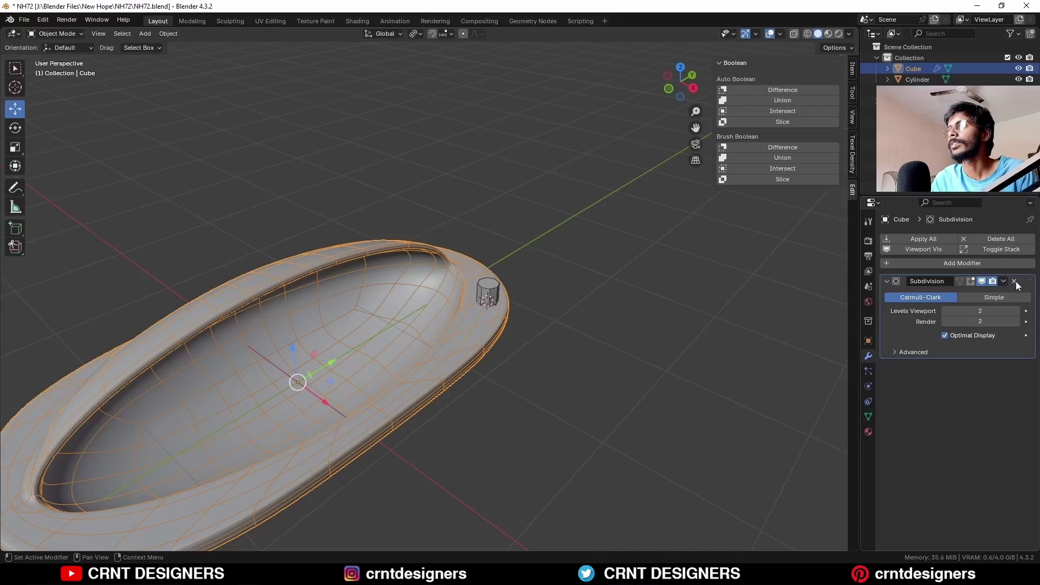
# - Remove the dish's Subdivision modifier and set the cylinder's origin to the world origin using the 3D cursor
pyautogui.click(1015, 281)
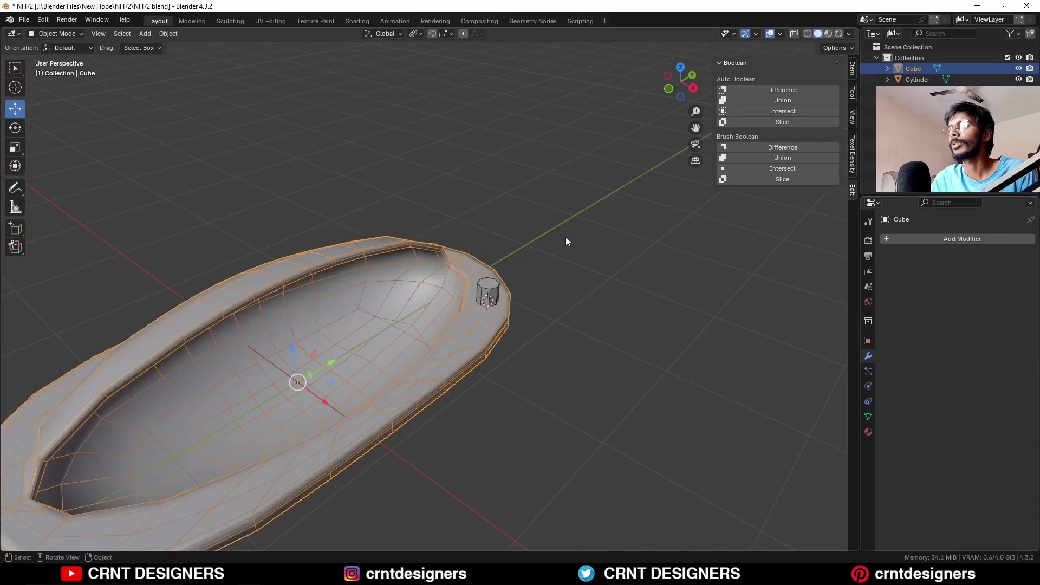
pyautogui.click(491, 287)
pyautogui.press('KP_7')
pyautogui.hotkey('shift', 's')
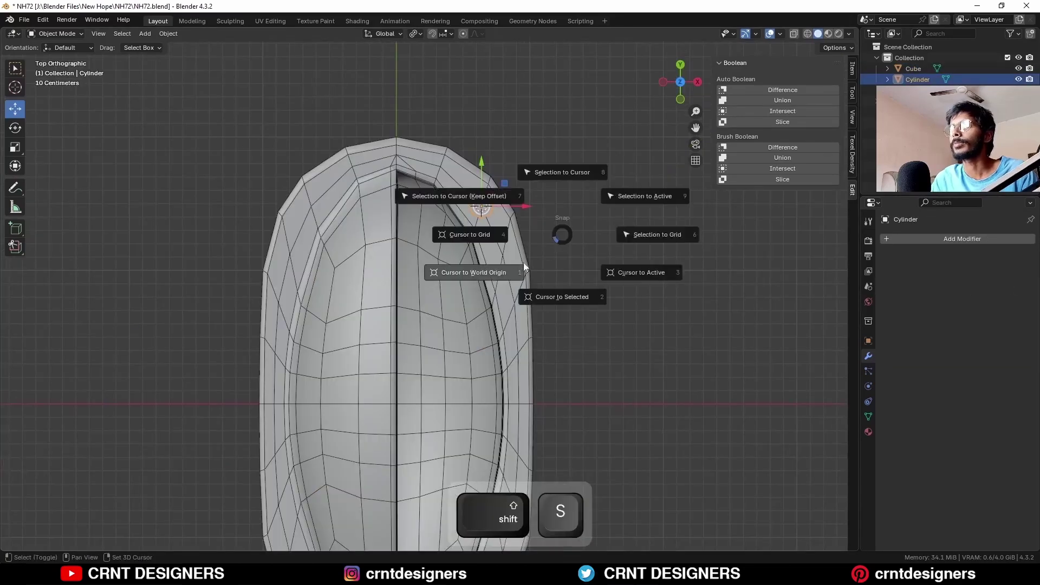
pyautogui.click(498, 276)
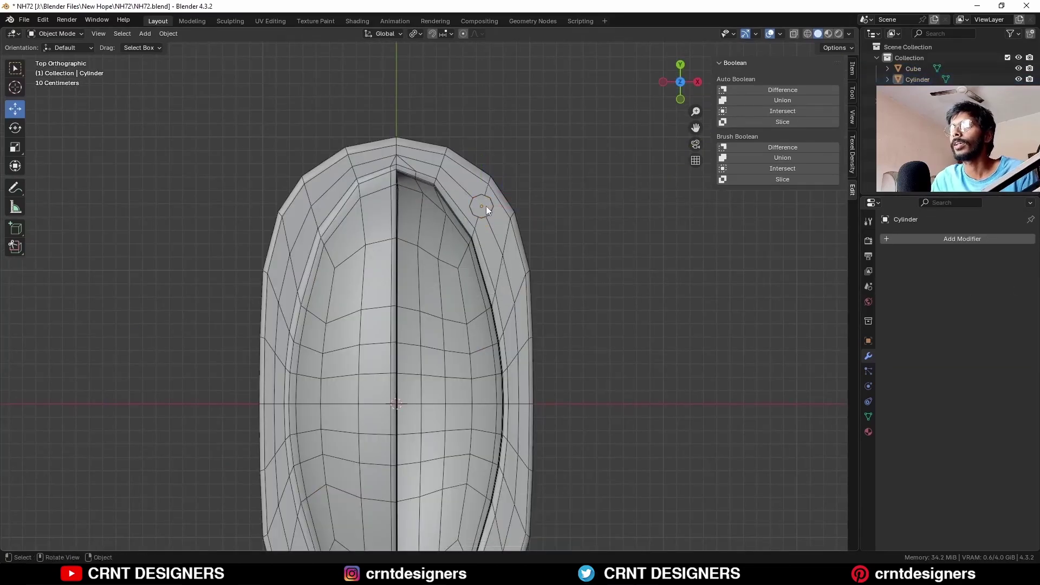
pyautogui.rightClick(639, 187)
pyautogui.moveTo(623, 209)
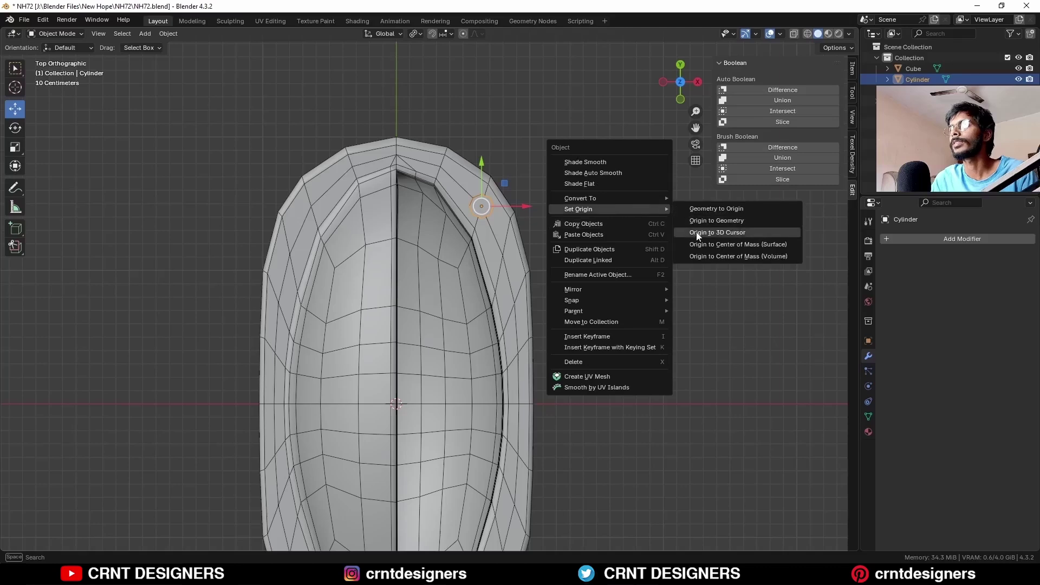
pyautogui.click(697, 232)
# - Mirror the cylinder across the X and Y axes with a Mirror modifier and apply it
pyautogui.click(891, 239)
pyautogui.moveTo(877, 280)
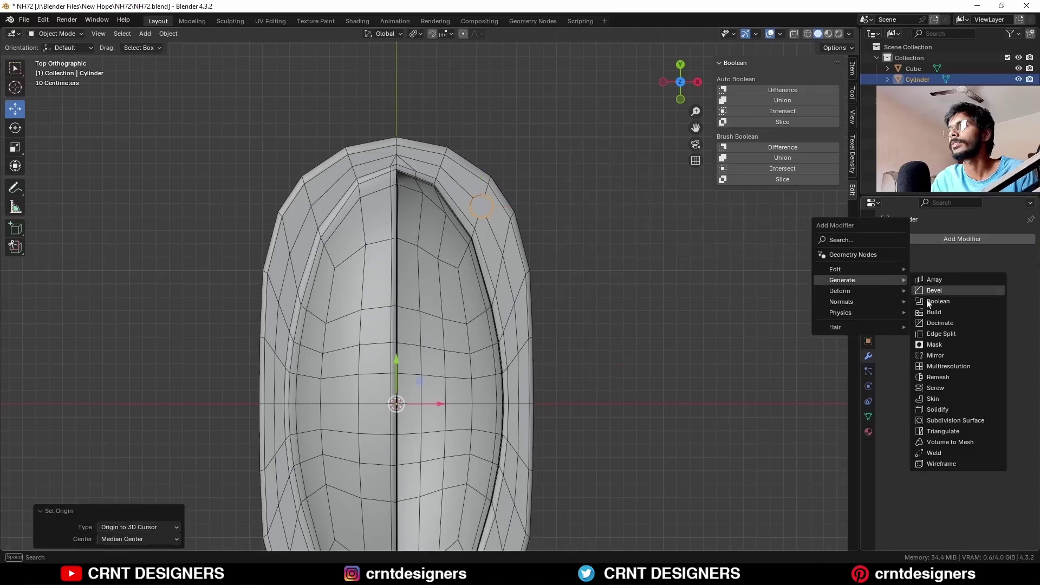
pyautogui.click(938, 355)
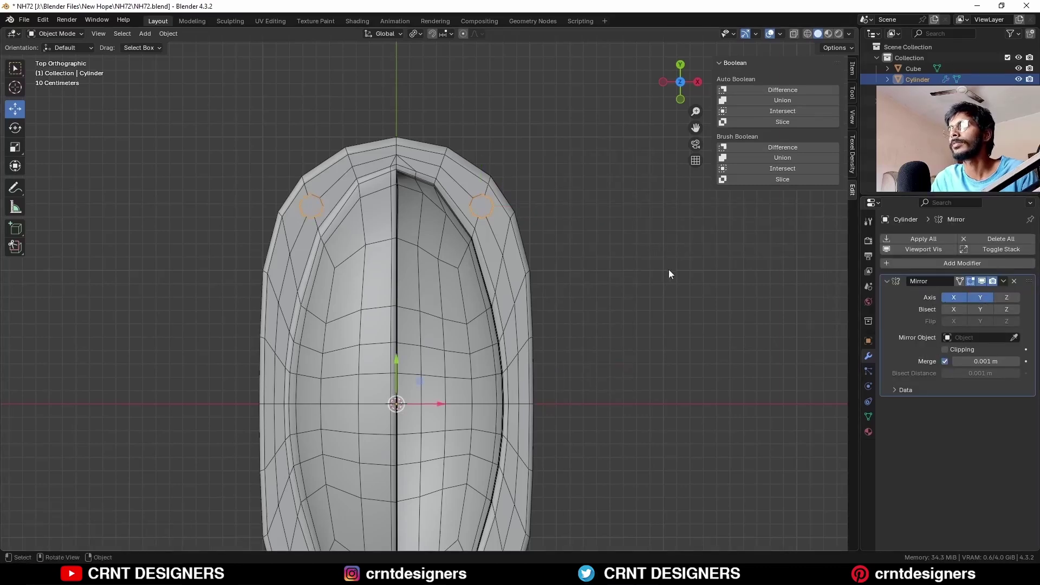
pyautogui.scroll(-4, 668, 271)
pyautogui.moveTo(621, 283); pyautogui.dragTo(439, 204, button='middle')
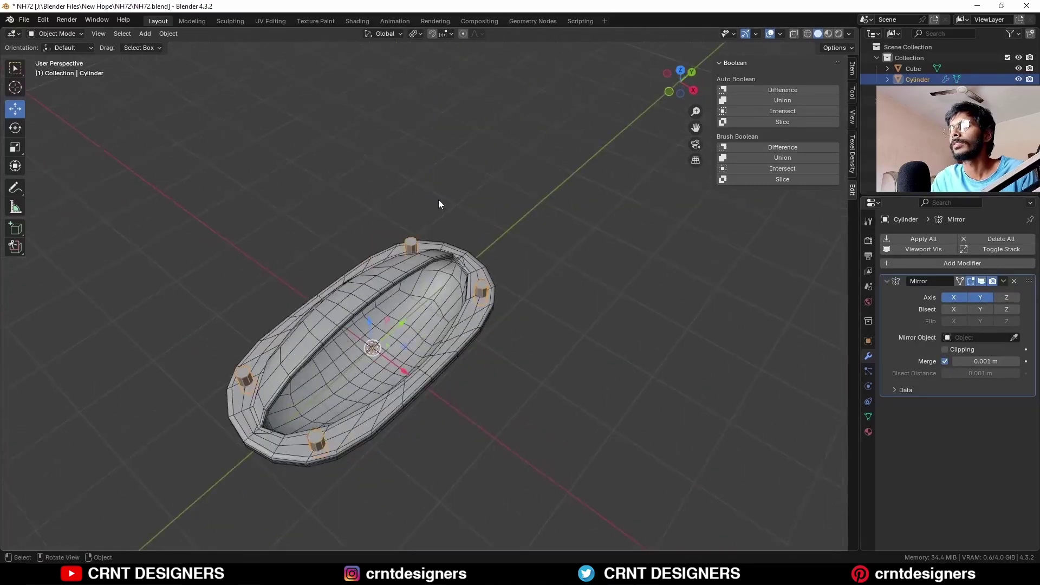
pyautogui.click(1004, 283)
pyautogui.click(1002, 294)
# - Cut the four rim holes with a Boolean Difference using the cylinders, apply the modifier and hide the cutter object
pyautogui.keyDown('shift'); pyautogui.click(484, 320); pyautogui.keyUp('shift')
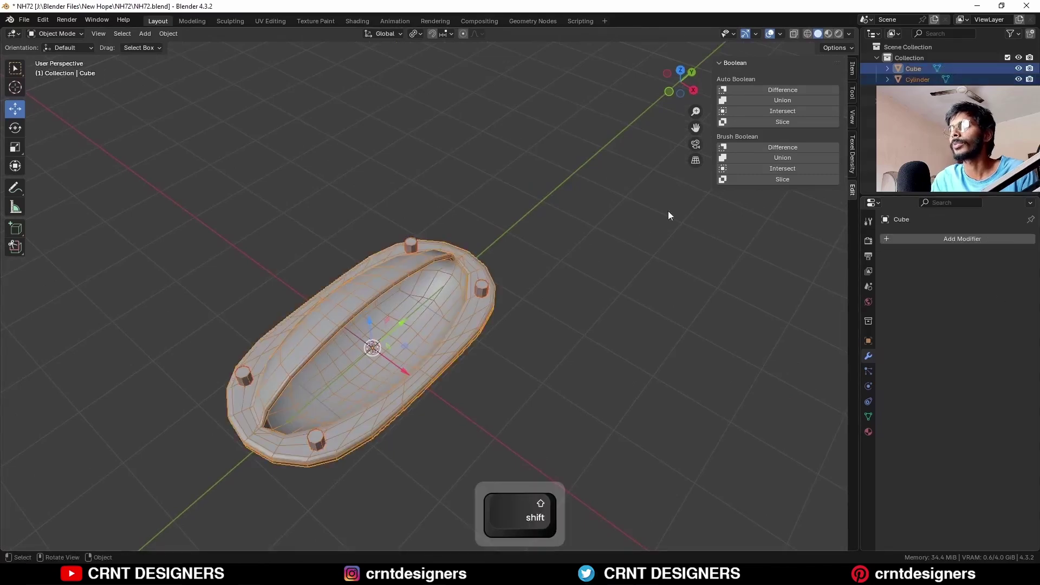
pyautogui.click(760, 147)
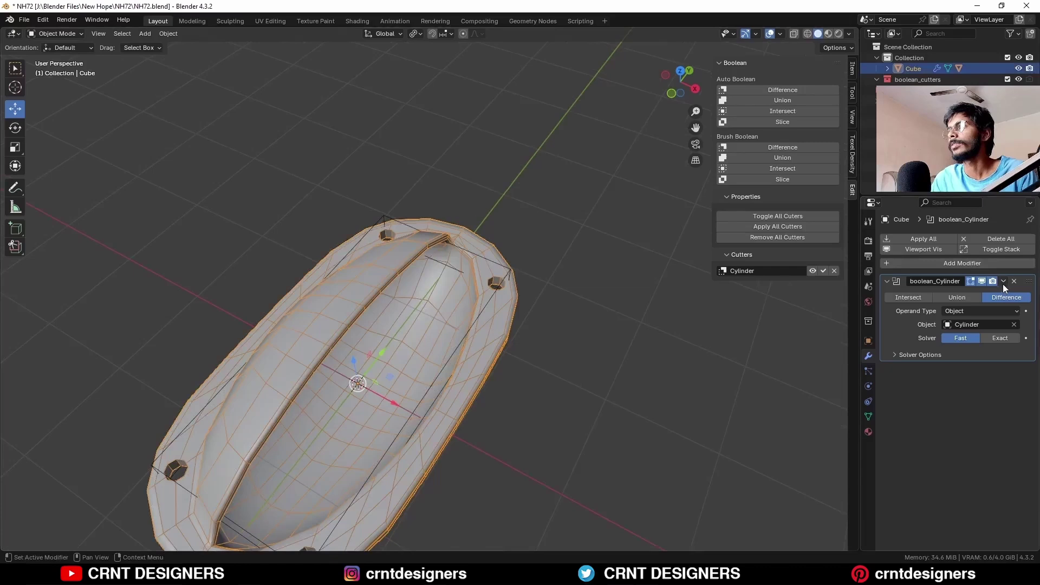
pyautogui.click(1004, 282)
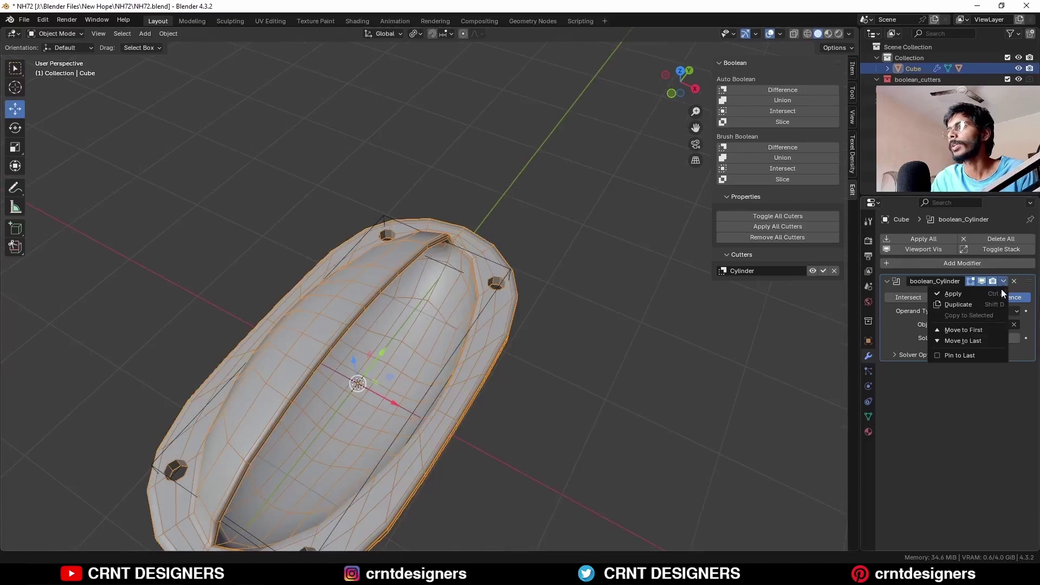
pyautogui.click(996, 297)
pyautogui.click(495, 262)
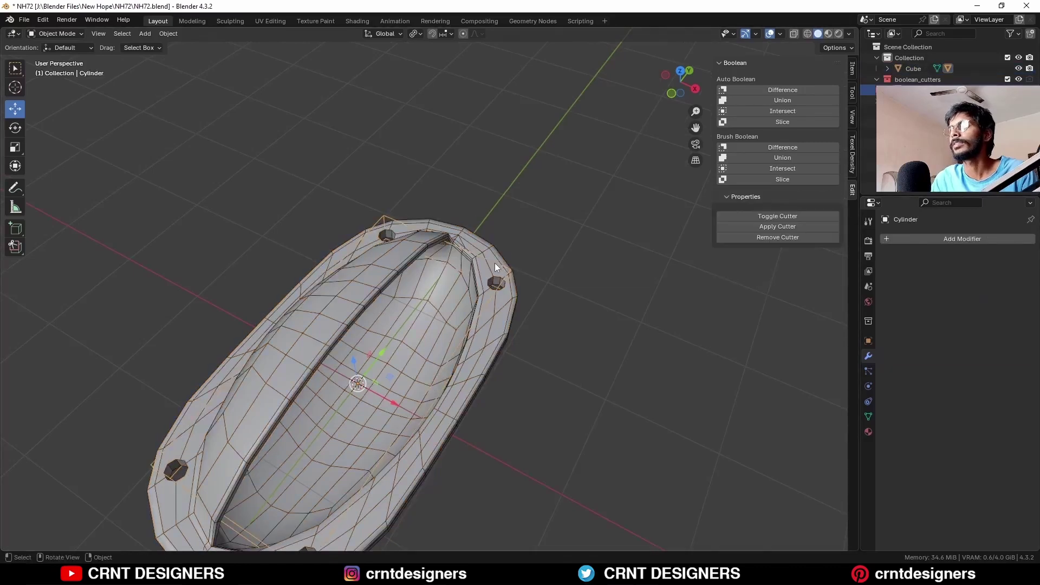
pyautogui.press('h')
# - Merge the stray vertex beside the front rim hole into the adjacent hole corner using Merge At Last
pyautogui.click(681, 70)
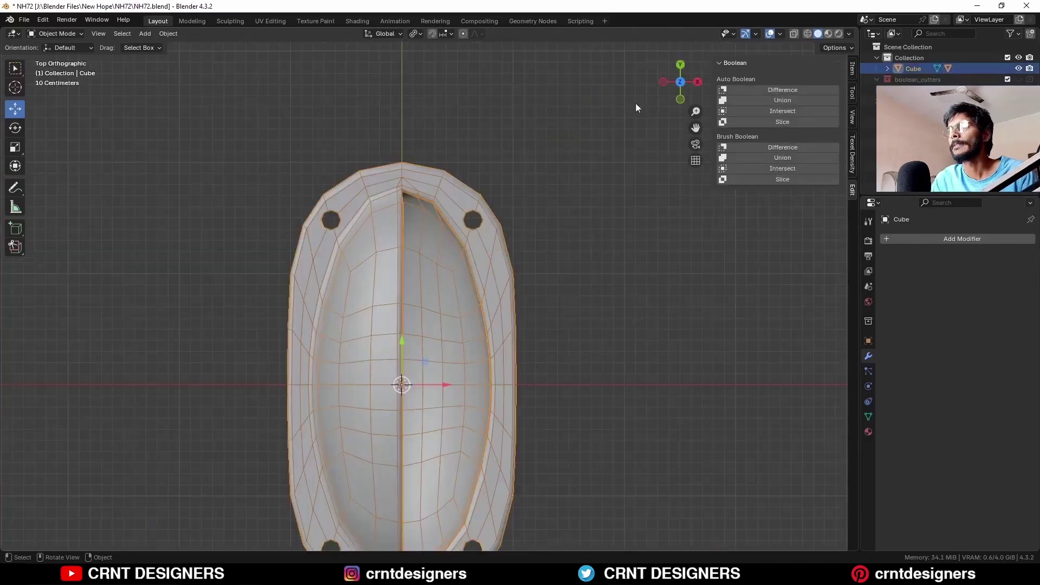
pyautogui.scroll(10, 450, 285)
pyautogui.keyDown('shift'); pyautogui.moveTo(489, 219); pyautogui.dragTo(458, 273, button='middle'); pyautogui.keyUp('shift')
pyautogui.press('Tab')
pyautogui.press('1')
pyautogui.click(454, 212)
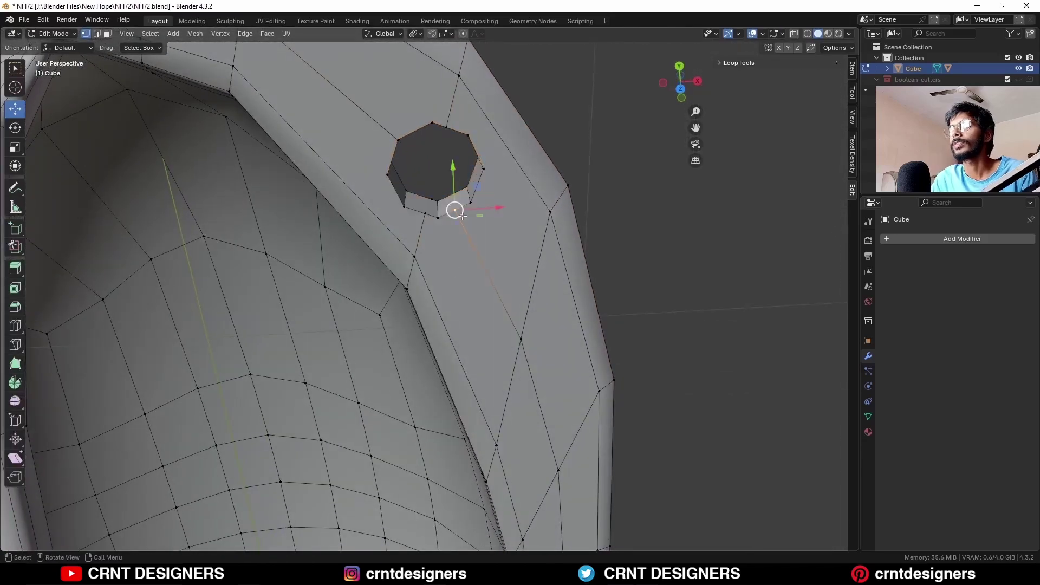
pyautogui.keyDown('shift'); pyautogui.click(477, 203); pyautogui.keyUp('shift')
pyautogui.press('m')
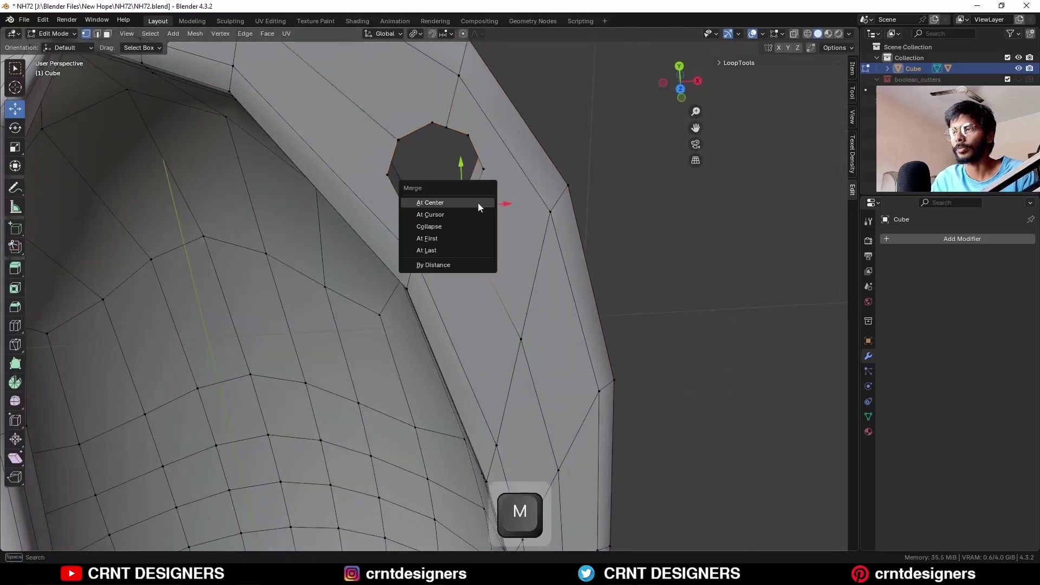
pyautogui.click(426, 251)
# - Merge the stray vertex at the hole's far edge into the adjoining hole corner
pyautogui.moveTo(475, 255); pyautogui.dragTo(472, 336, button='middle')
pyautogui.keyDown('shift'); pyautogui.click(440, 392); pyautogui.keyUp('shift')
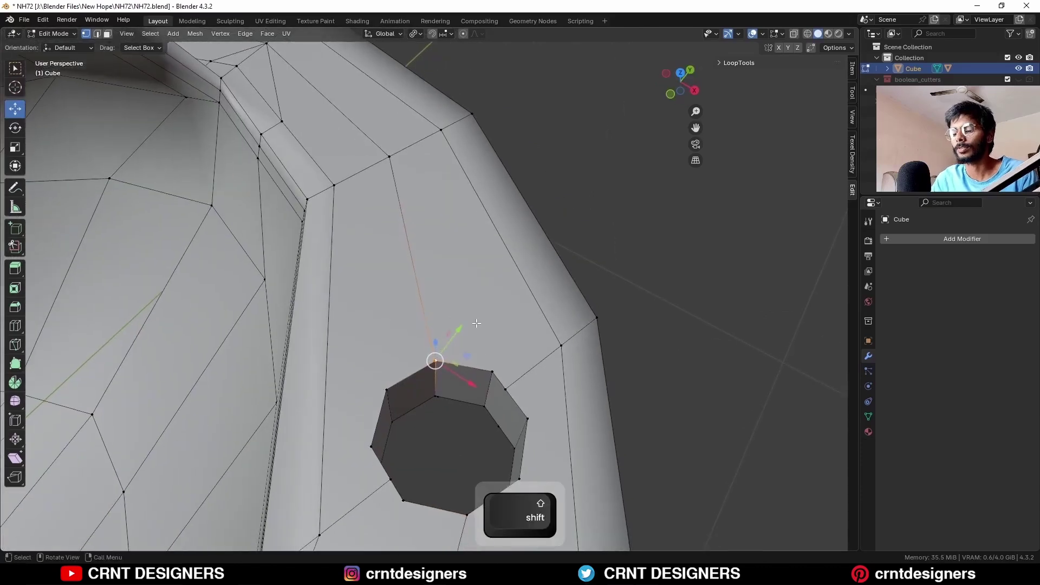
pyautogui.press('m')
pyautogui.click(476, 323)
# - Connect the hole's free corner vertices to the nearby rim-loop vertices with new edges
pyautogui.press('c')
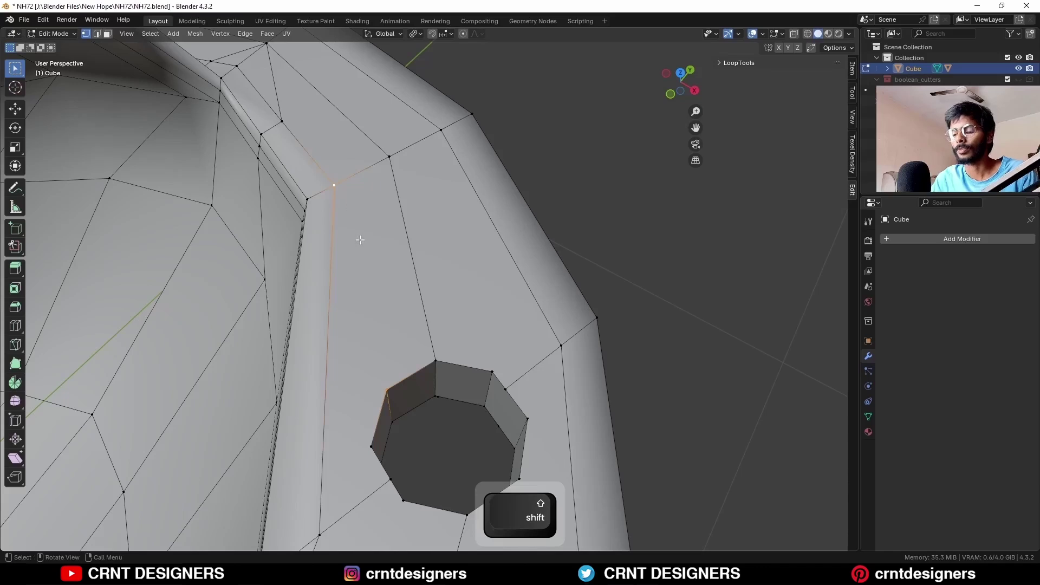
pyautogui.keyDown('shift'); pyautogui.moveTo(385, 407); pyautogui.dragTo(407, 359, button='middle'); pyautogui.keyUp('shift')
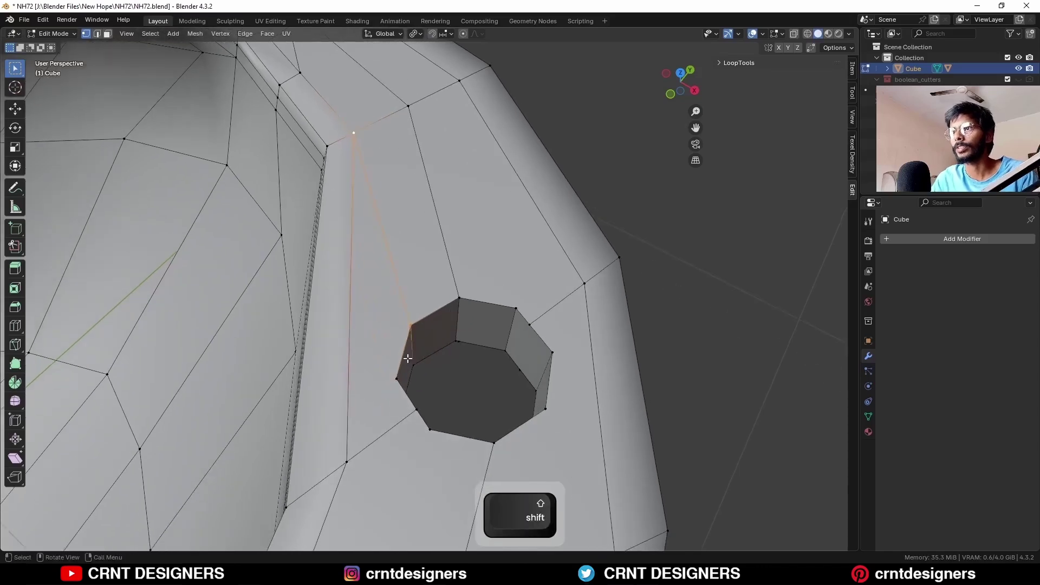
pyautogui.keyDown('shift'); pyautogui.click(410, 409); pyautogui.keyUp('shift')
pyautogui.moveTo(410, 409); pyautogui.dragTo(497, 148, button='middle')
pyautogui.press('j')
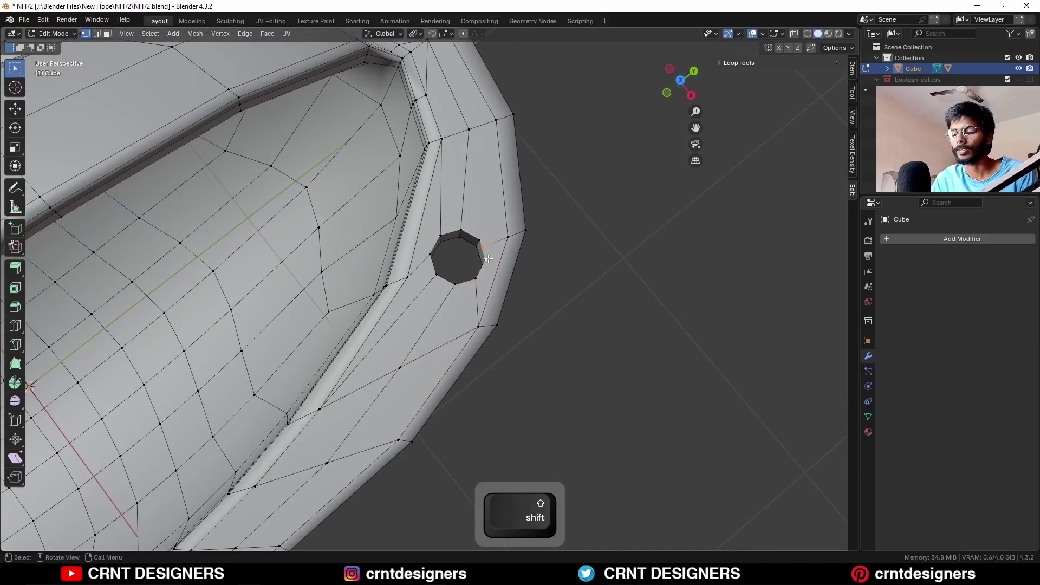
# - On the opposite side of the rim, connect the hole's corner to the nearest outer rim vertex
pyautogui.press('Tab')
pyautogui.moveTo(503, 298); pyautogui.dragTo(421, 238, button='middle')
pyautogui.press('Tab')
pyautogui.press('j')
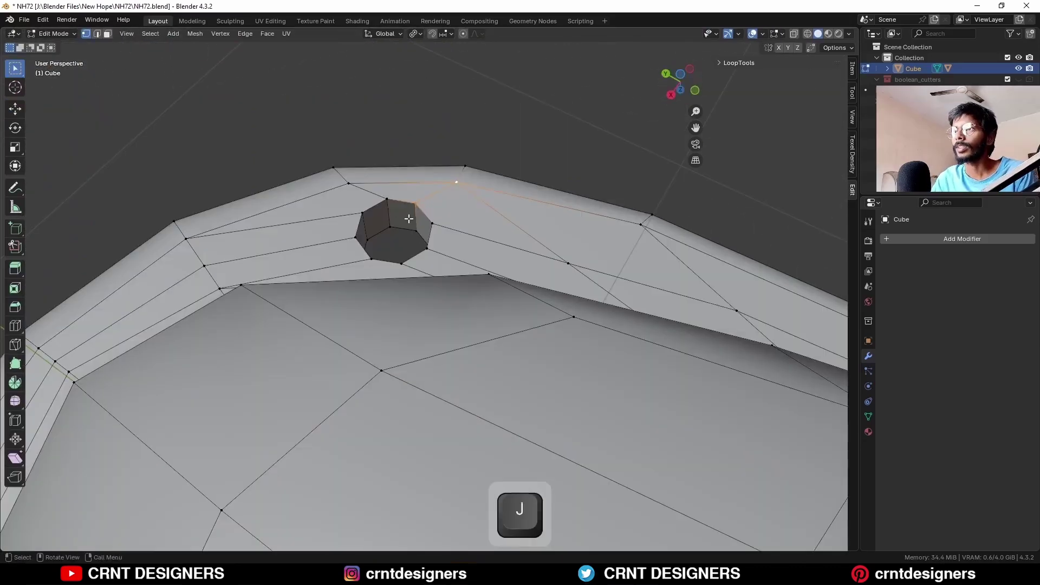
# - Delete the hole's inner wall faces and fill the openings on both sides of the rim with faces
pyautogui.keyDown('alt'); pyautogui.click(417, 217); pyautogui.keyUp('alt')
pyautogui.press('x')
pyautogui.click(451, 211)
pyautogui.press('2')
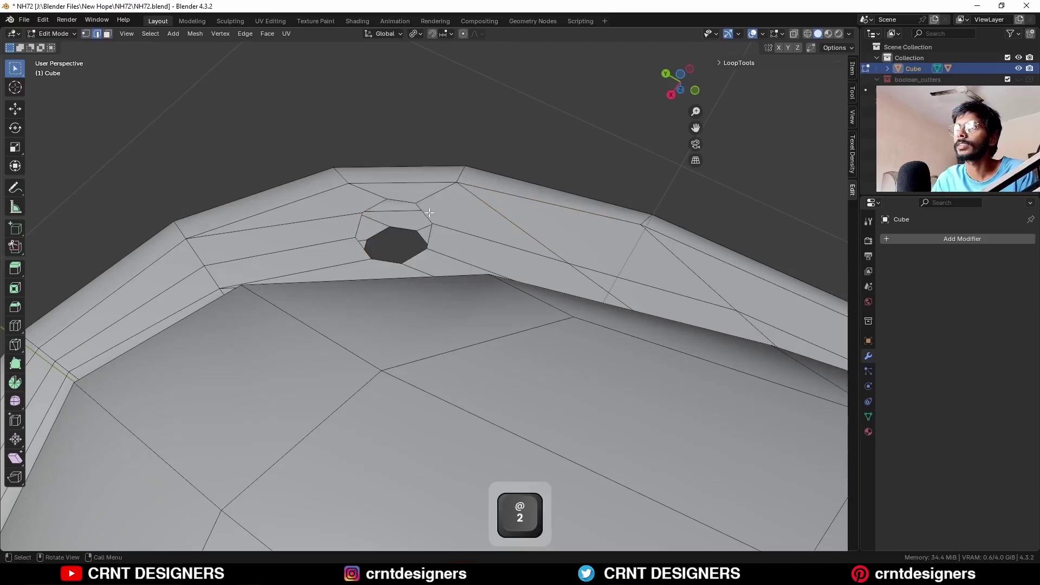
pyautogui.press('f')
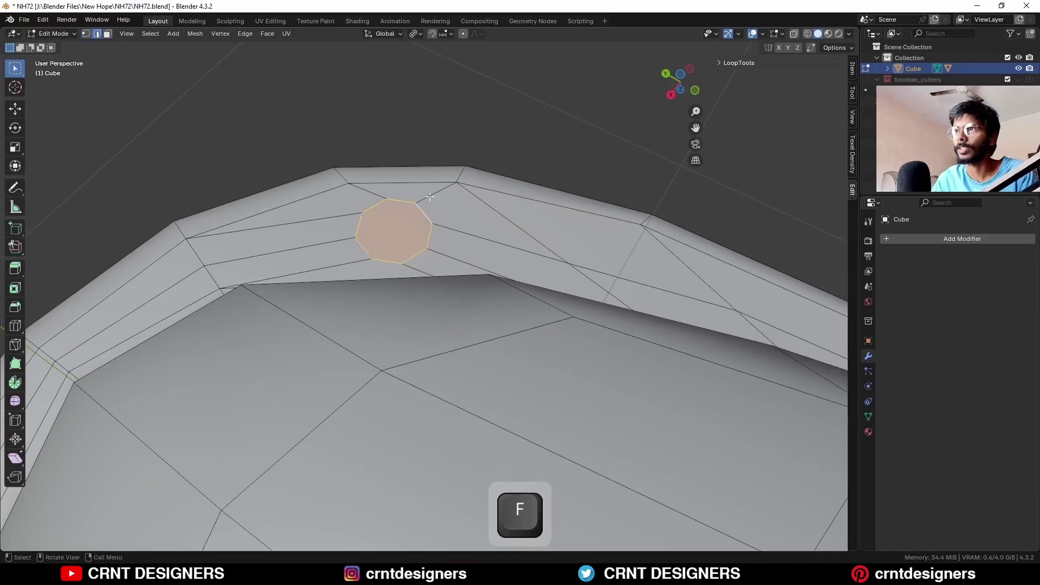
pyautogui.moveTo(426, 212); pyautogui.dragTo(399, 306, button='middle')
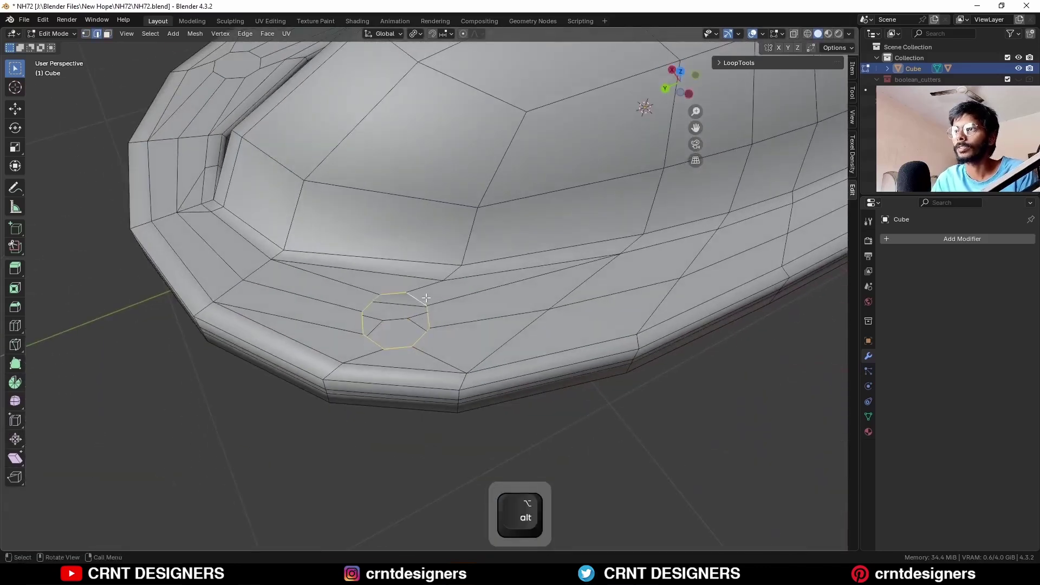
pyautogui.moveTo(415, 342); pyautogui.dragTo(416, 152, button='middle')
pyautogui.keyDown('shift'); pyautogui.moveTo(413, 274); pyautogui.dragTo(408, 255, button='middle'); pyautogui.keyUp('shift')
# - Select the hole-filling faces on both sides of the rim and inset them about 0.017 m
pyautogui.keyDown('shift'); pyautogui.click(401, 293); pyautogui.keyUp('shift')
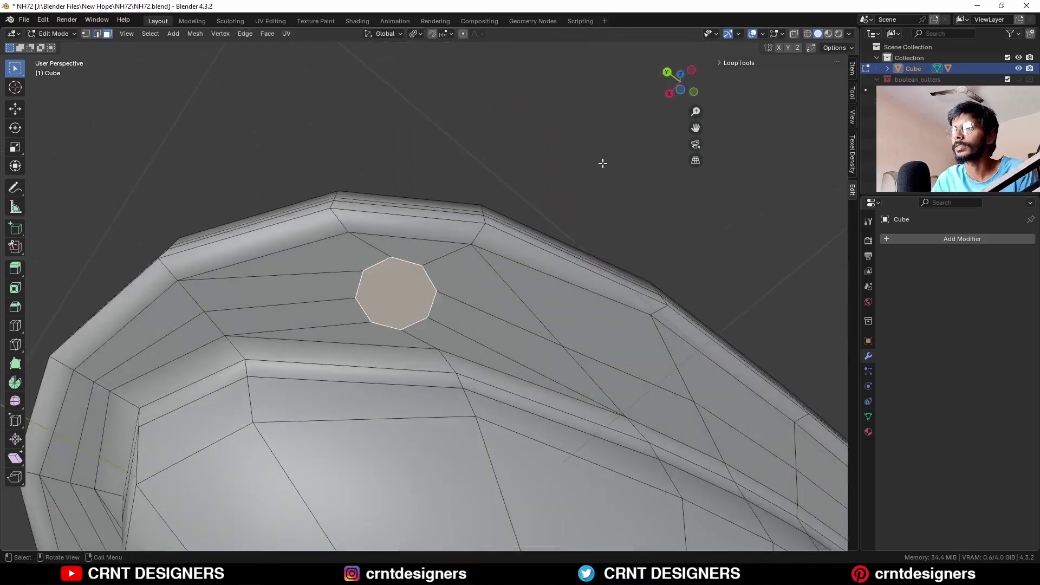
pyautogui.moveTo(603, 163); pyautogui.dragTo(477, 327, button='middle')
pyautogui.scroll(-5, 477, 328)
pyautogui.click(682, 79)
pyautogui.keyDown('shift'); pyautogui.moveTo(565, 242); pyautogui.dragTo(451, 253, button='middle'); pyautogui.keyUp('shift')
pyautogui.scroll(2, 461, 260)
pyautogui.hotkey('alt', 'z')
pyautogui.keyDown('shift'); pyautogui.click(501, 292); pyautogui.keyUp('shift')
pyautogui.hotkey('alt', 'z')
pyautogui.scroll(5, 558, 291)
pyautogui.press('i')
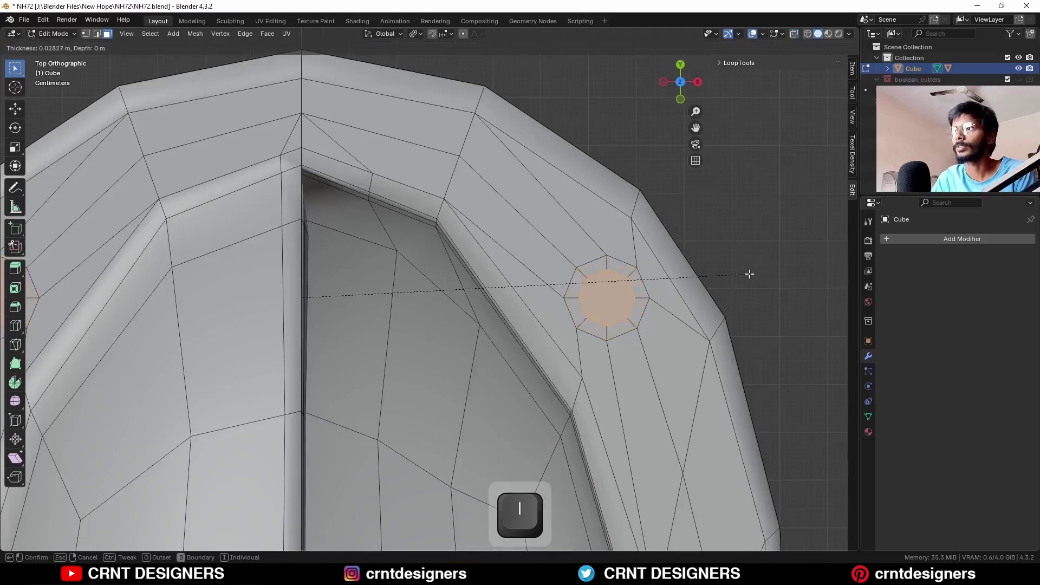
pyautogui.click(754, 274)
# - Inset the selected hole faces a second time to add another ring inside the first
pyautogui.scroll(4, 629, 298)
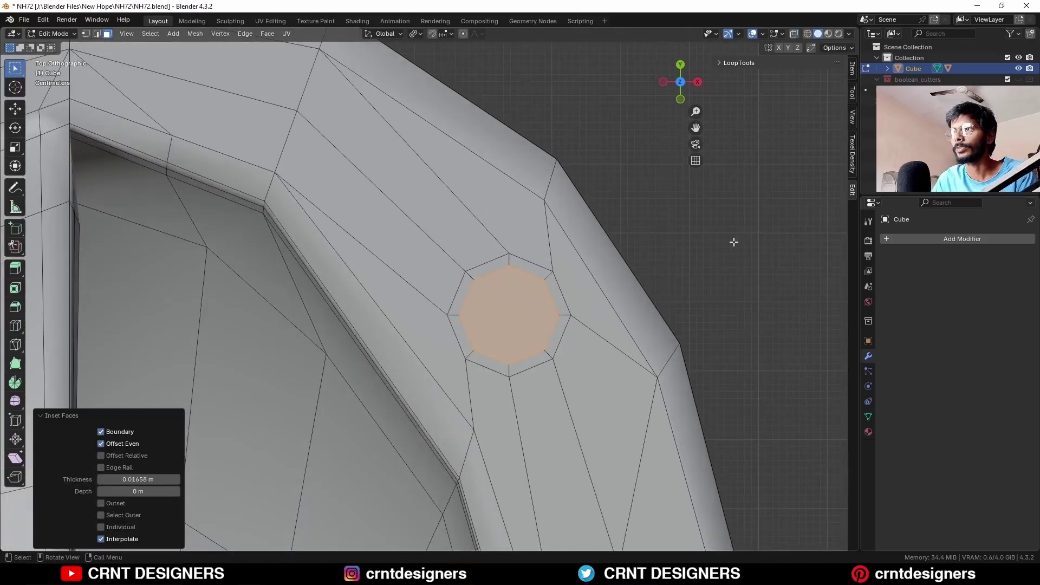
pyautogui.press('i')
pyautogui.click(718, 246)
# - Try scaling the inset hole faces by 0.5 along Z and undo the scaling
pyautogui.press('s')
pyautogui.press('z')
pyautogui.keyDown('ctrl'); pyautogui.click(378, 269); pyautogui.keyUp('ctrl')
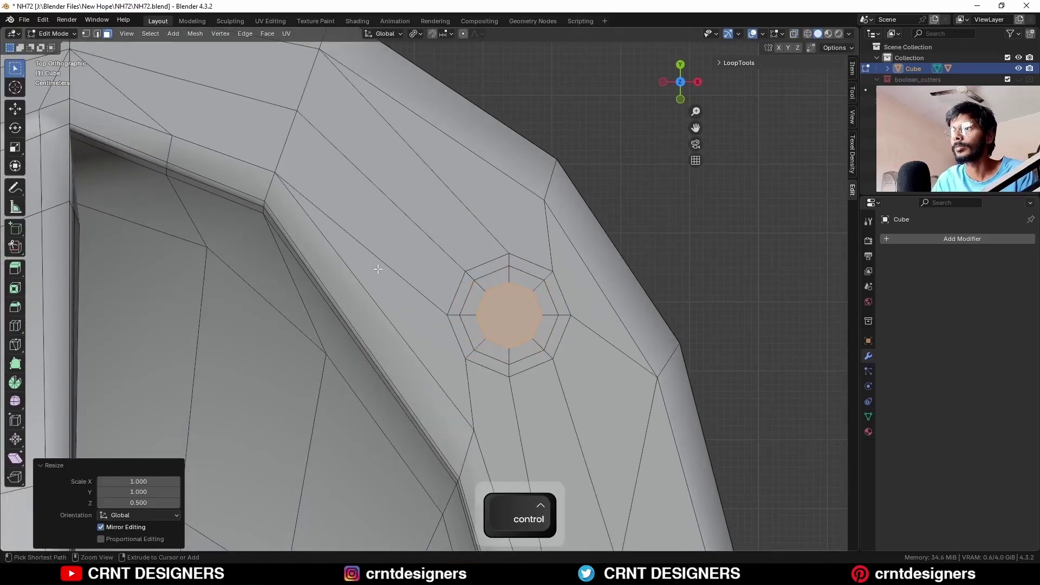
pyautogui.hotkey('ctrl', 'z')
# - Change the transform pivot point and scale the inset hole faces toward each other along Z
pyautogui.click(418, 35)
pyautogui.click(446, 61)
pyautogui.press('s')
pyautogui.press('z')
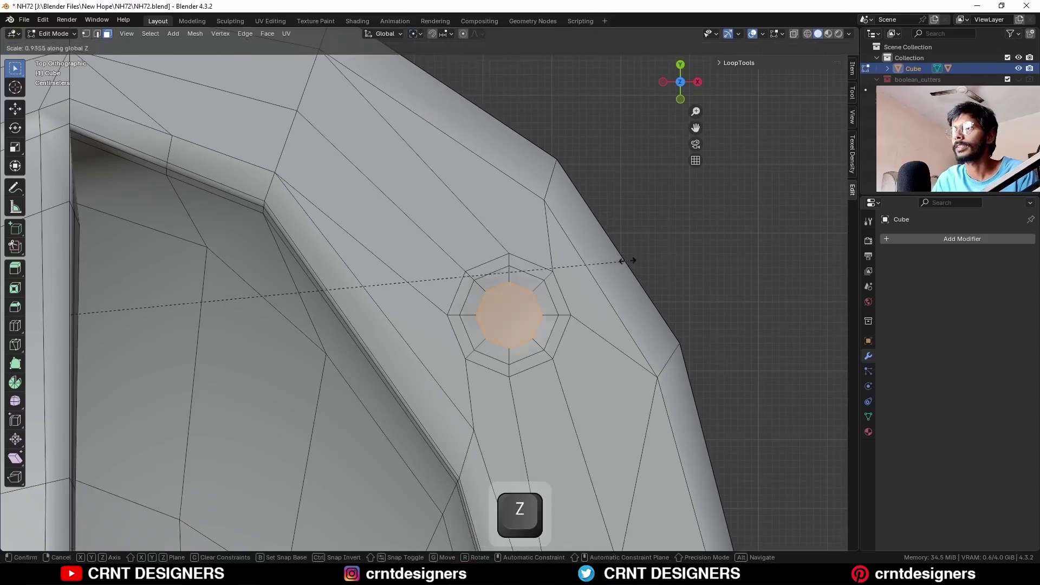
pyautogui.keyDown('ctrl'); pyautogui.click(336, 283); pyautogui.keyUp('ctrl')
pyautogui.moveTo(336, 282); pyautogui.dragTo(495, 308, button='middle')
pyautogui.hotkey('ctrl', 'z')
# - Connect the hole's opposing inset faces through the rim with Bridge Faces
pyautogui.keyDown('shift'); pyautogui.click(445, 267); pyautogui.keyUp('shift')
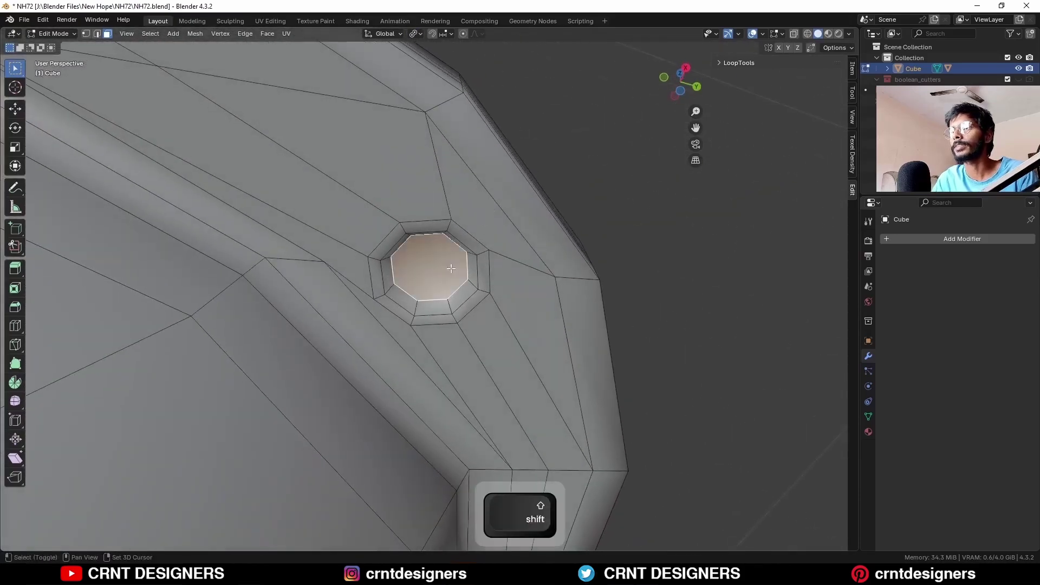
pyautogui.rightClick(685, 161)
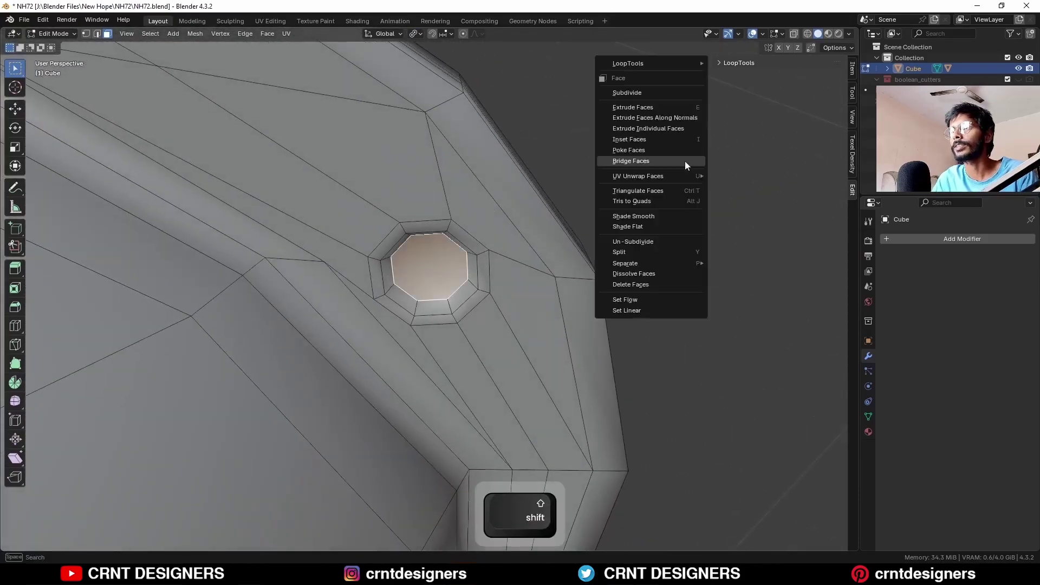
pyautogui.click(637, 158)
pyautogui.moveTo(569, 171); pyautogui.dragTo(547, 281, button='middle')
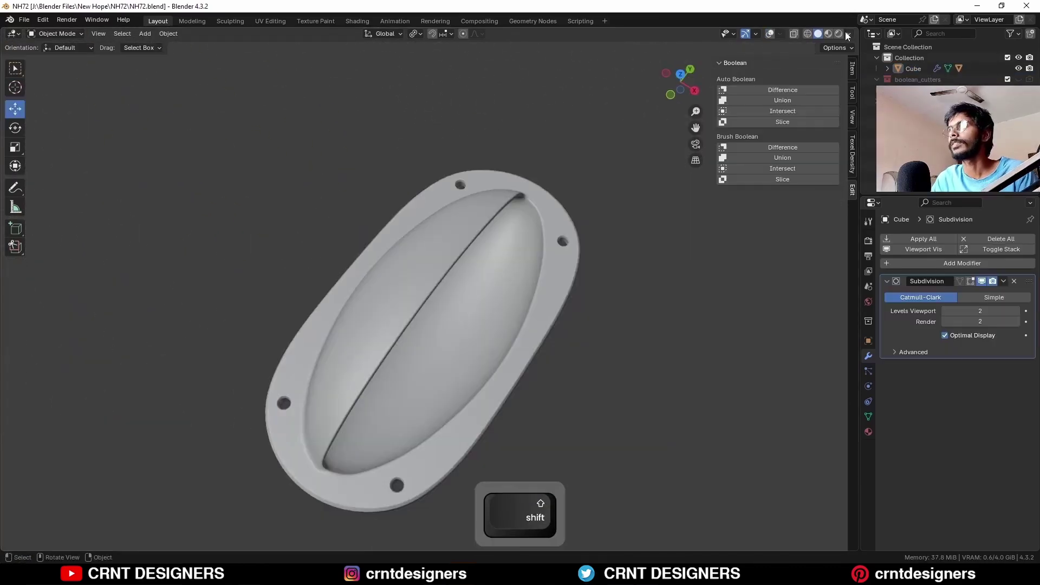
# - Switch the viewport's solid lighting to MatCap and enable Cavity shading
pyautogui.click(849, 34)
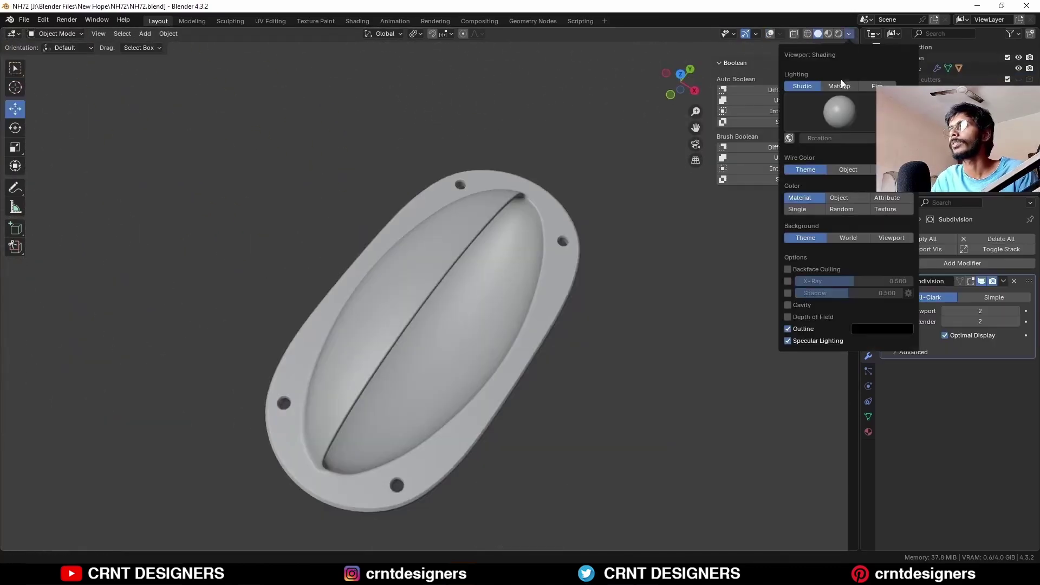
pyautogui.click(840, 85)
pyautogui.click(789, 293)
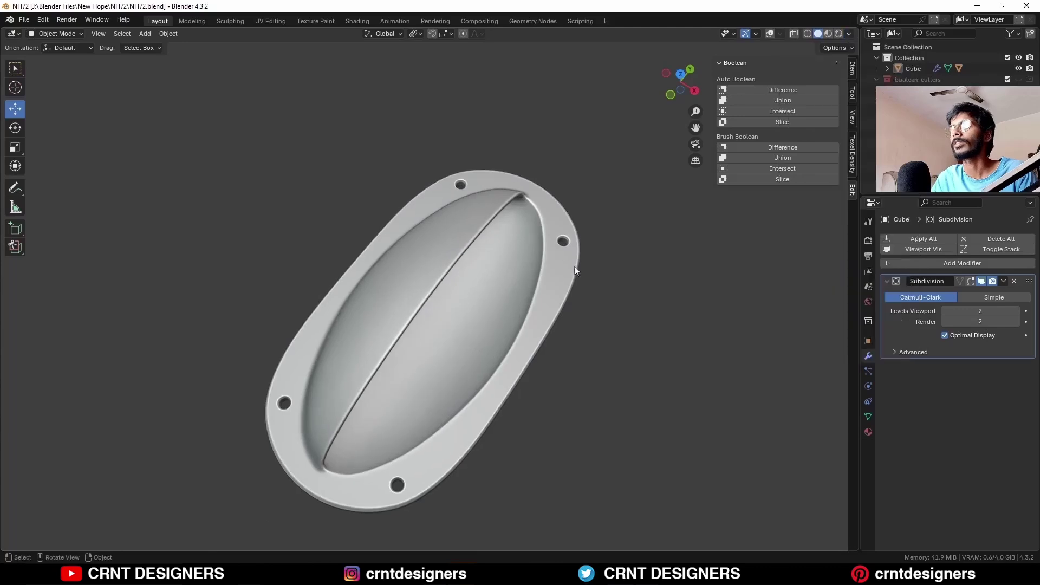
# - Inspect the finished dish with viewport overlays toggled on and off, and save the file
pyautogui.moveTo(579, 184); pyautogui.dragTo(591, 259, button='middle')
pyautogui.hotkey('shift', 'alt', 'z')
pyautogui.hotkey('shift', 'alt', 'z')
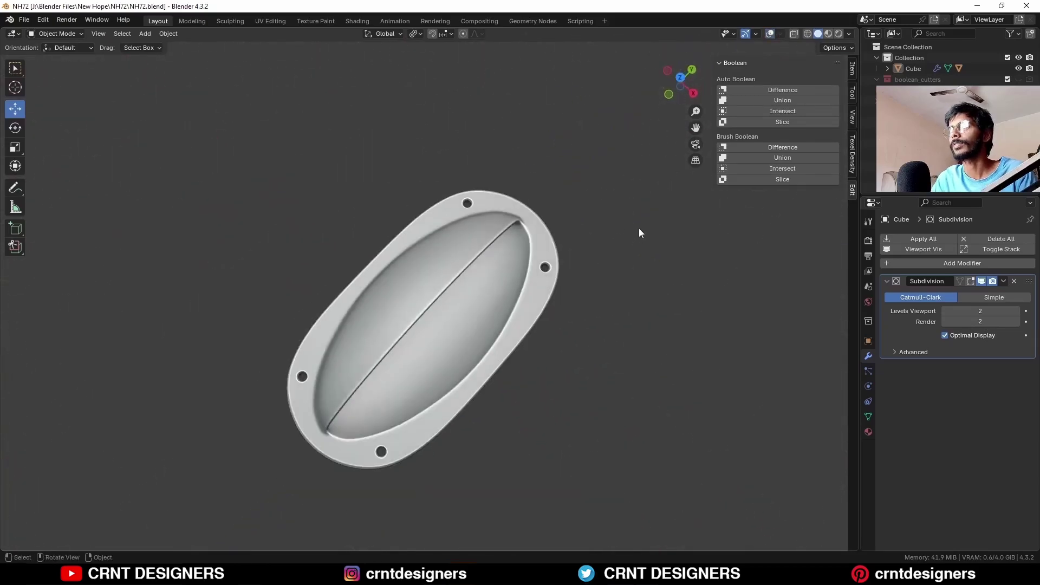
pyautogui.hotkey('ctrl', 's')
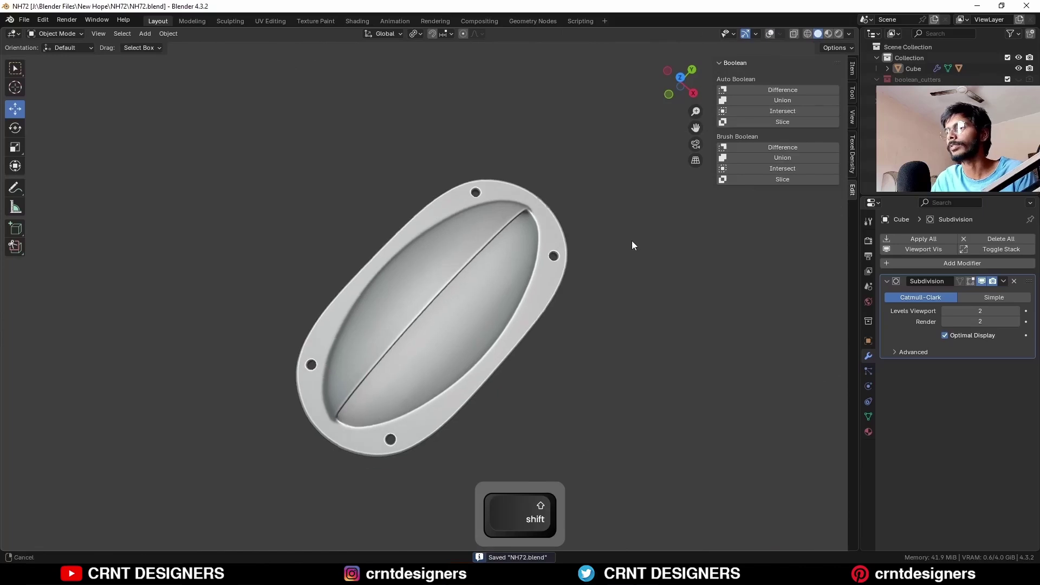